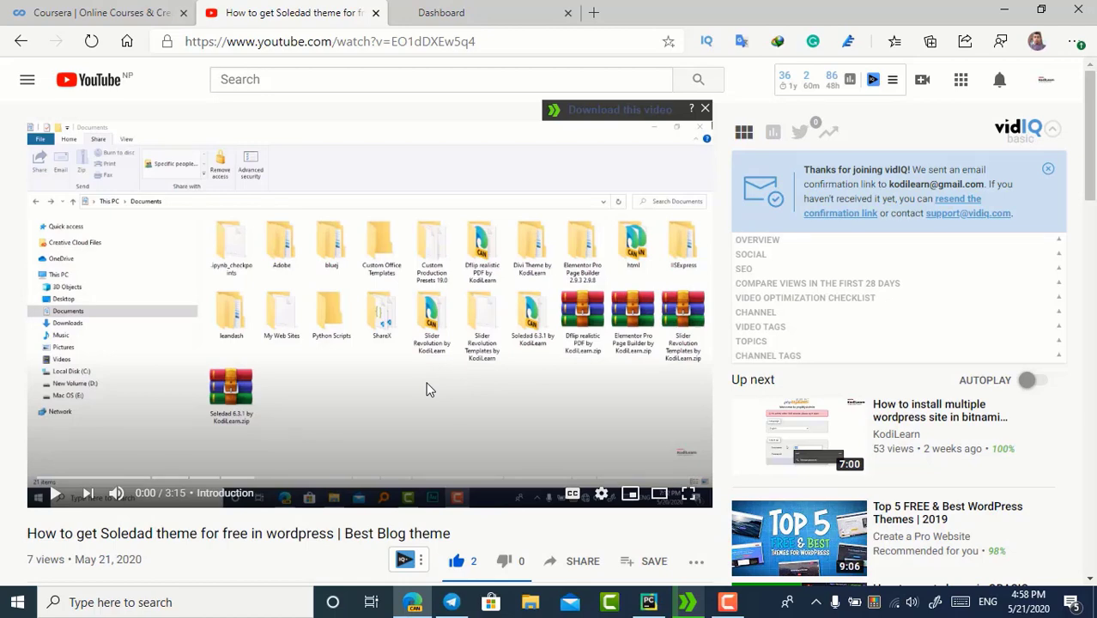
Step: Expand the video's description and open the Soledad theme download link
{"action": "scroll", "coordinate": [429, 389], "scroll_direction": "down", "scroll_amount": 5}
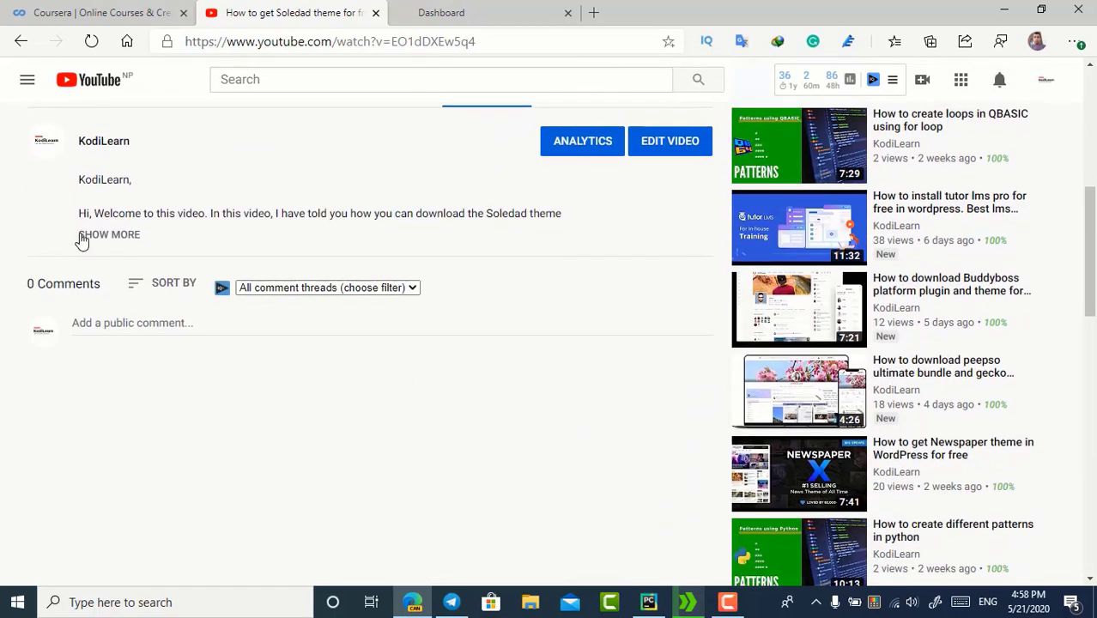
{"action": "left_click", "coordinate": [101, 236]}
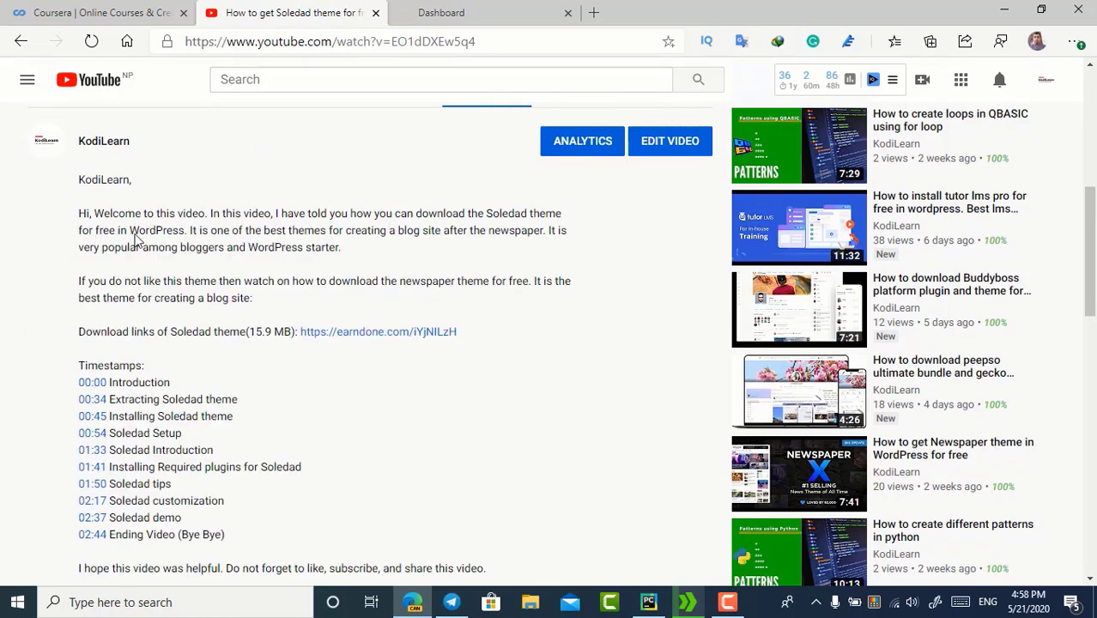
{"action": "left_click", "coordinate": [368, 335]}
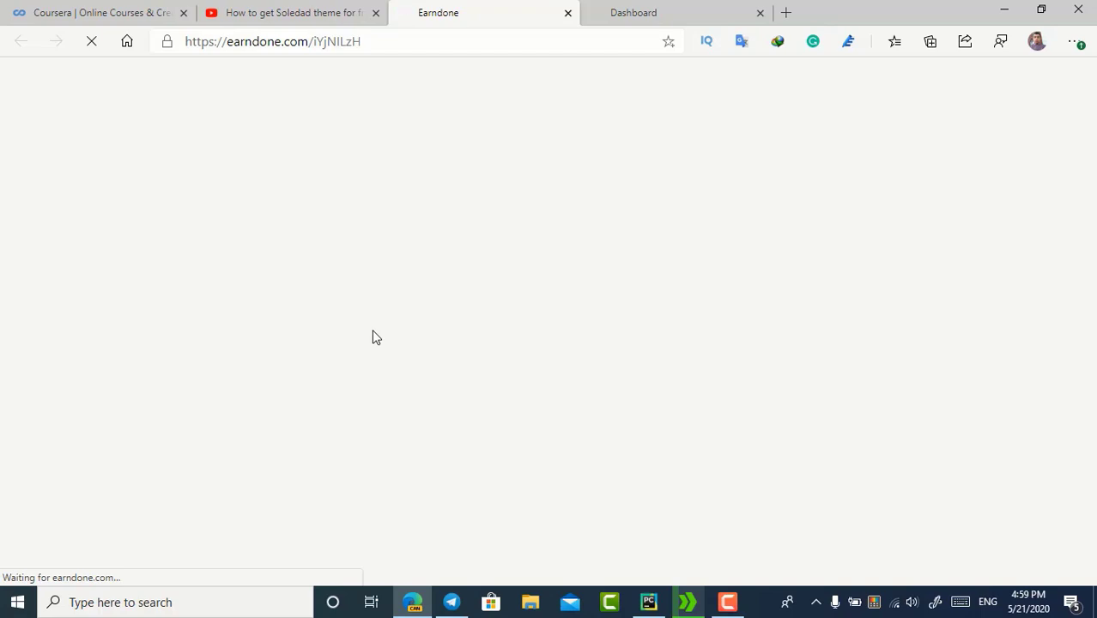
Step: Find the captcha section of the Earndone page, dismissing the Download ad overlay and closing the pop-up ad tab
{"action": "scroll", "coordinate": [371, 336], "scroll_direction": "down", "scroll_amount": 10}
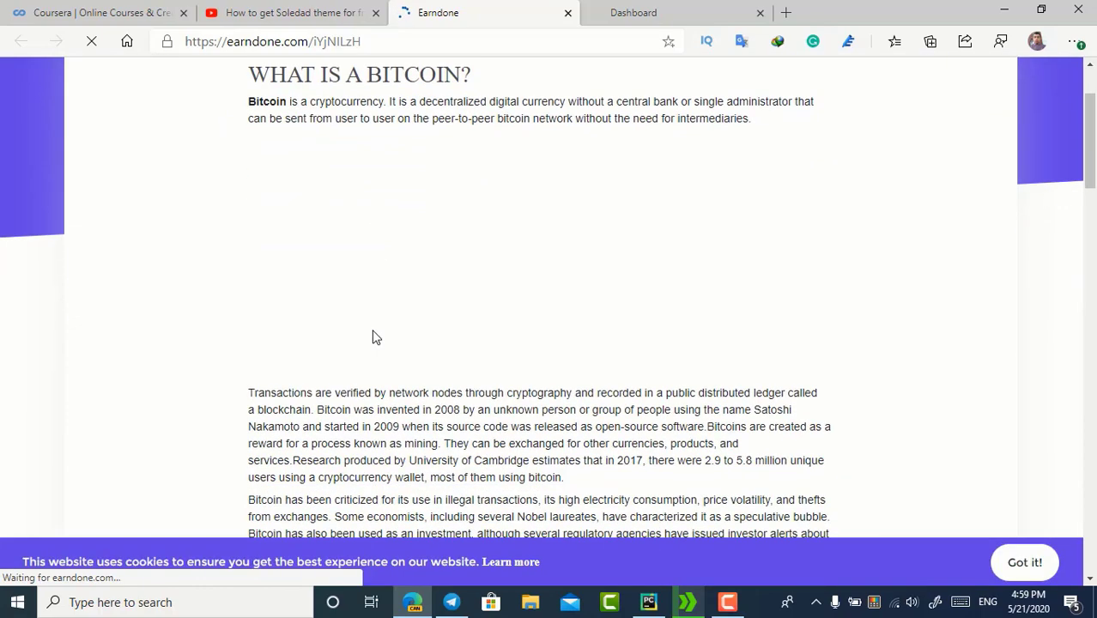
{"action": "scroll", "coordinate": [374, 335], "scroll_direction": "down", "scroll_amount": 10}
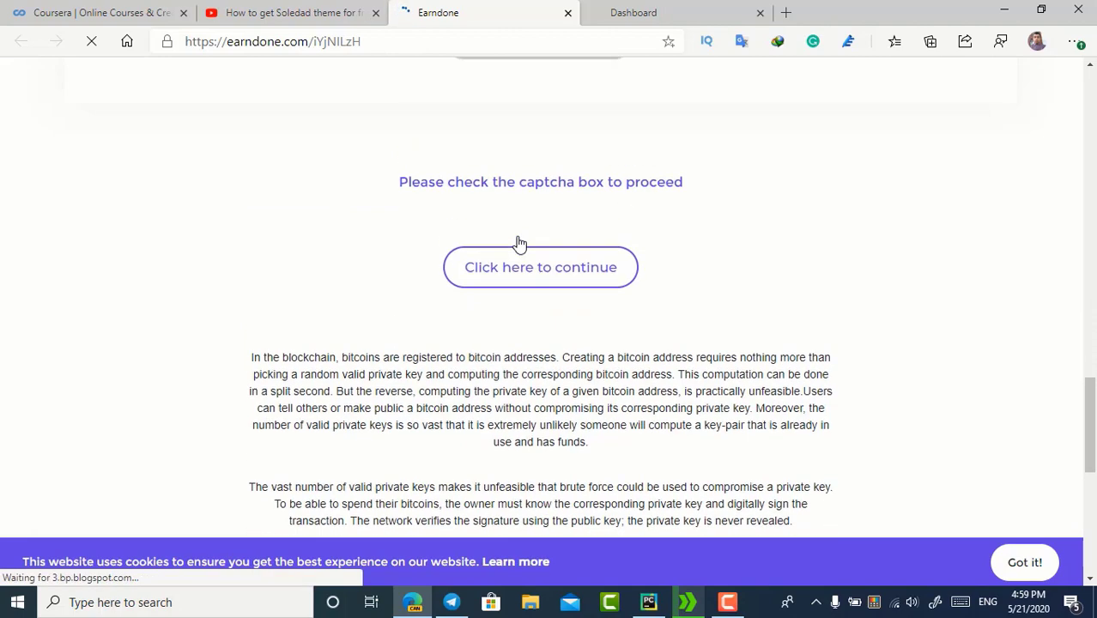
{"action": "left_click", "coordinate": [519, 244]}
{"action": "left_click", "coordinate": [635, 174]}
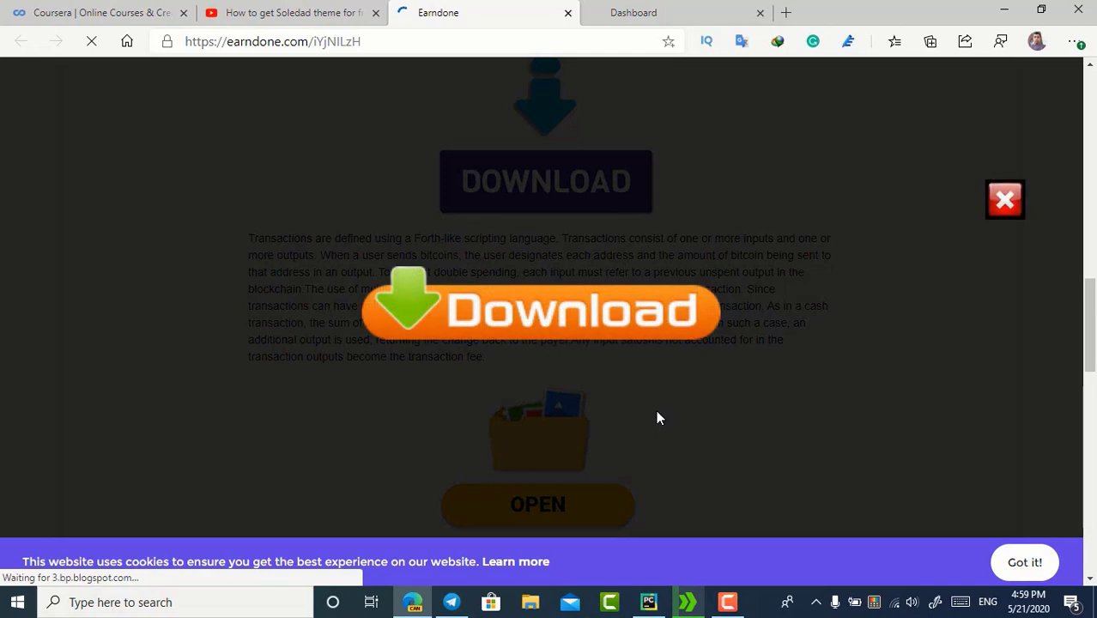
{"action": "scroll", "coordinate": [656, 409], "scroll_direction": "down", "scroll_amount": 2}
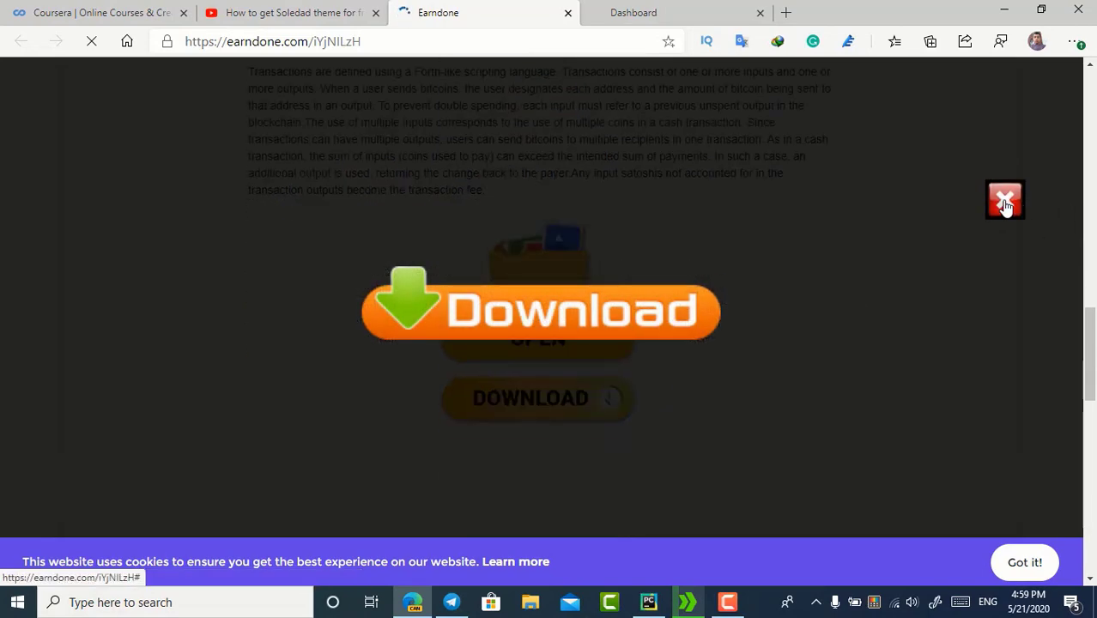
{"action": "left_click", "coordinate": [1005, 204]}
{"action": "left_click", "coordinate": [725, 14]}
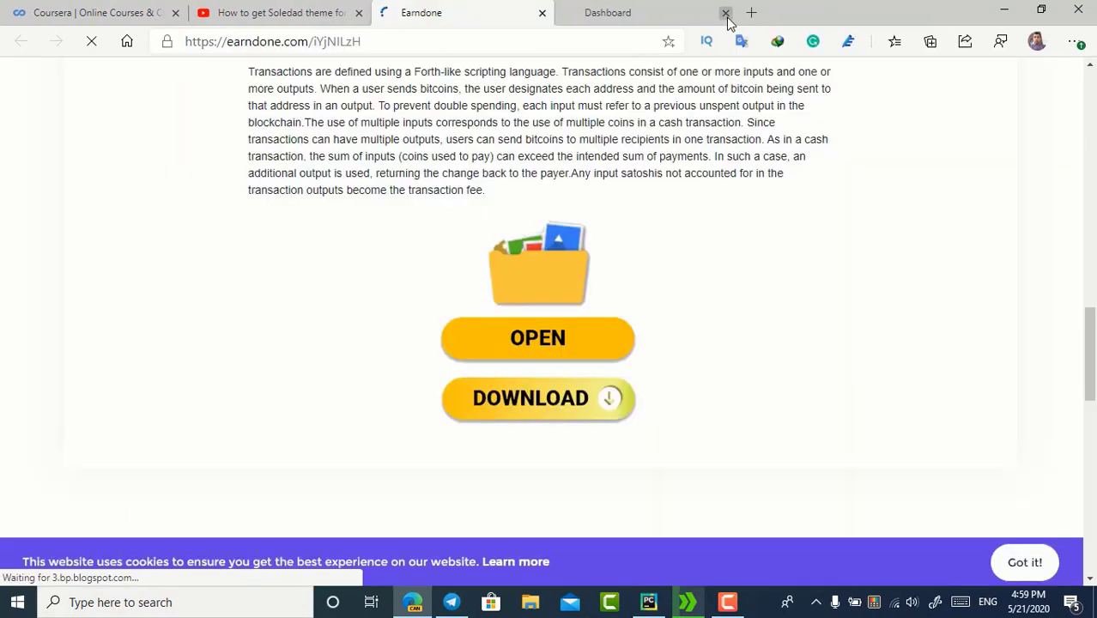
Step: Complete the reCAPTCHA by selecting all images with bridges and verifying
{"action": "scroll", "coordinate": [644, 272], "scroll_direction": "down", "scroll_amount": 2}
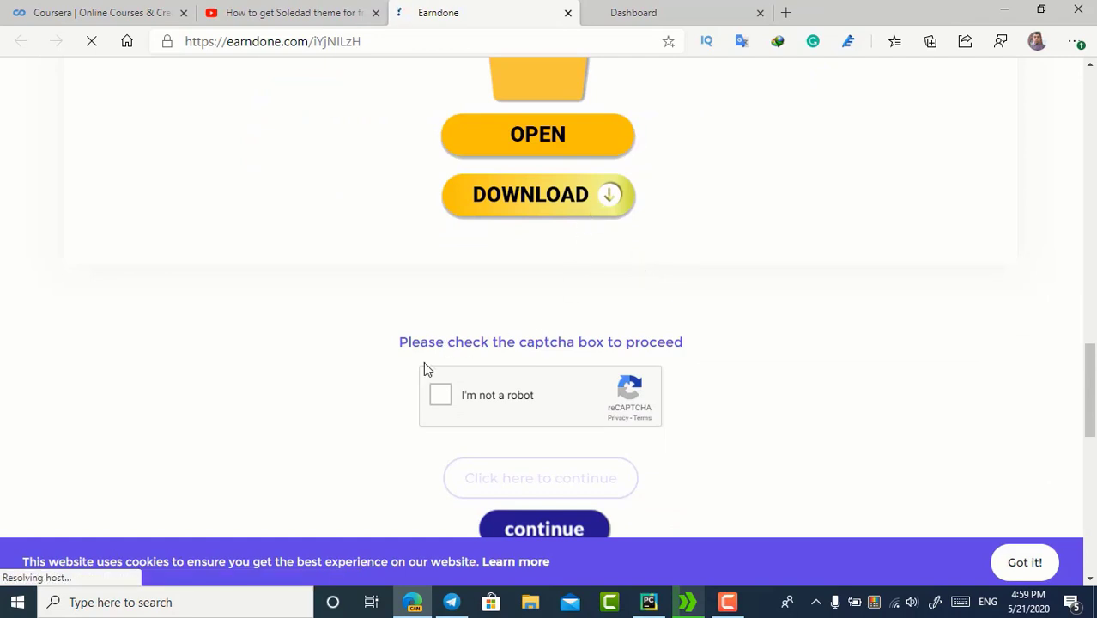
{"action": "scroll", "coordinate": [423, 368], "scroll_direction": "down", "scroll_amount": 1}
{"action": "left_click", "coordinate": [441, 279]}
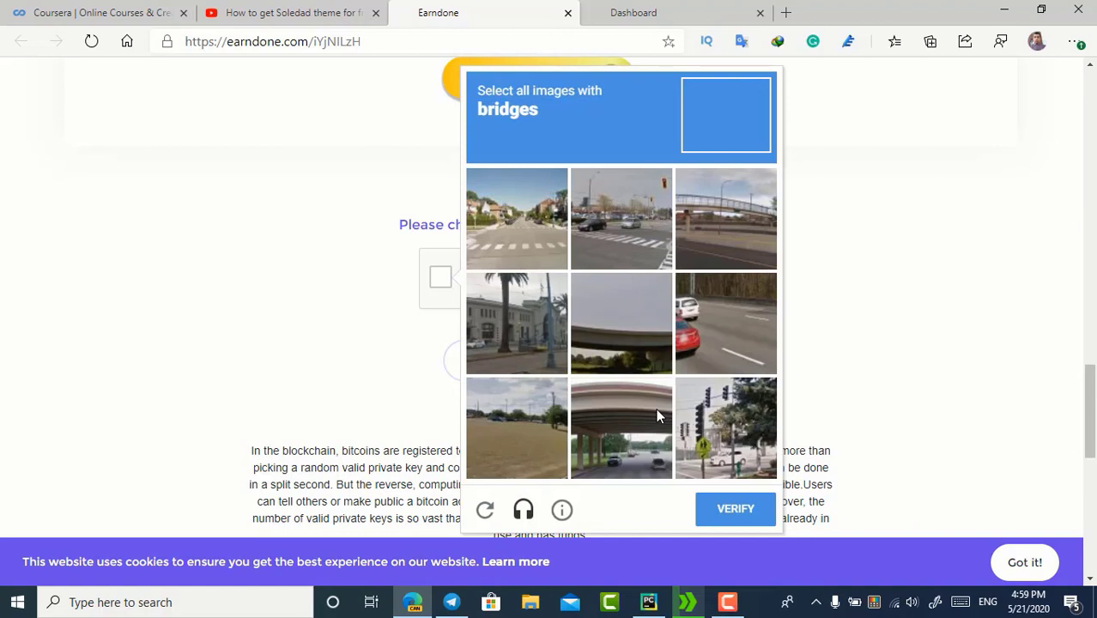
{"action": "left_click", "coordinate": [618, 437]}
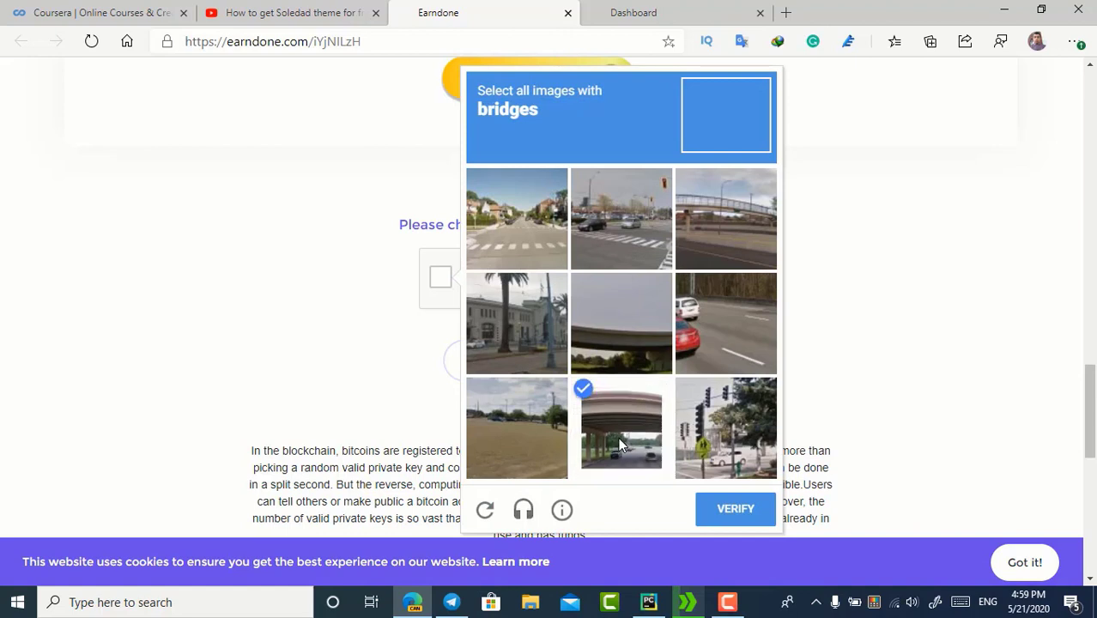
{"action": "left_click", "coordinate": [753, 203]}
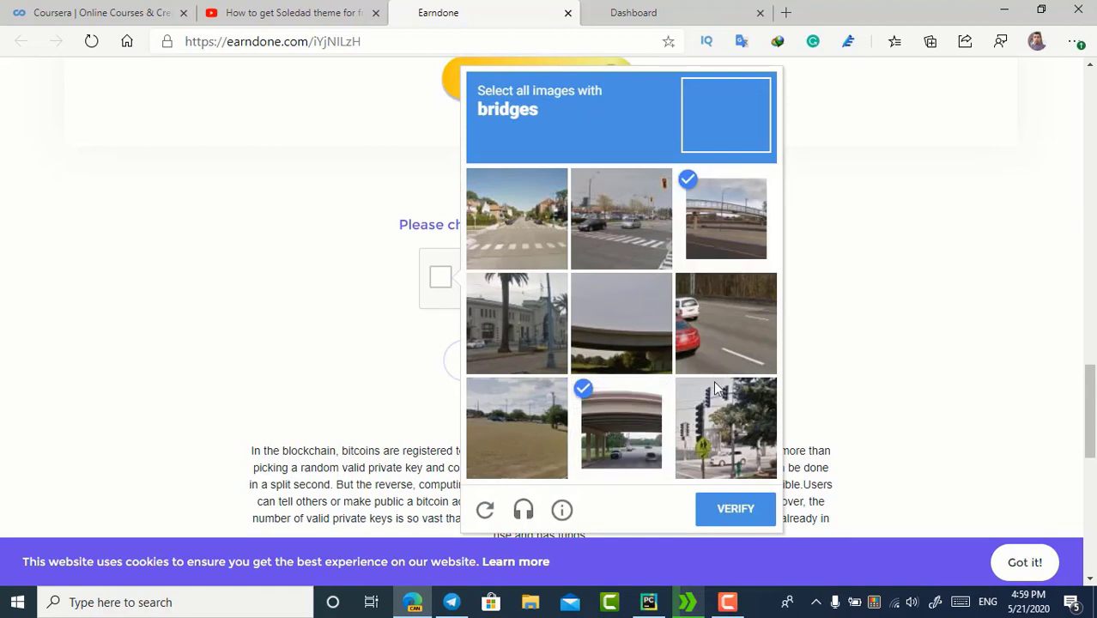
{"action": "left_click", "coordinate": [597, 335]}
{"action": "left_click", "coordinate": [714, 506]}
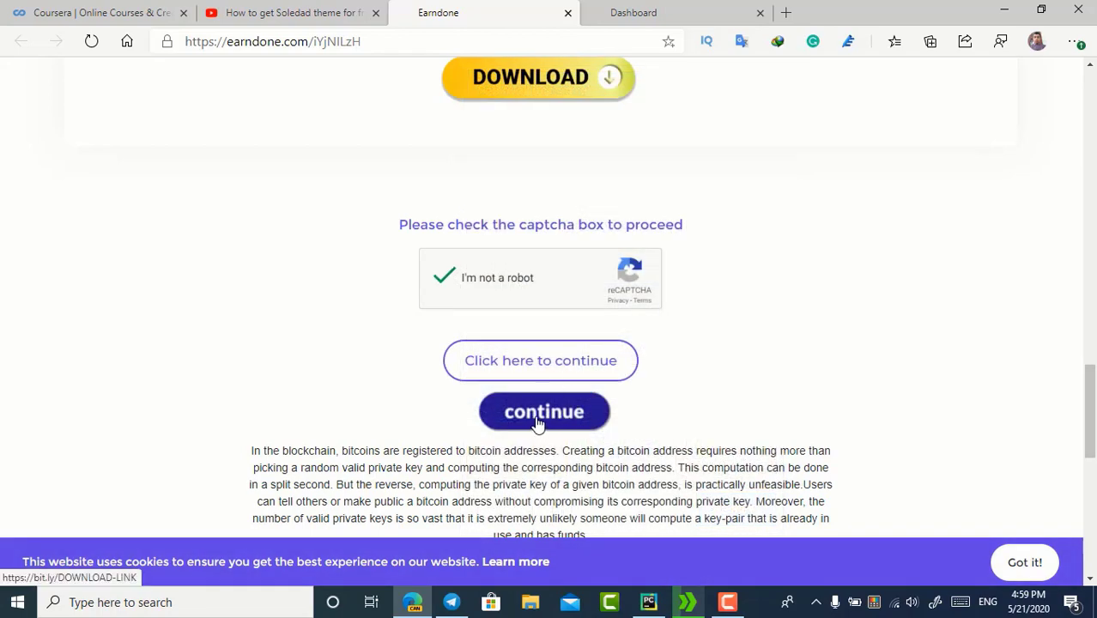
Step: Continue to the link countdown page, dismissing the ad overlays and closing the pop-up ad tabs
{"action": "left_click", "coordinate": [526, 358]}
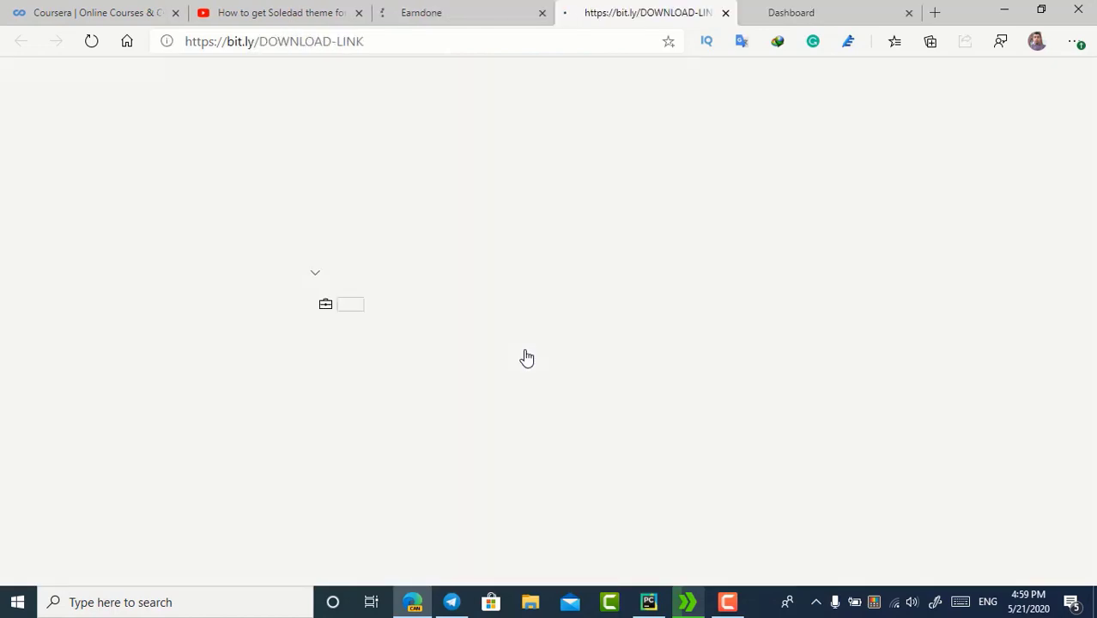
{"action": "left_click", "coordinate": [725, 14]}
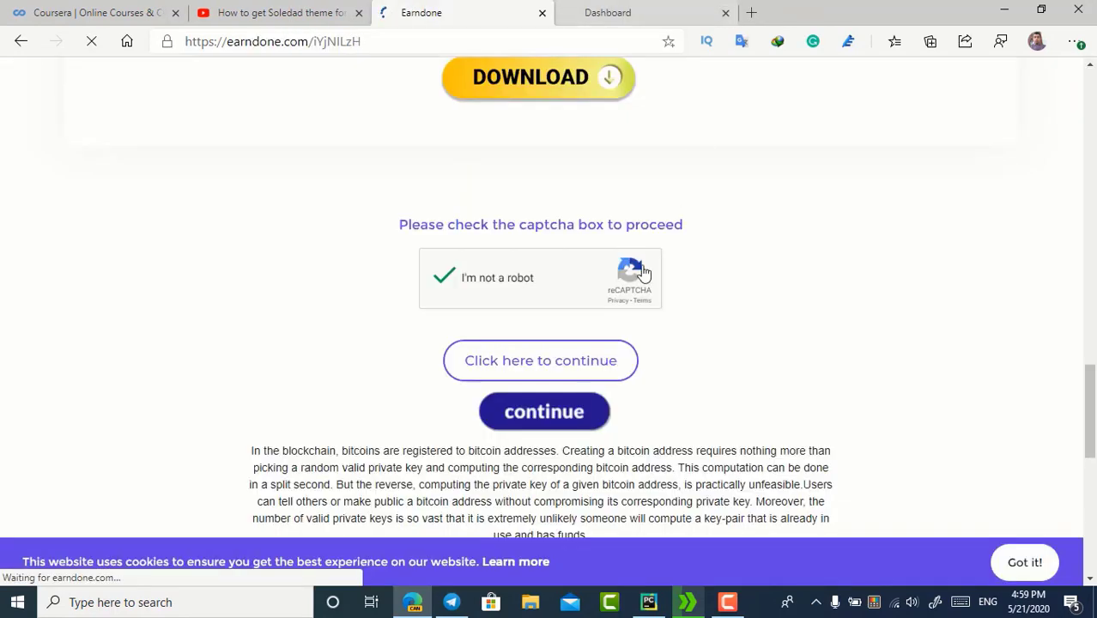
{"action": "scroll", "coordinate": [695, 313], "scroll_direction": "down", "scroll_amount": 3}
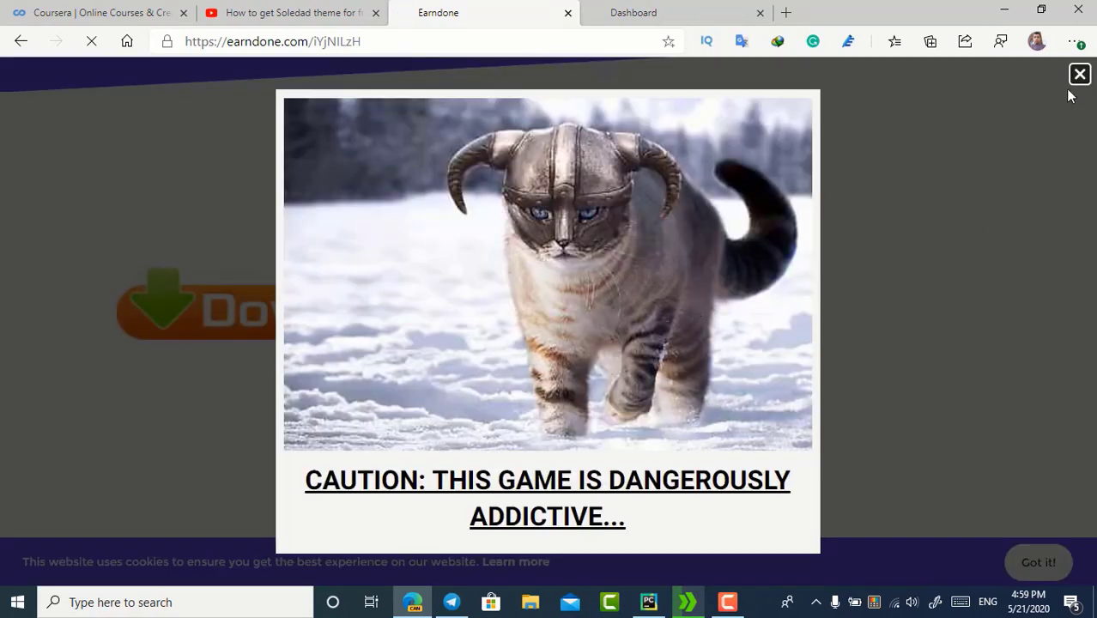
{"action": "left_click", "coordinate": [1078, 79]}
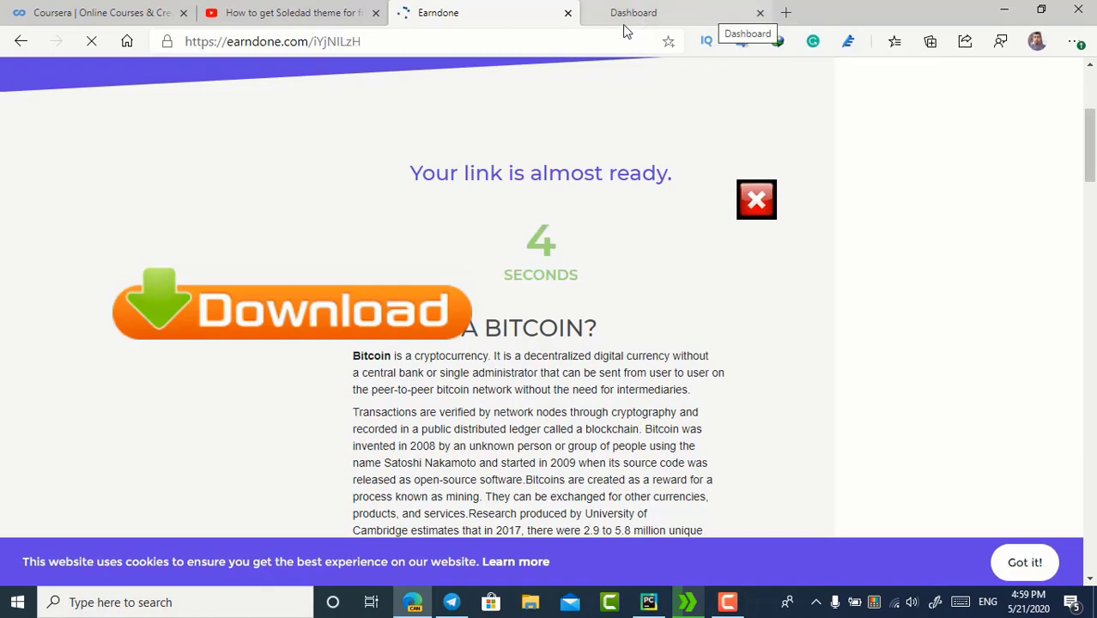
{"action": "left_click", "coordinate": [756, 199]}
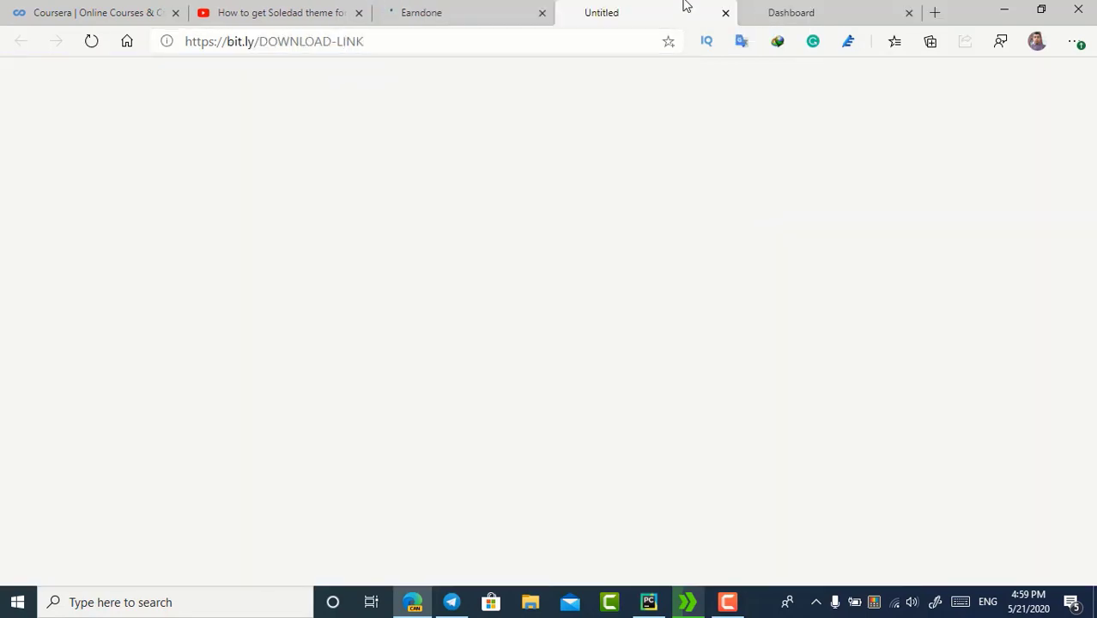
{"action": "left_click", "coordinate": [727, 13]}
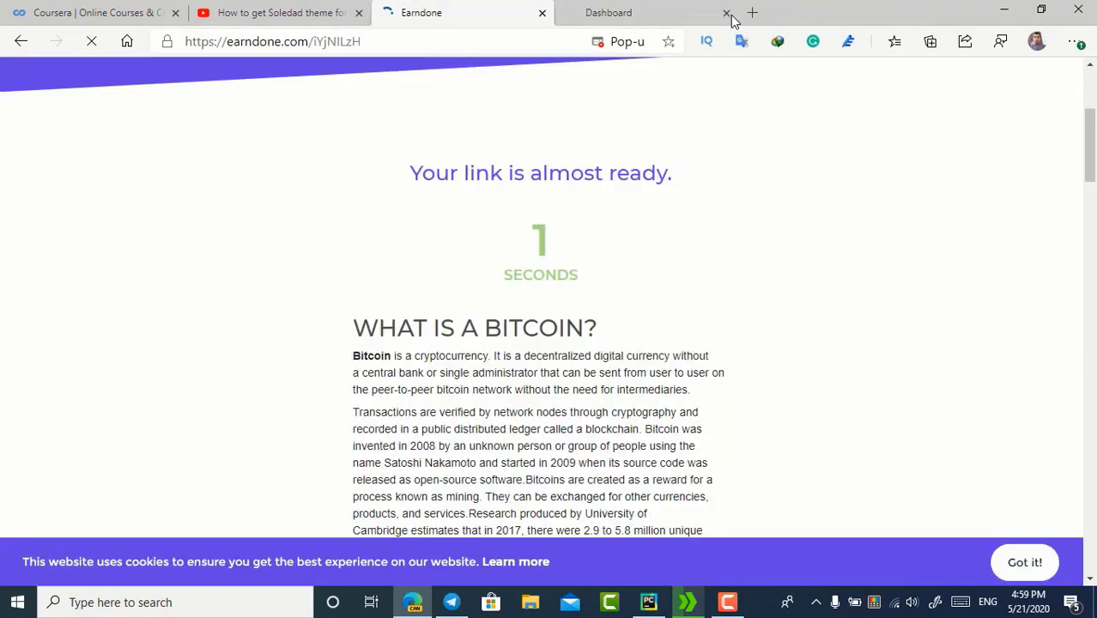
Step: Request the download through Get Link and close the pop-up ad tab
{"action": "scroll", "coordinate": [628, 375], "scroll_direction": "down", "scroll_amount": 10}
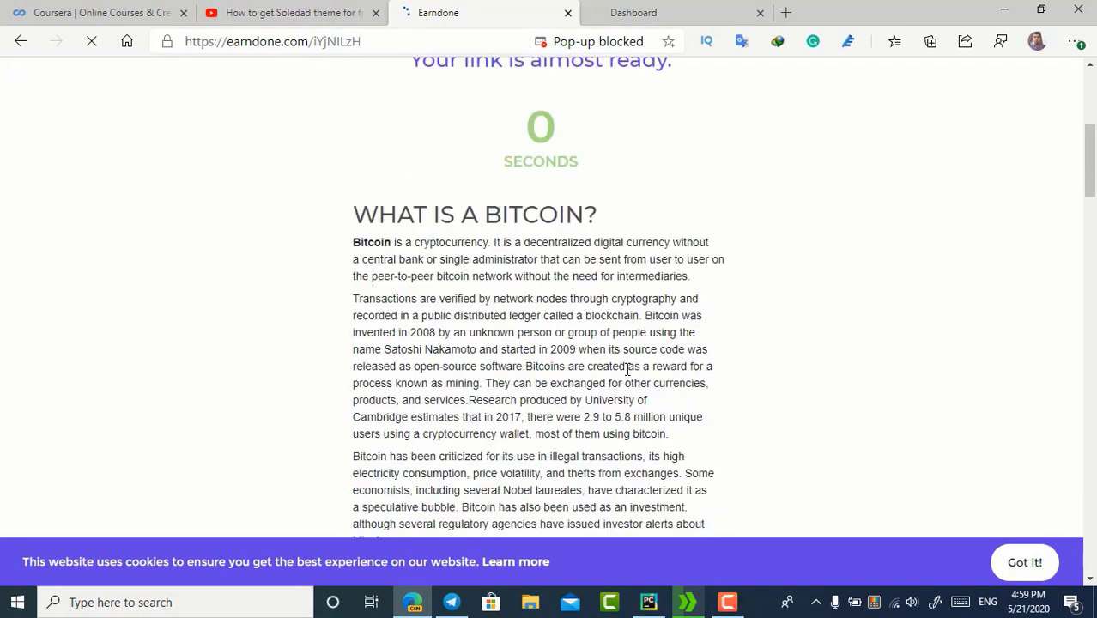
{"action": "scroll", "coordinate": [628, 371], "scroll_direction": "down", "scroll_amount": 10}
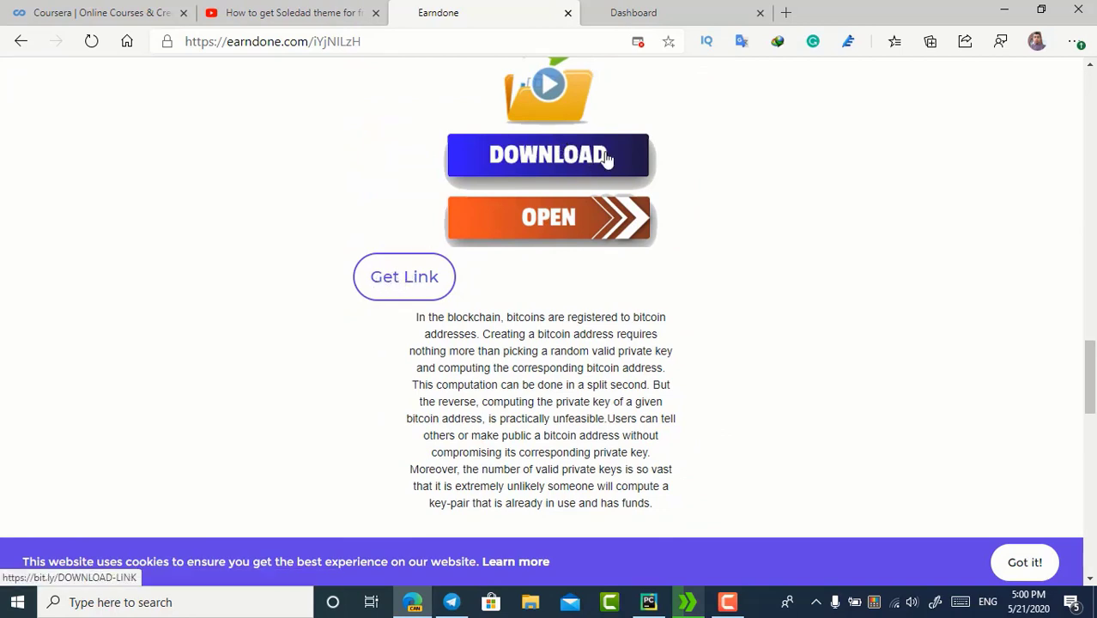
{"action": "left_click", "coordinate": [388, 290]}
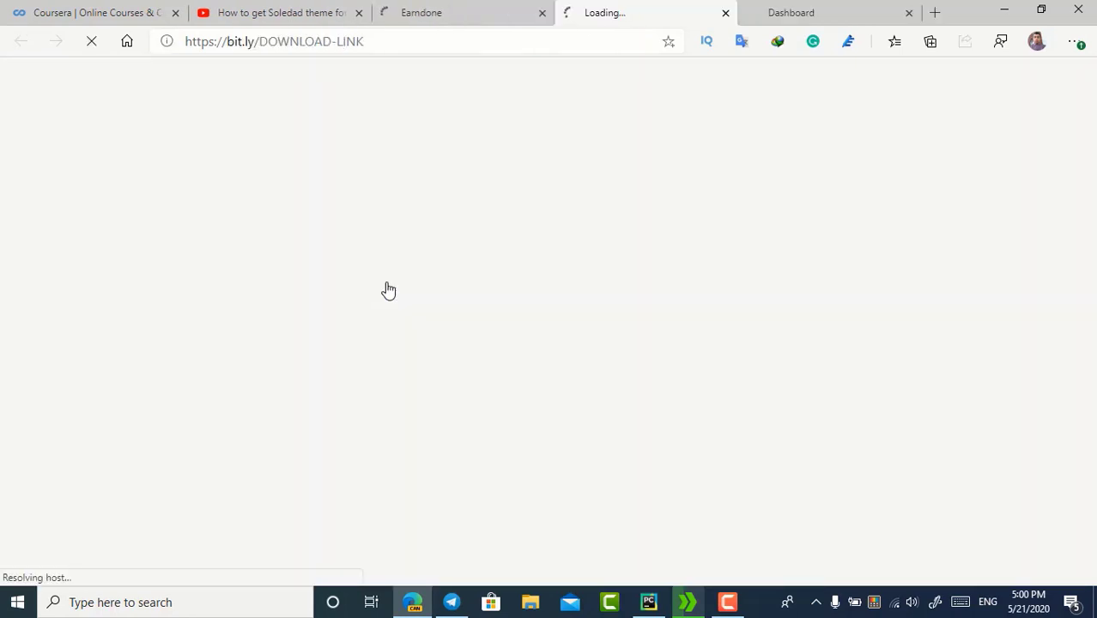
{"action": "left_click", "coordinate": [725, 12]}
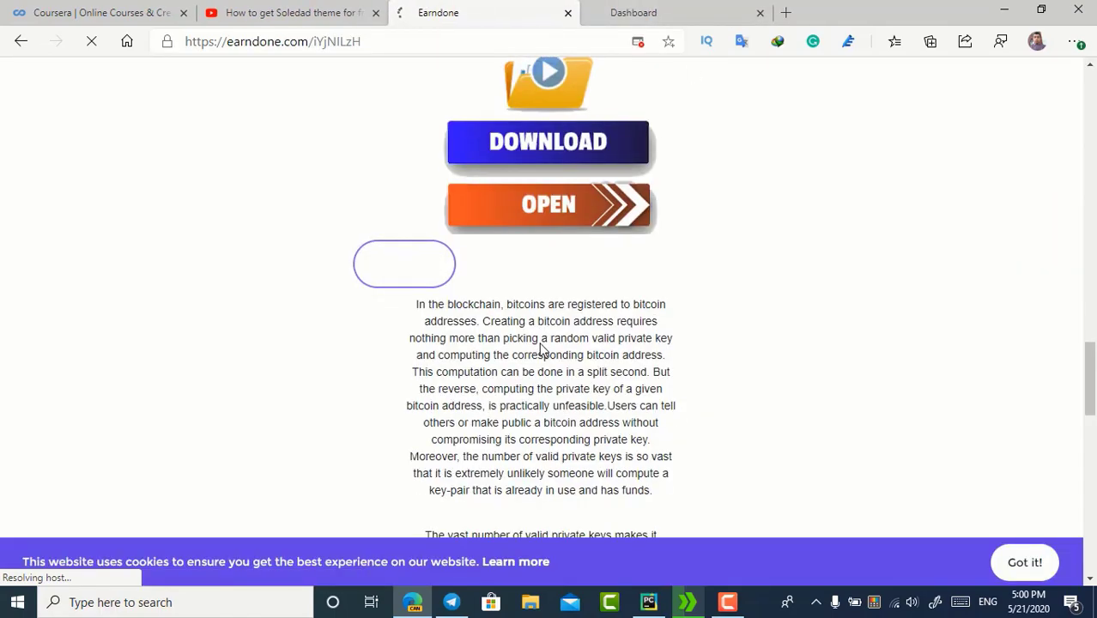
{"action": "scroll", "coordinate": [540, 348], "scroll_direction": "up", "scroll_amount": 10}
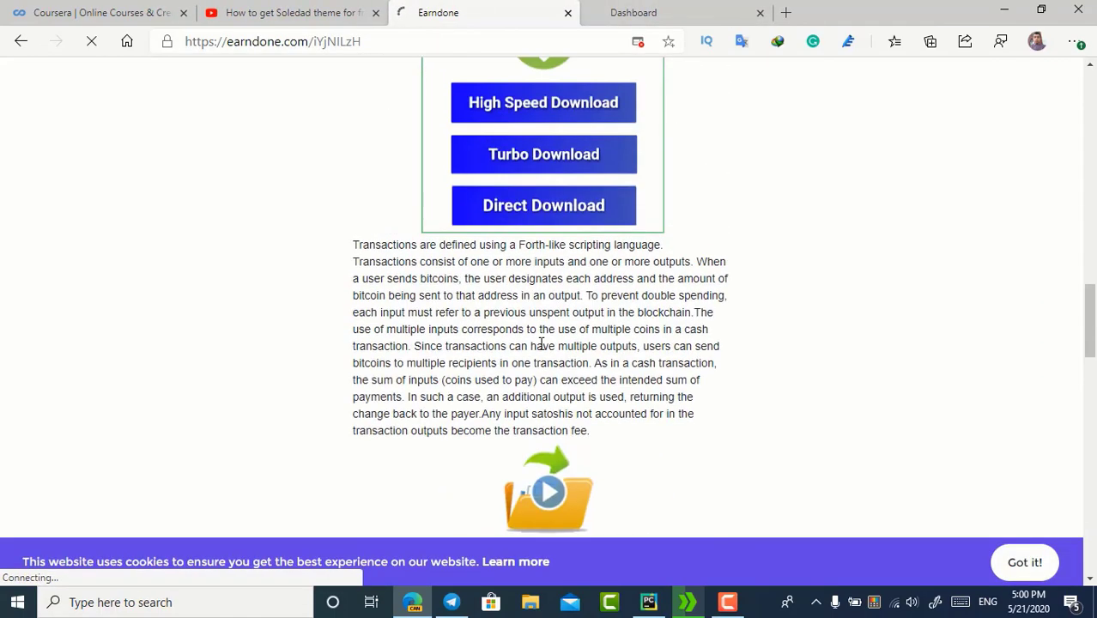
{"action": "scroll", "coordinate": [541, 343], "scroll_direction": "up", "scroll_amount": 6}
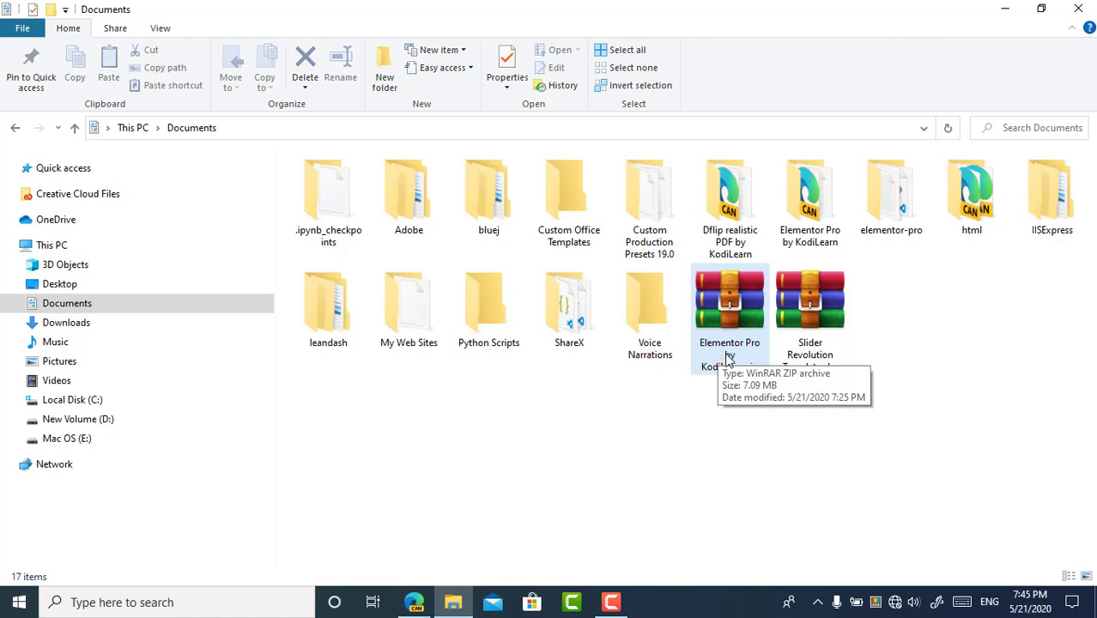
Step: Examine the extraction options for Elementor Pro by KodiLearn.zip in Documents
{"action": "left_click", "coordinate": [725, 318]}
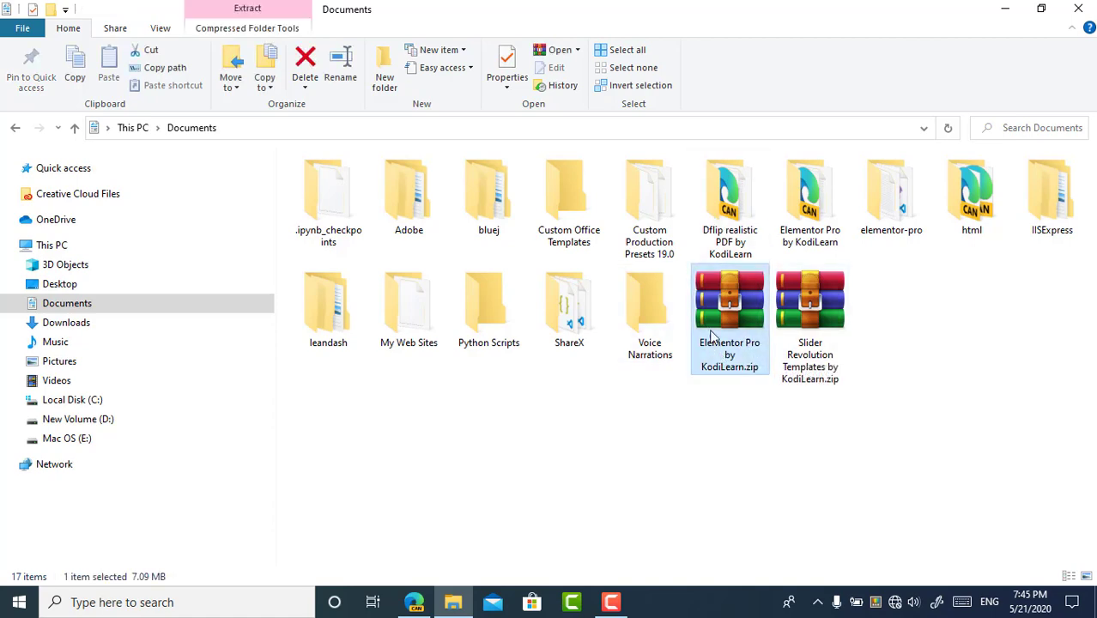
{"action": "right_click", "coordinate": [716, 316]}
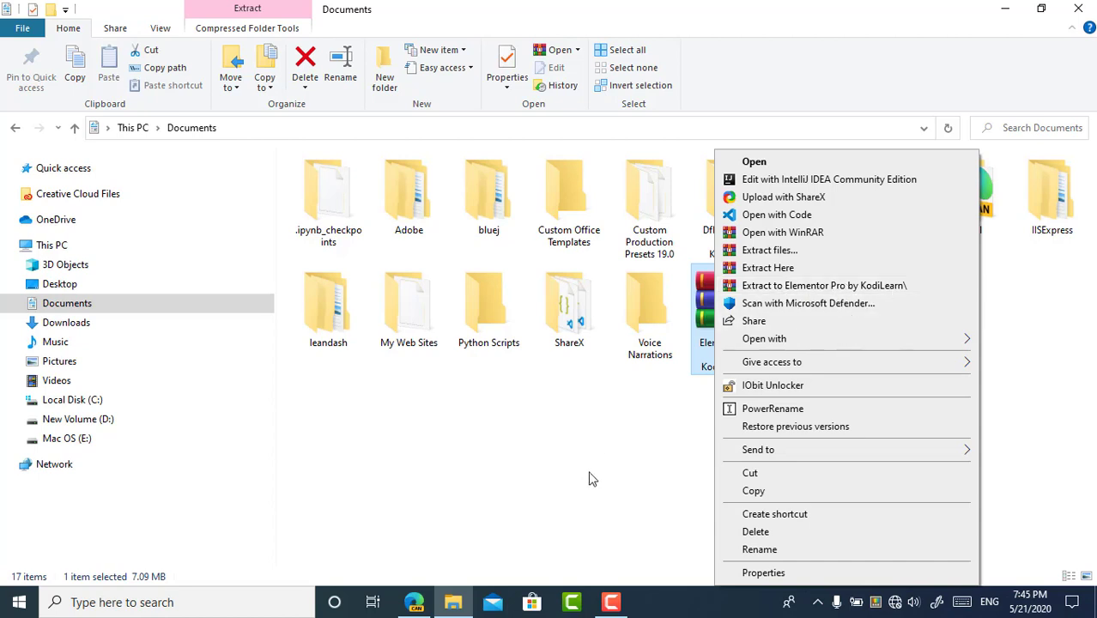
{"action": "left_click", "coordinate": [635, 448]}
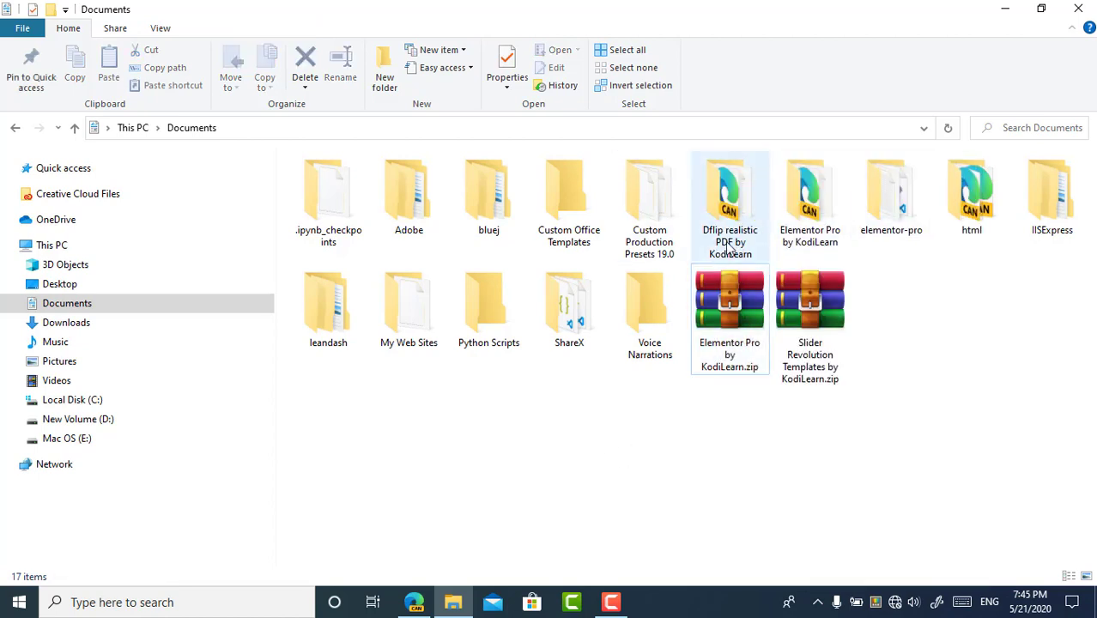
Step: Open the Elementor Pro by KodiLearn folder, keep it sorted by name in ascending order, and select elementor-pro.zip
{"action": "double_click", "coordinate": [796, 221]}
{"action": "left_click", "coordinate": [304, 157]}
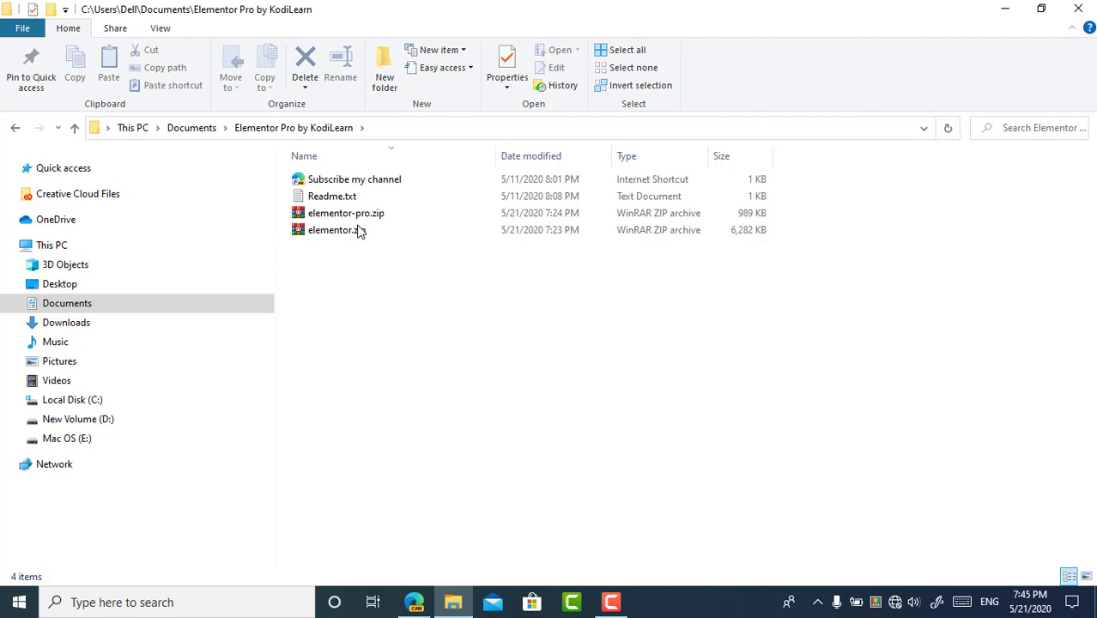
{"action": "left_click", "coordinate": [324, 156]}
{"action": "left_click", "coordinate": [338, 196]}
{"action": "left_click", "coordinate": [334, 180]}
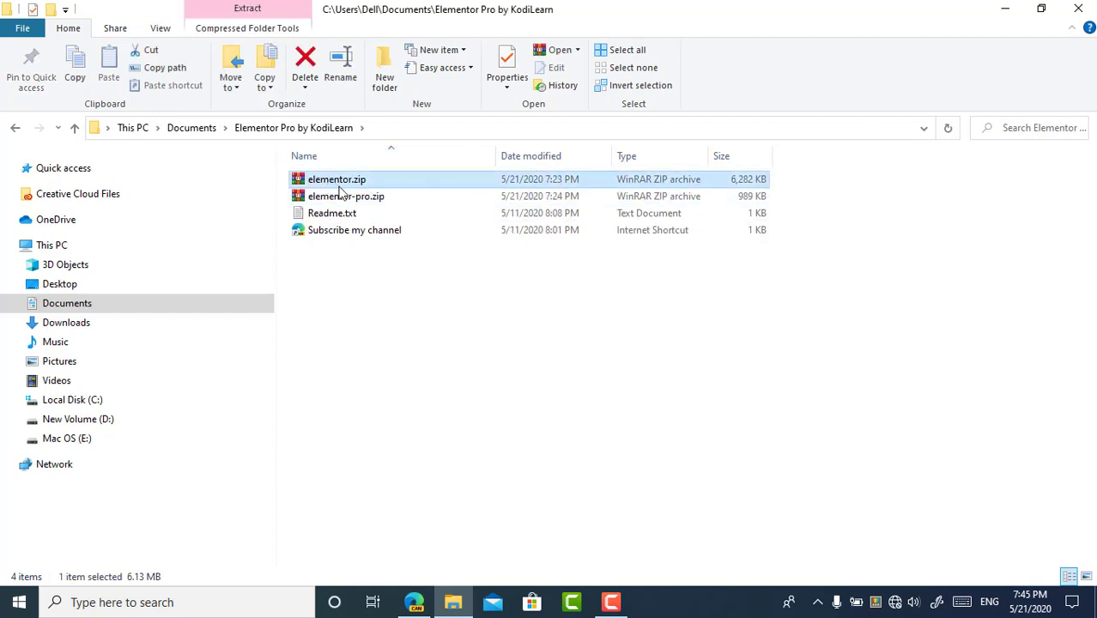
{"action": "left_click", "coordinate": [369, 203]}
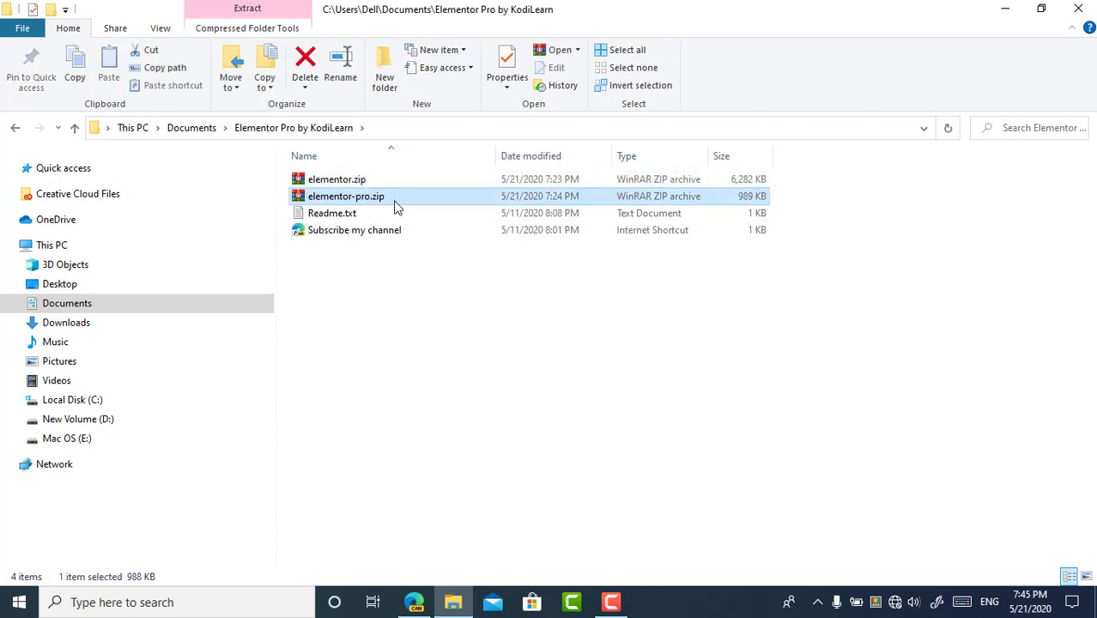
{"action": "left_click", "coordinate": [405, 182]}
{"action": "left_click", "coordinate": [368, 196]}
Step: Switch to the WordPress Plugins page in Edge and start adding a new plugin
{"action": "left_click", "coordinate": [421, 600]}
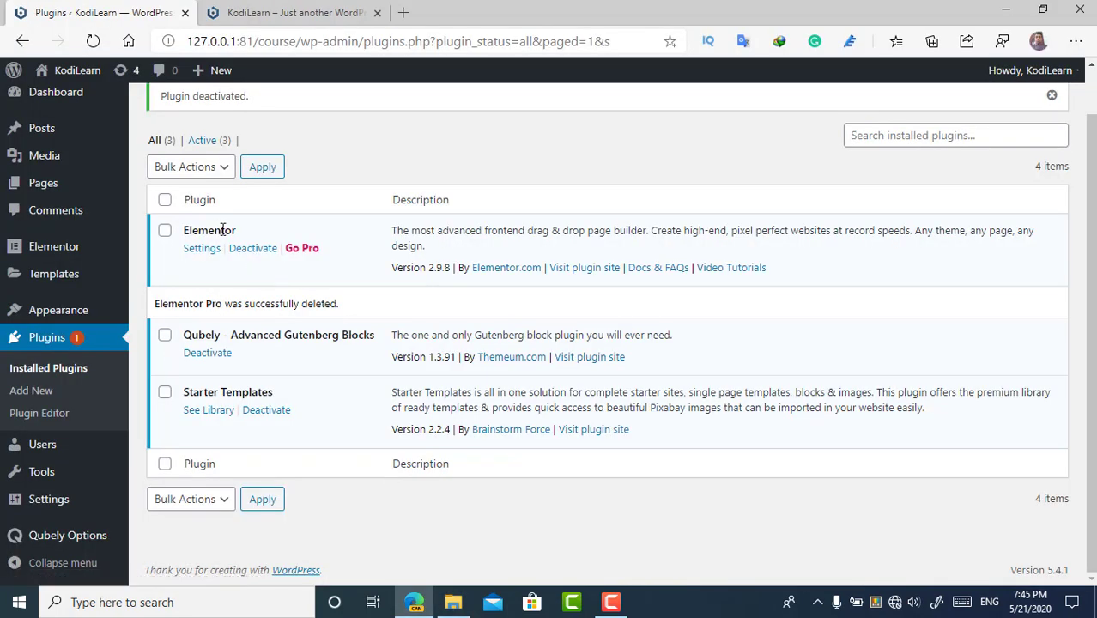
{"action": "scroll", "coordinate": [258, 274], "scroll_direction": "up", "scroll_amount": 1}
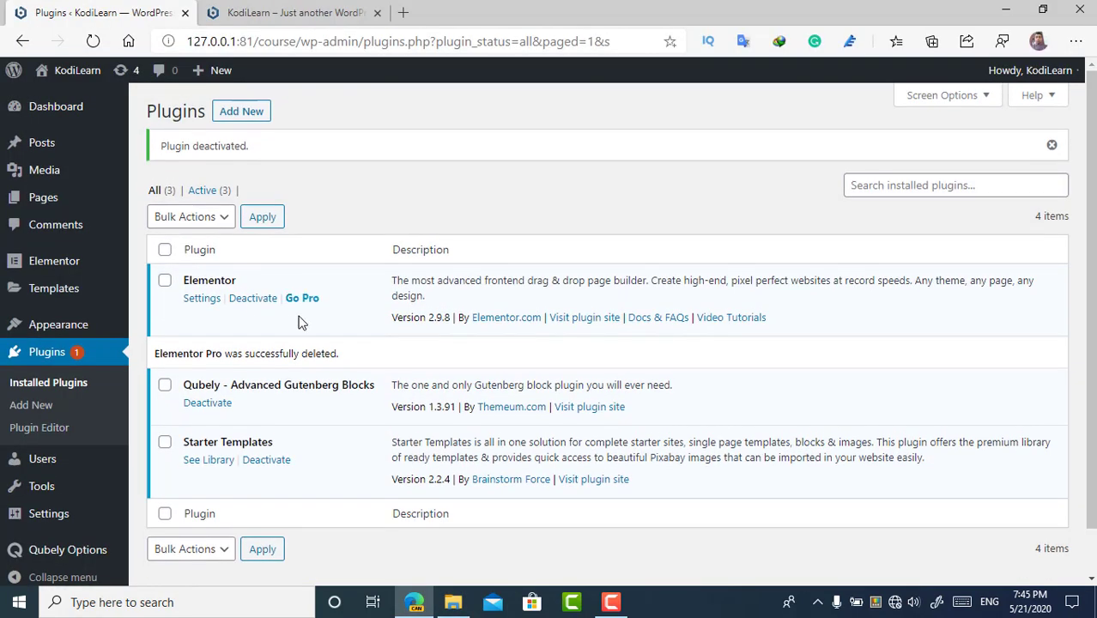
{"action": "left_click", "coordinate": [231, 125]}
Step: Upload elementor-pro.zip from the Elementor Pro by KodiLearn folder to WordPress and install it as a plugin
{"action": "key", "text": "alt+Tab"}
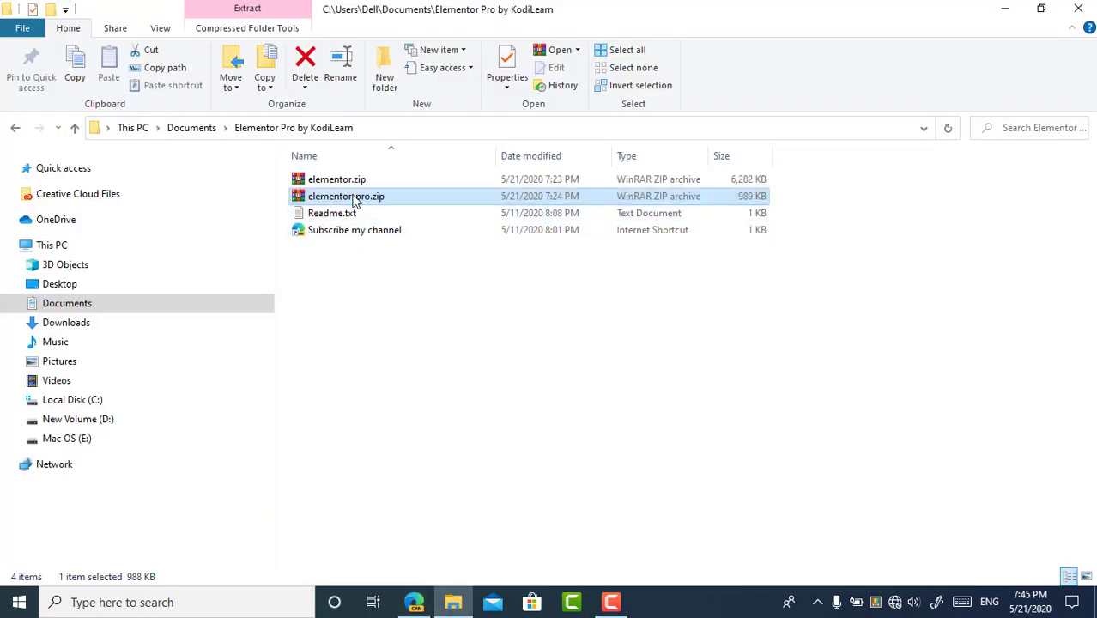
{"action": "left_click_drag", "start_coordinate": [354, 200], "coordinate": [292, 133]}
{"action": "left_click", "coordinate": [292, 113]}
{"action": "left_click", "coordinate": [453, 601]}
{"action": "left_click_drag", "start_coordinate": [365, 201], "coordinate": [502, 256]}
{"action": "left_click", "coordinate": [703, 259]}
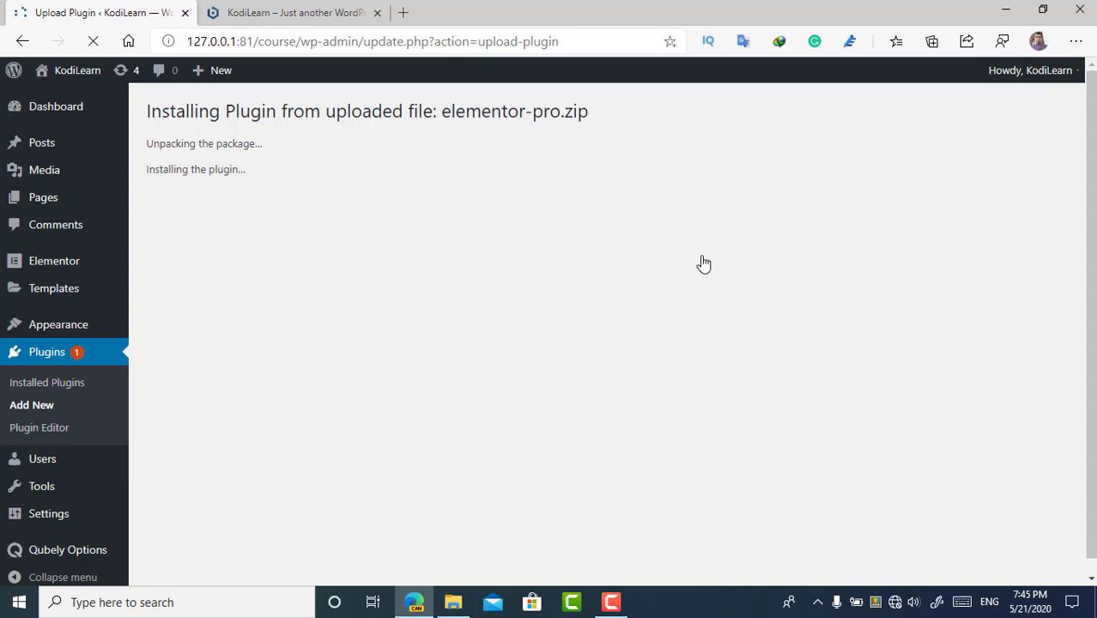
Step: Activate the newly installed Elementor Pro plugin and locate its entry in the installed plugins list
{"action": "left_click", "coordinate": [210, 231]}
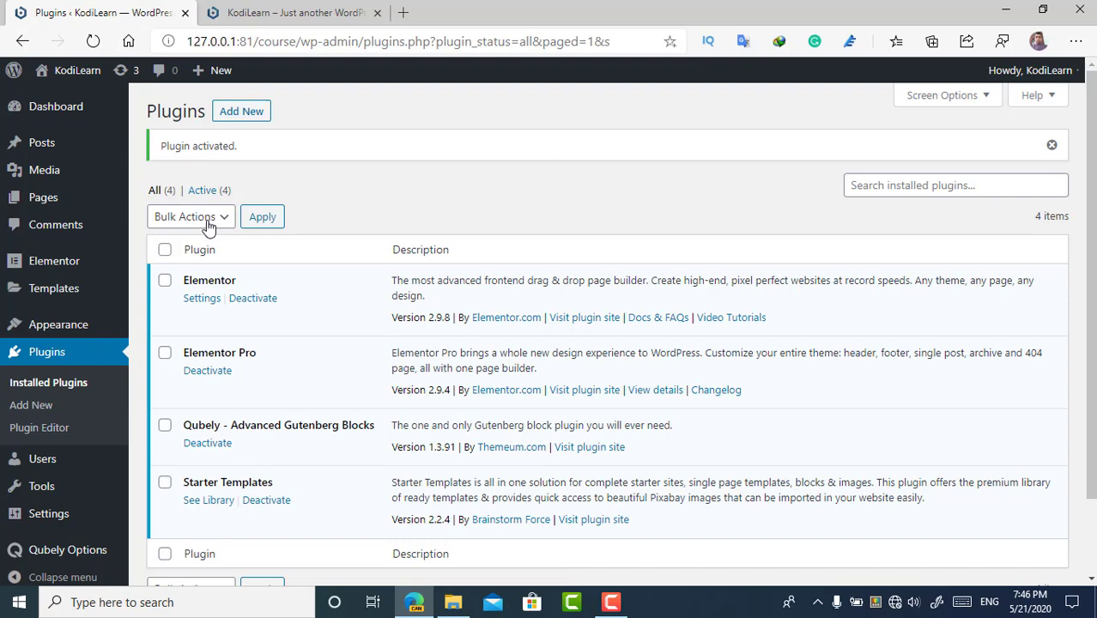
{"action": "scroll", "coordinate": [253, 343], "scroll_direction": "down", "scroll_amount": 2}
{"action": "left_click_drag", "start_coordinate": [277, 262], "coordinate": [254, 268]}
{"action": "left_click", "coordinate": [215, 284]}
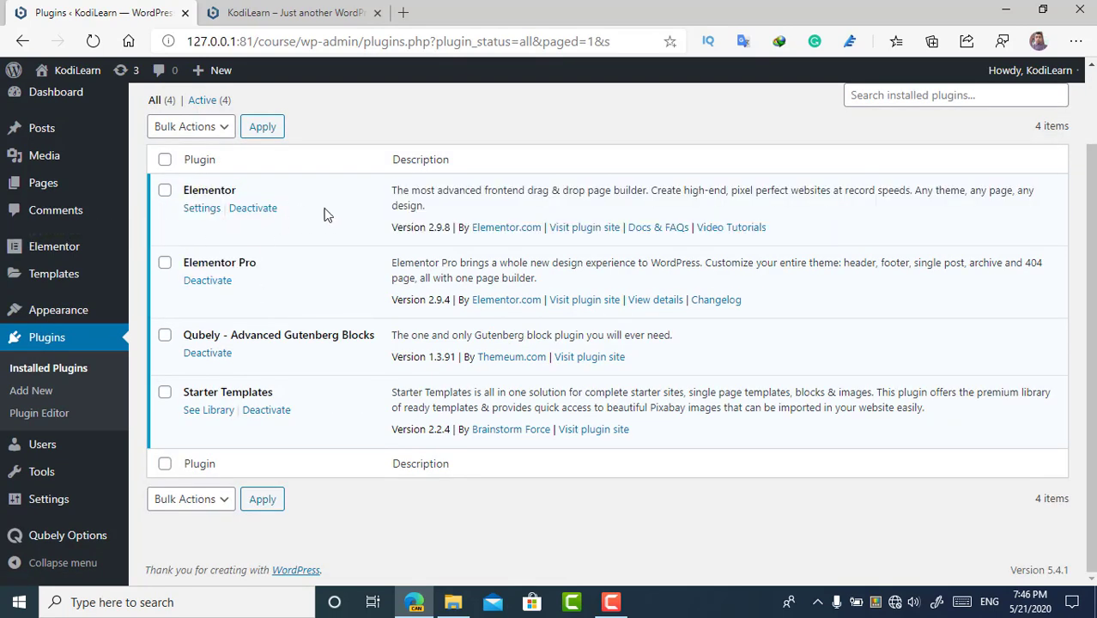
{"action": "scroll", "coordinate": [332, 298], "scroll_direction": "up", "scroll_amount": 2}
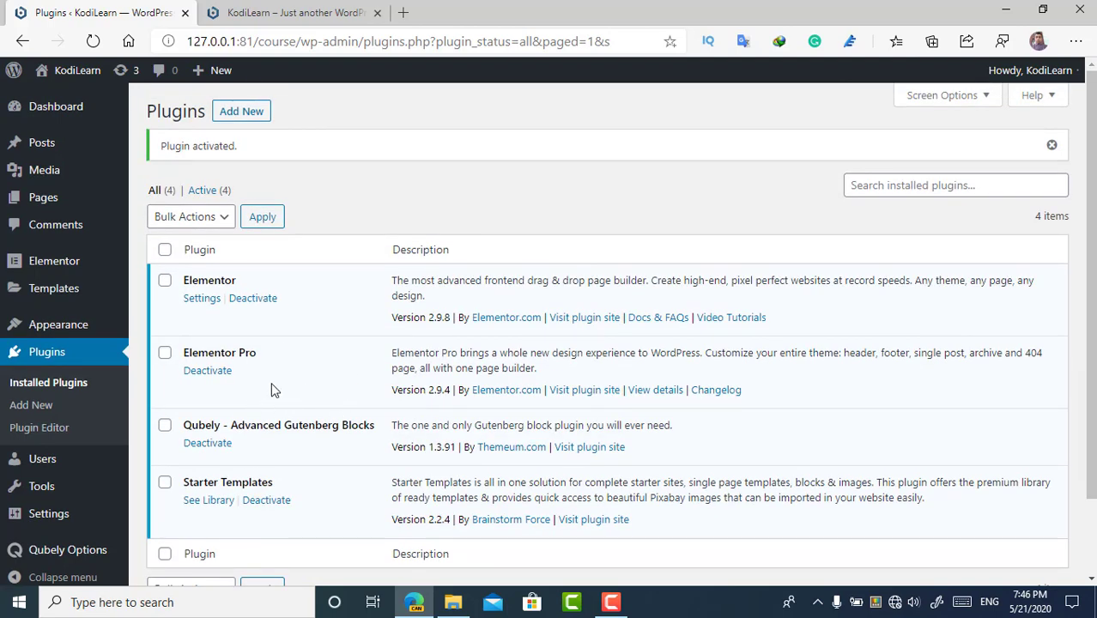
{"action": "left_click_drag", "start_coordinate": [222, 348], "coordinate": [259, 378]}
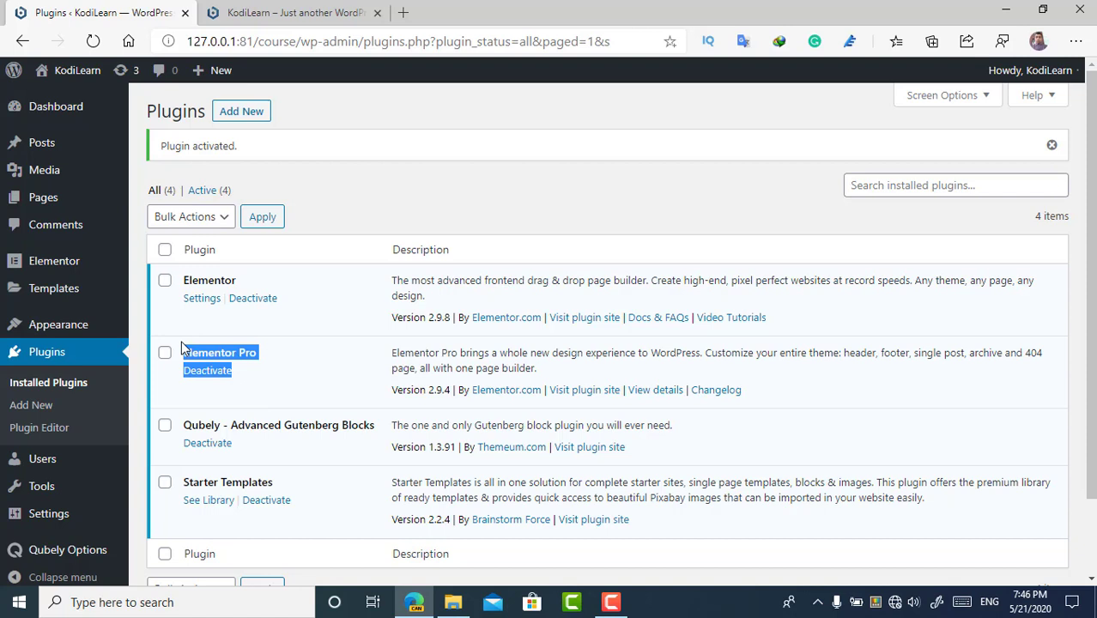
{"action": "left_click", "coordinate": [259, 378]}
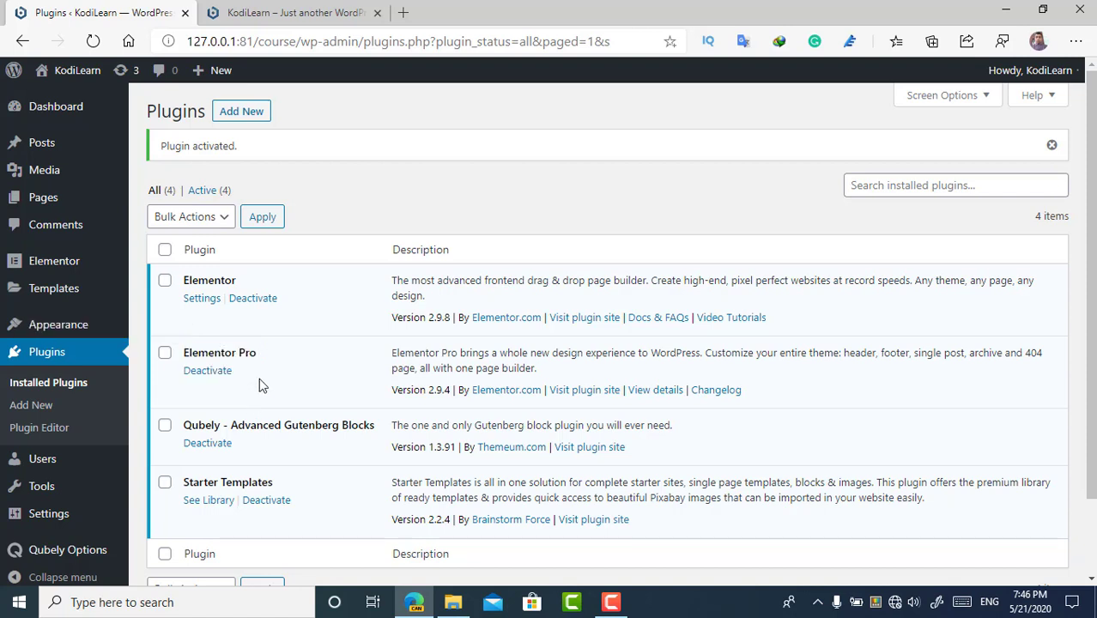
{"action": "left_click_drag", "start_coordinate": [262, 355], "coordinate": [166, 350]}
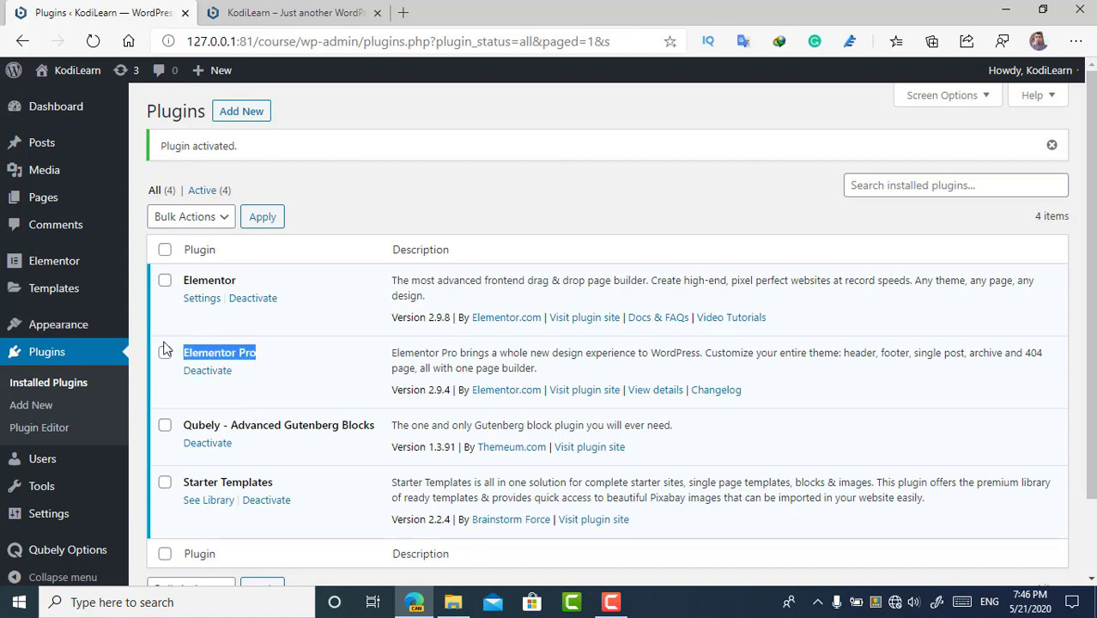
{"action": "left_click", "coordinate": [234, 359]}
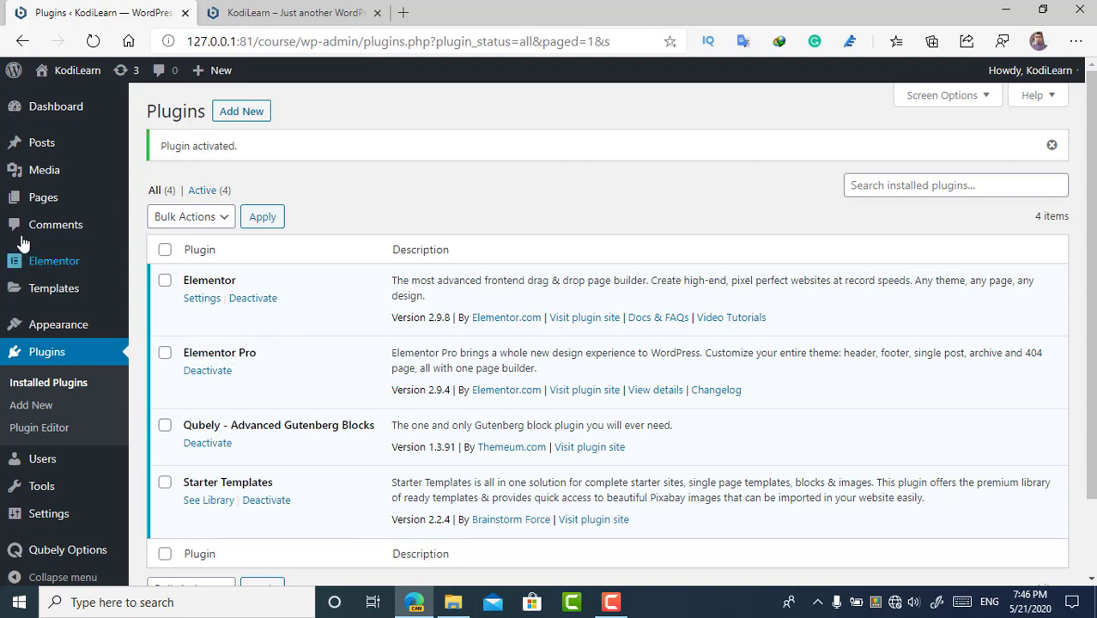
Step: Start a new WordPress page in a separate browser tab and switch to its editor
{"action": "mouse_move", "coordinate": [52, 199]}
{"action": "middle_click", "coordinate": [159, 221]}
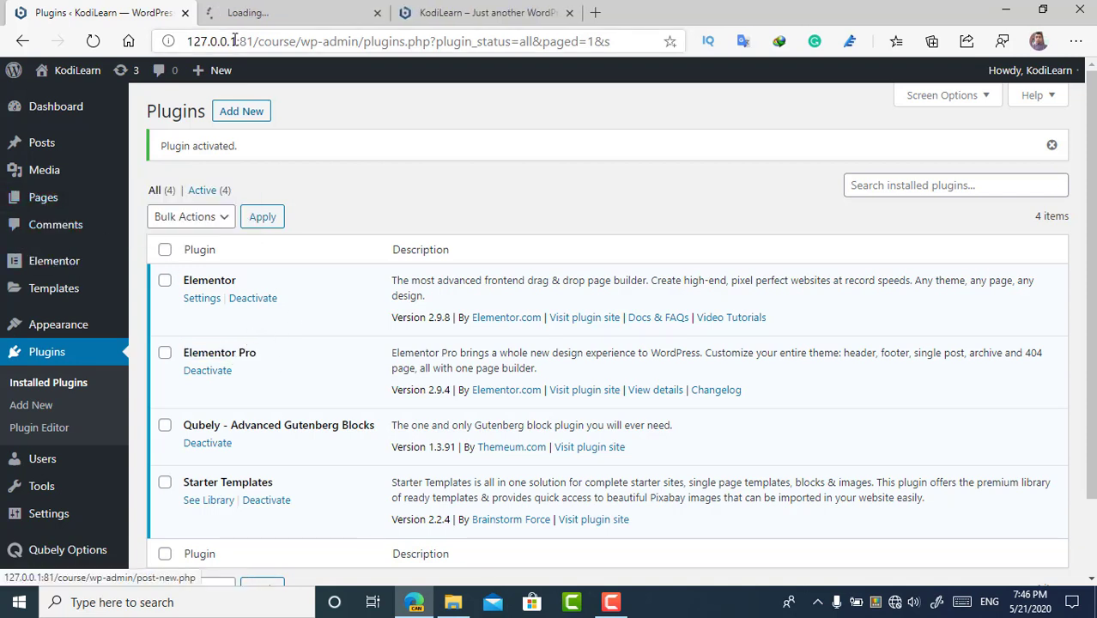
{"action": "left_click", "coordinate": [228, 17]}
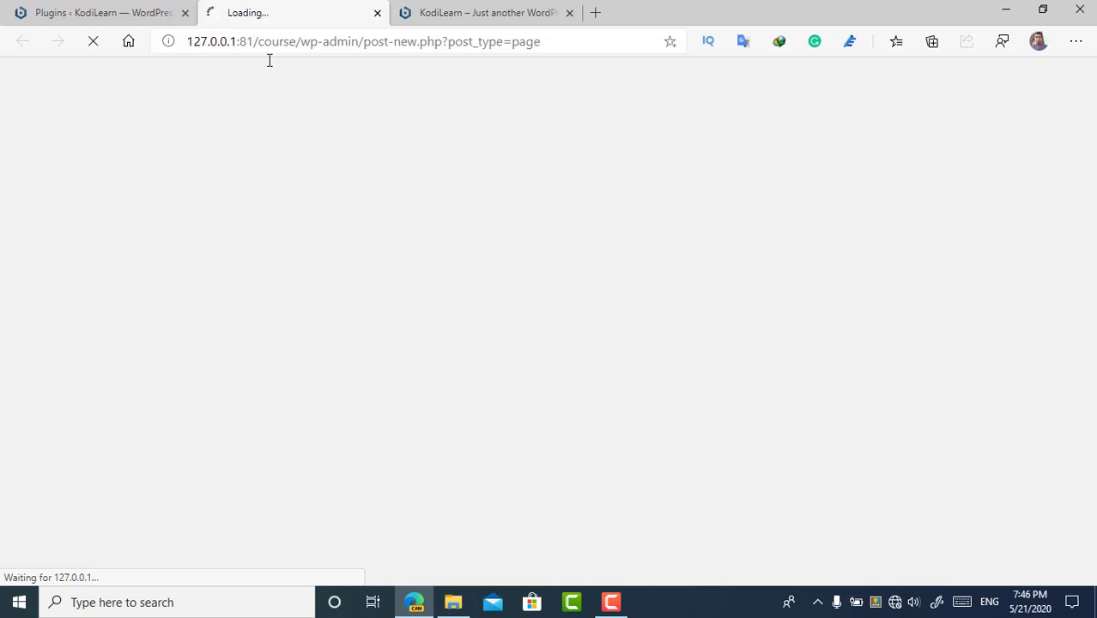
{"action": "left_click", "coordinate": [152, 11]}
{"action": "left_click", "coordinate": [254, 15]}
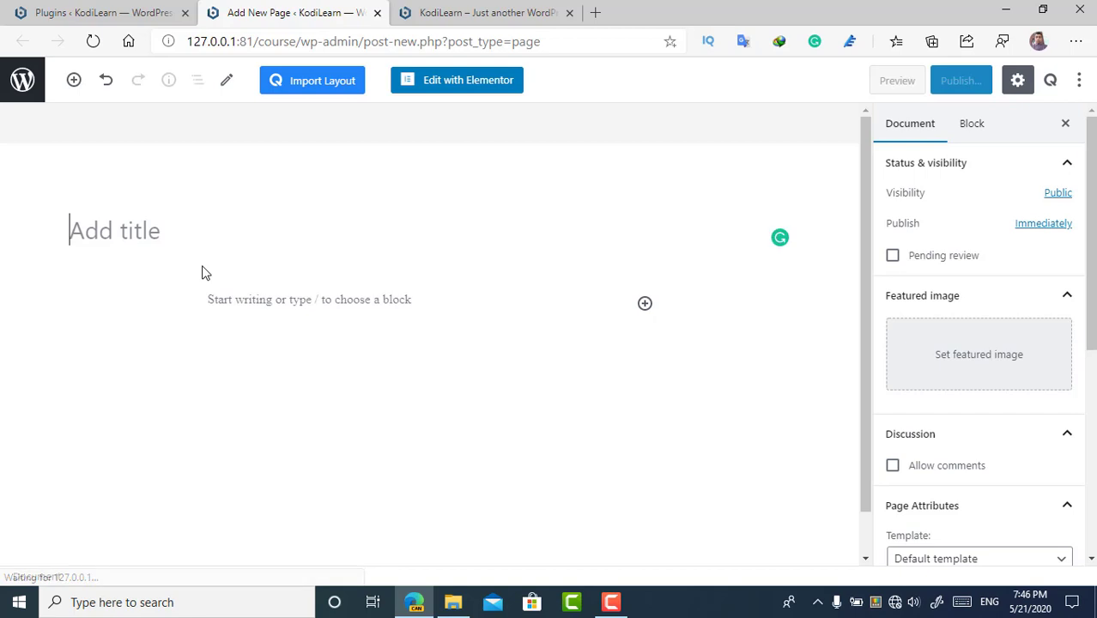
Step: Title the new page Home and publish it with public visibility
{"action": "type", "text": "Home"}
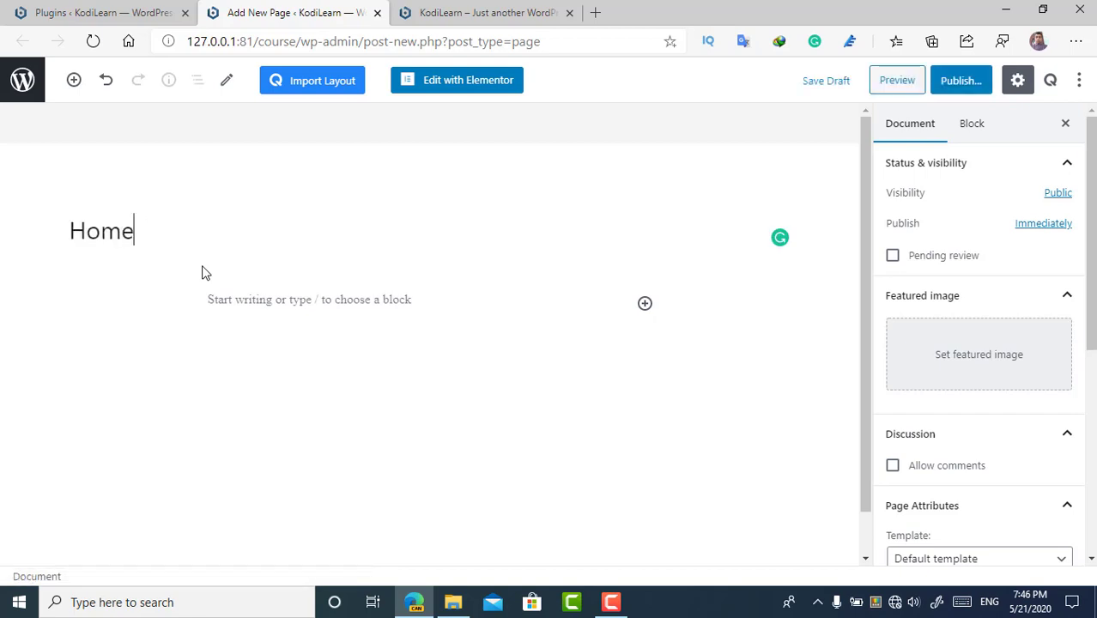
{"action": "left_click", "coordinate": [946, 81]}
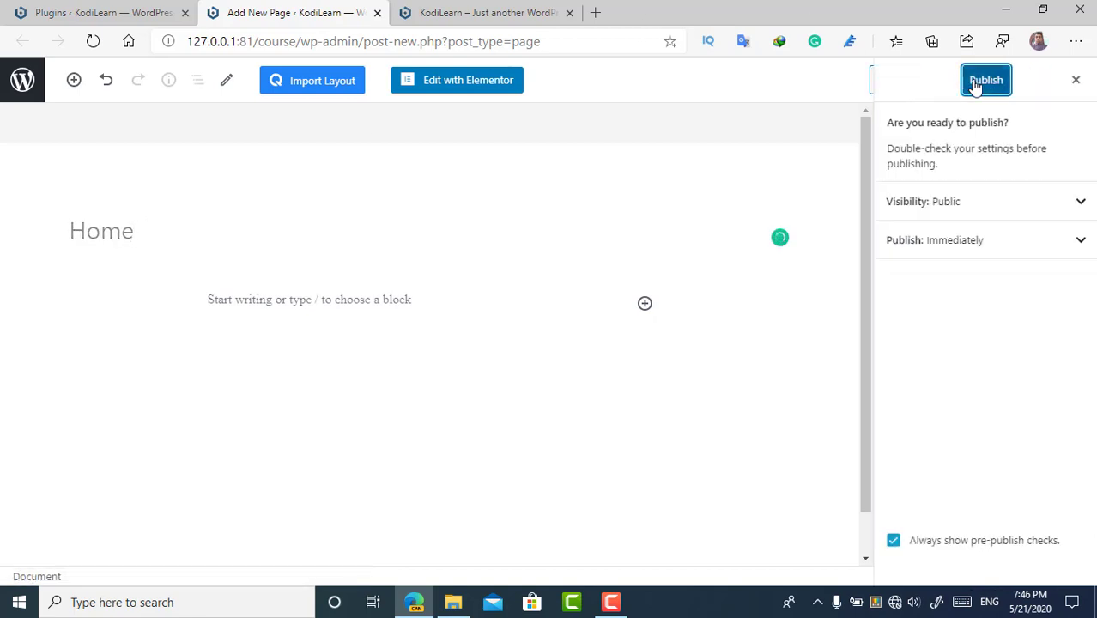
{"action": "left_click", "coordinate": [974, 85]}
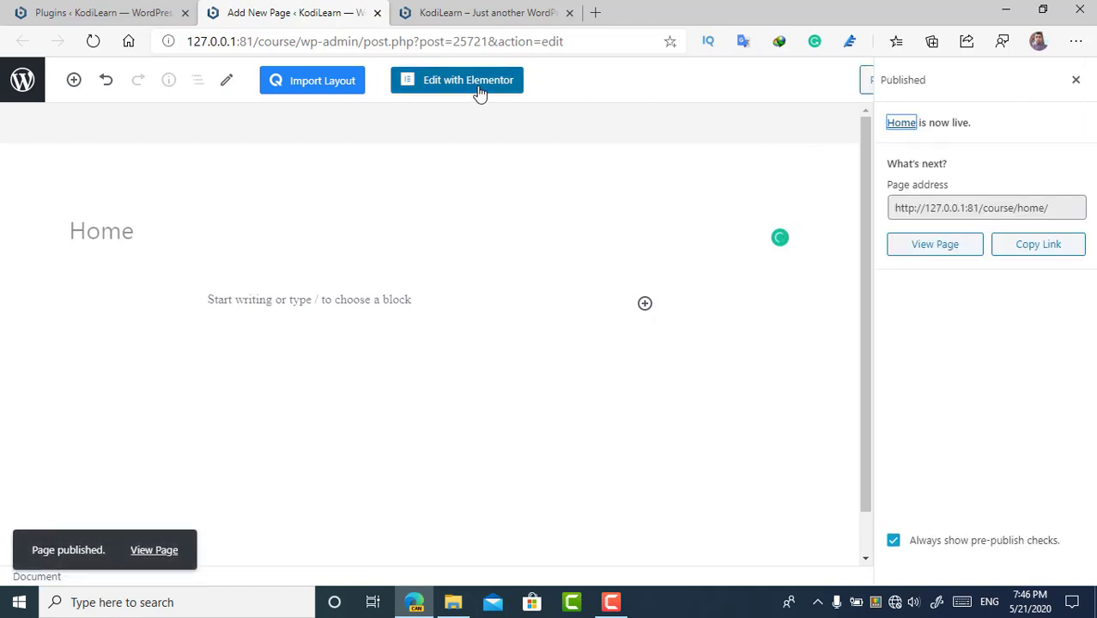
Step: Open the published Home page in a new tab and close the old KodiLearn site tab
{"action": "middle_click", "coordinate": [157, 550]}
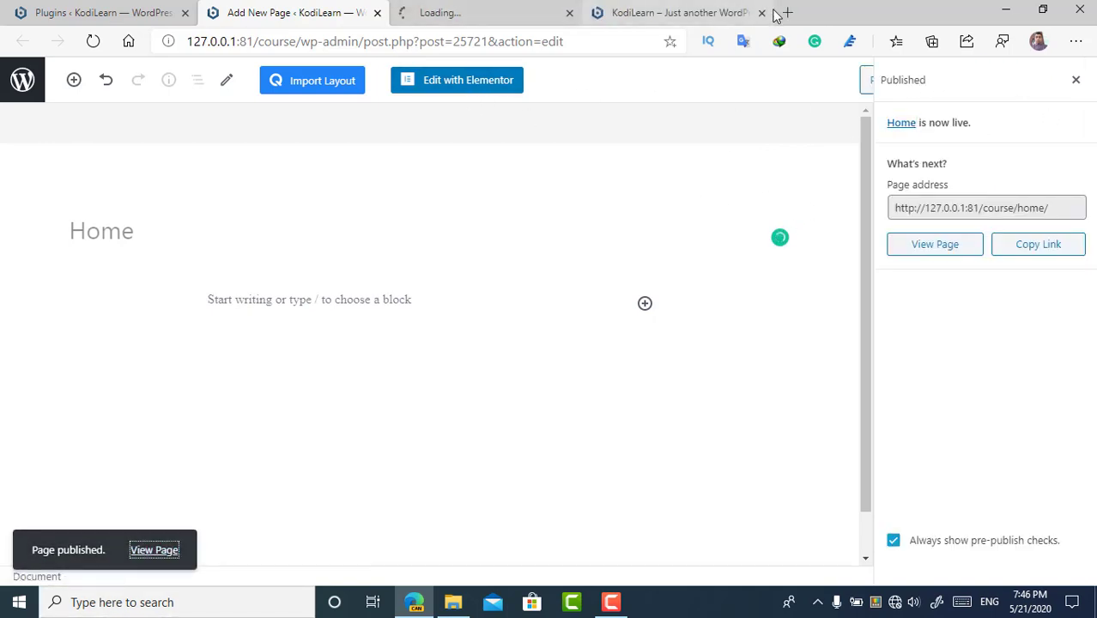
{"action": "left_click", "coordinate": [761, 13]}
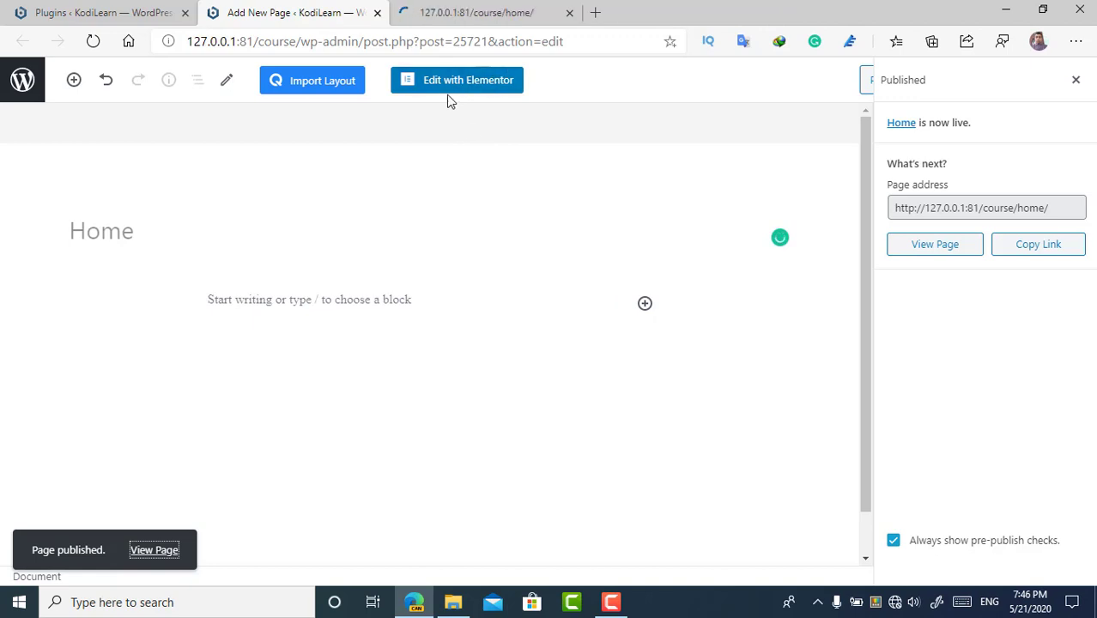
Step: Start editing the Home page with Elementor and check the live page's layout from header to footer
{"action": "left_click", "coordinate": [479, 82]}
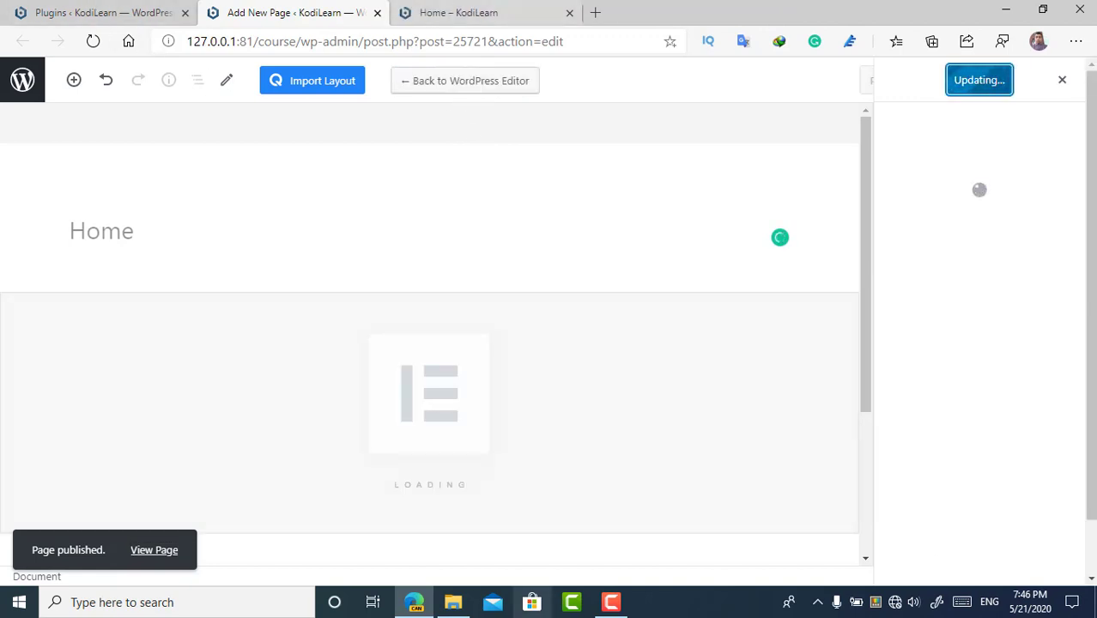
{"action": "left_click", "coordinate": [458, 13]}
{"action": "scroll", "coordinate": [453, 220], "scroll_direction": "down", "scroll_amount": 4}
{"action": "scroll", "coordinate": [504, 356], "scroll_direction": "up", "scroll_amount": 1}
{"action": "scroll", "coordinate": [505, 357], "scroll_direction": "up", "scroll_amount": 3}
{"action": "left_click", "coordinate": [291, 13]}
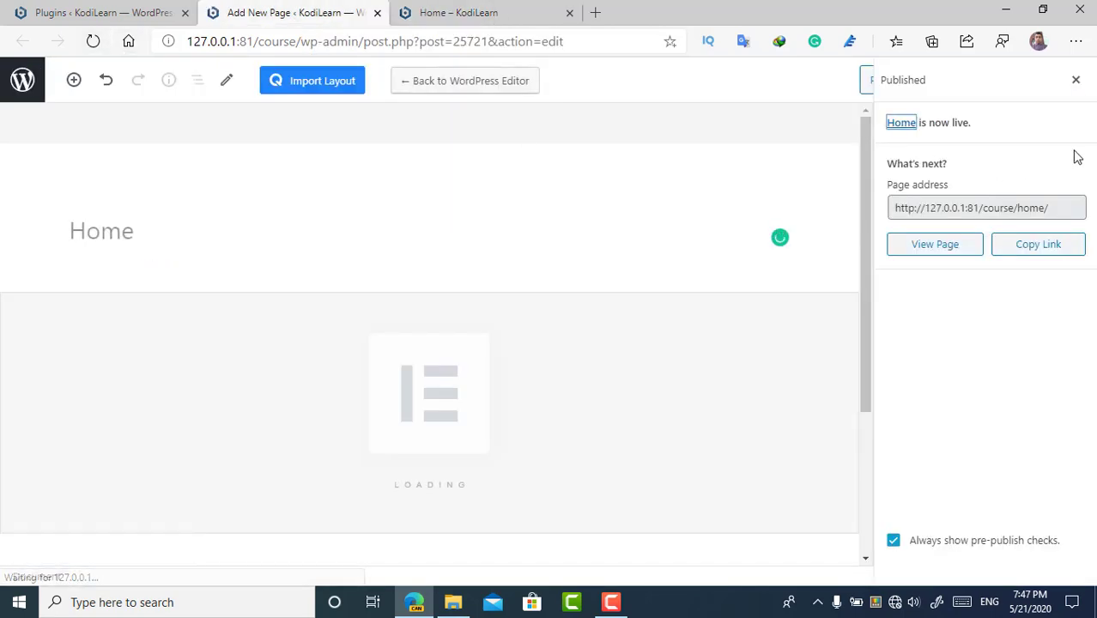
Step: In the Home page's Astra settings, choose No Sidebar and Full Width / Contained, disable the title and breadcrumb, and update the page
{"action": "left_click", "coordinate": [1075, 80]}
{"action": "left_click", "coordinate": [925, 379]}
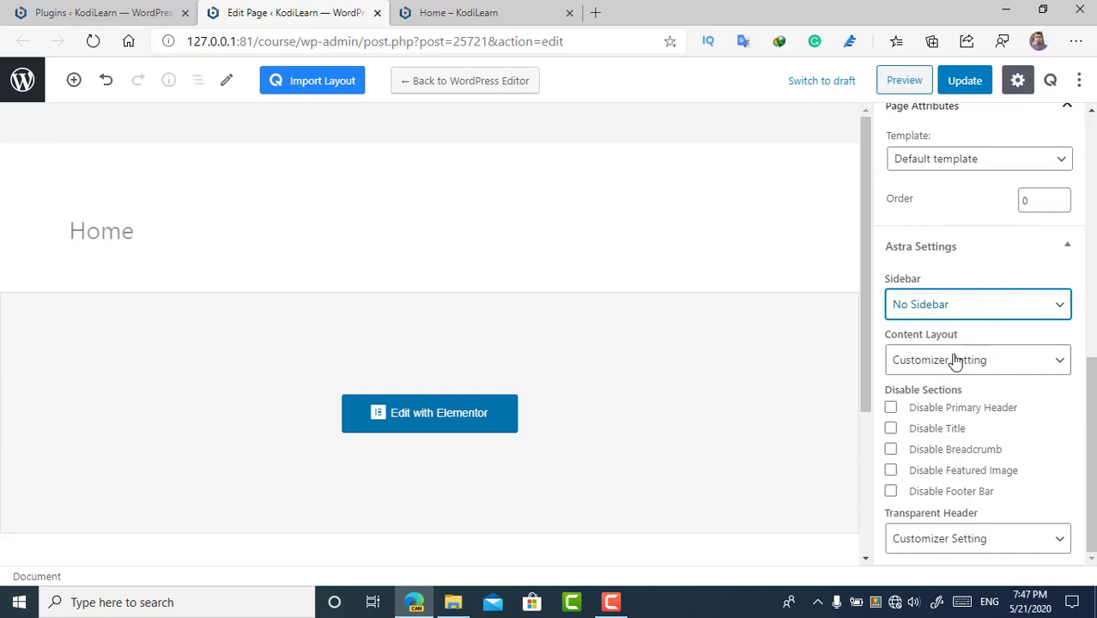
{"action": "left_click", "coordinate": [956, 360]}
{"action": "left_click", "coordinate": [952, 434]}
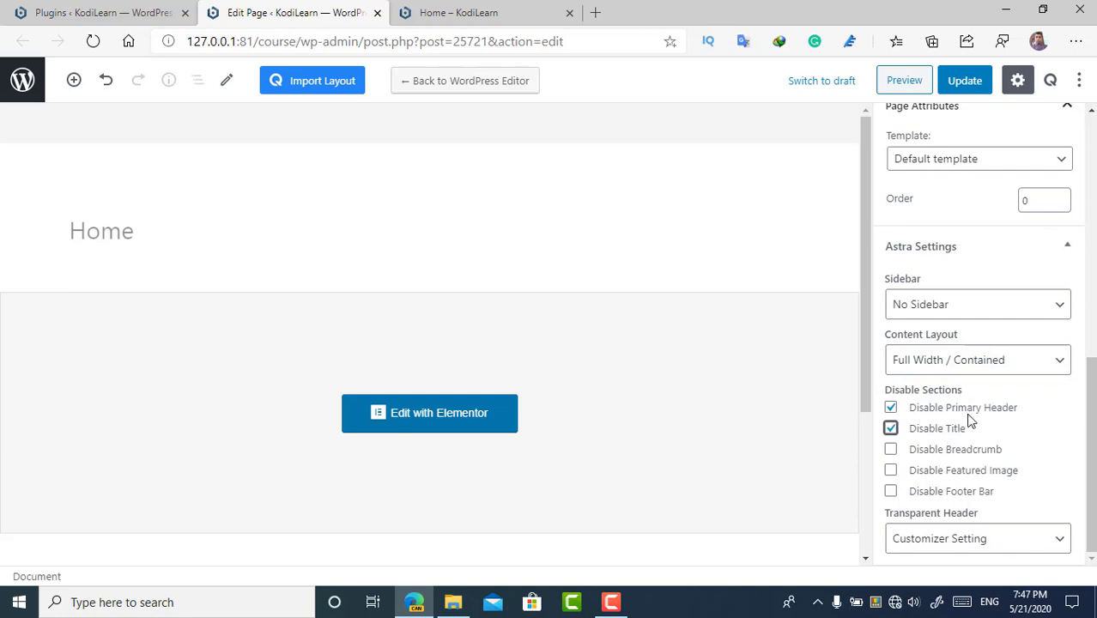
{"action": "left_click", "coordinate": [990, 81]}
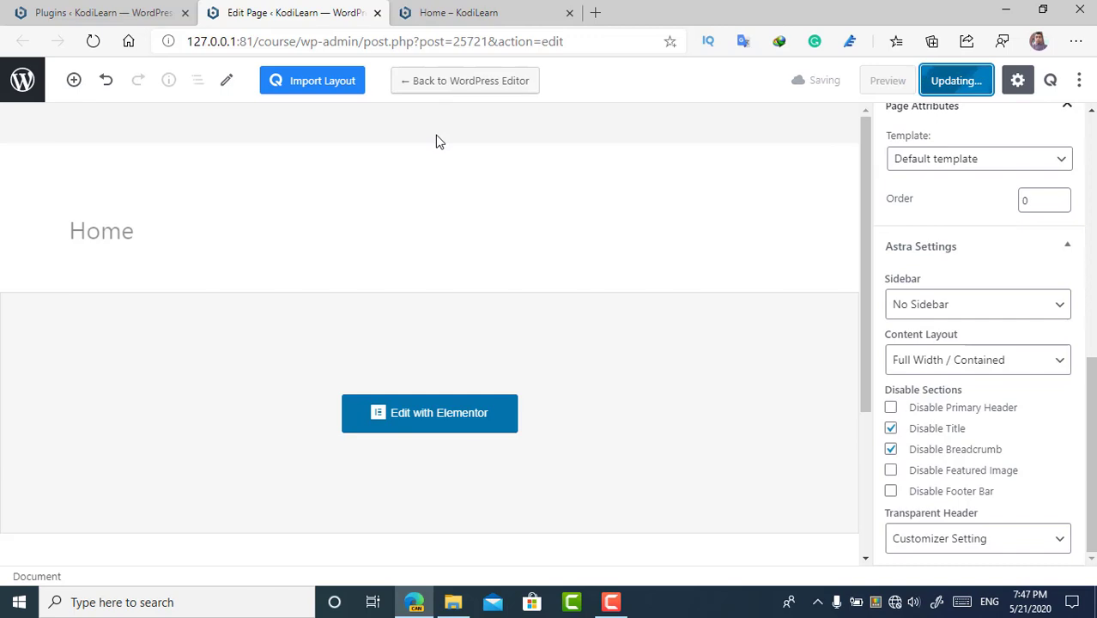
Step: Open the Home page in the Elementor editor and check the live page while it loads
{"action": "left_click", "coordinate": [416, 415]}
{"action": "left_click", "coordinate": [509, 9]}
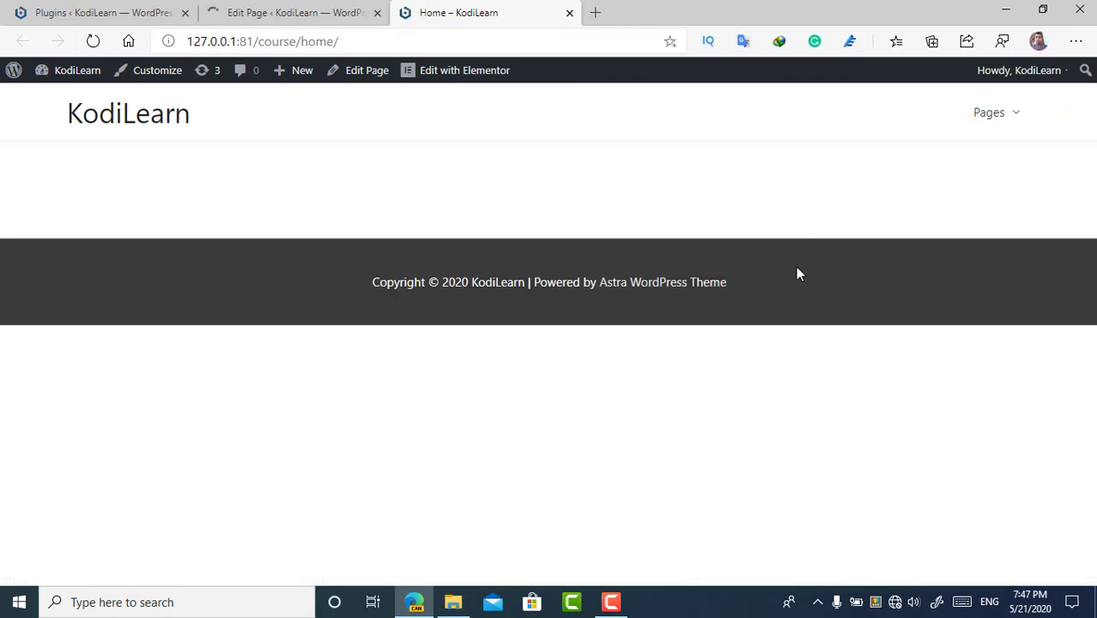
{"action": "left_click", "coordinate": [335, 9]}
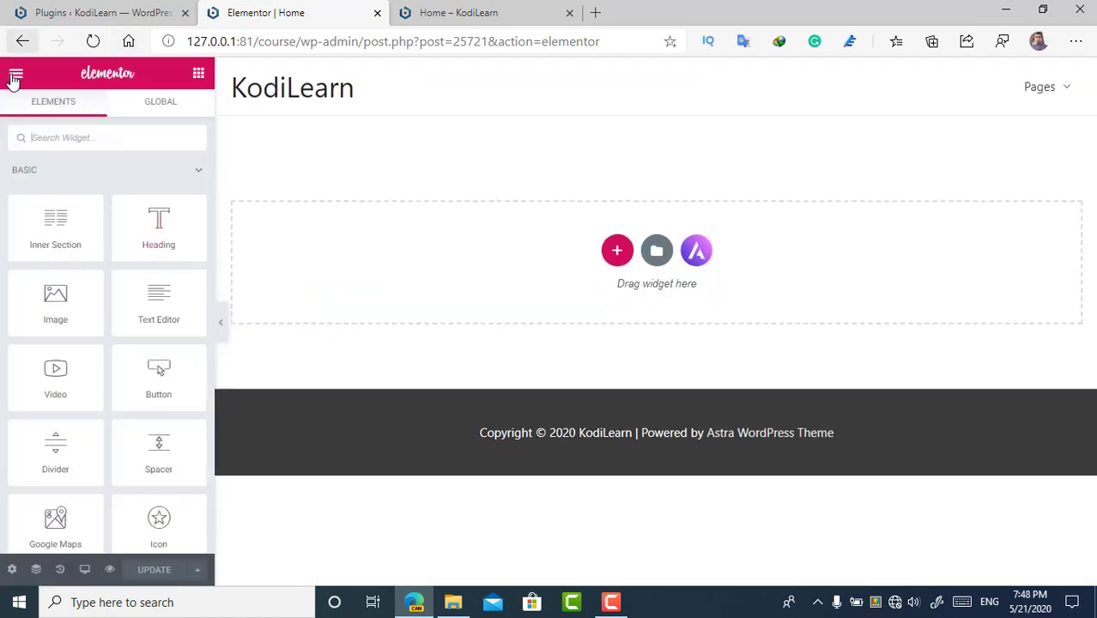
{"action": "left_click", "coordinate": [15, 78]}
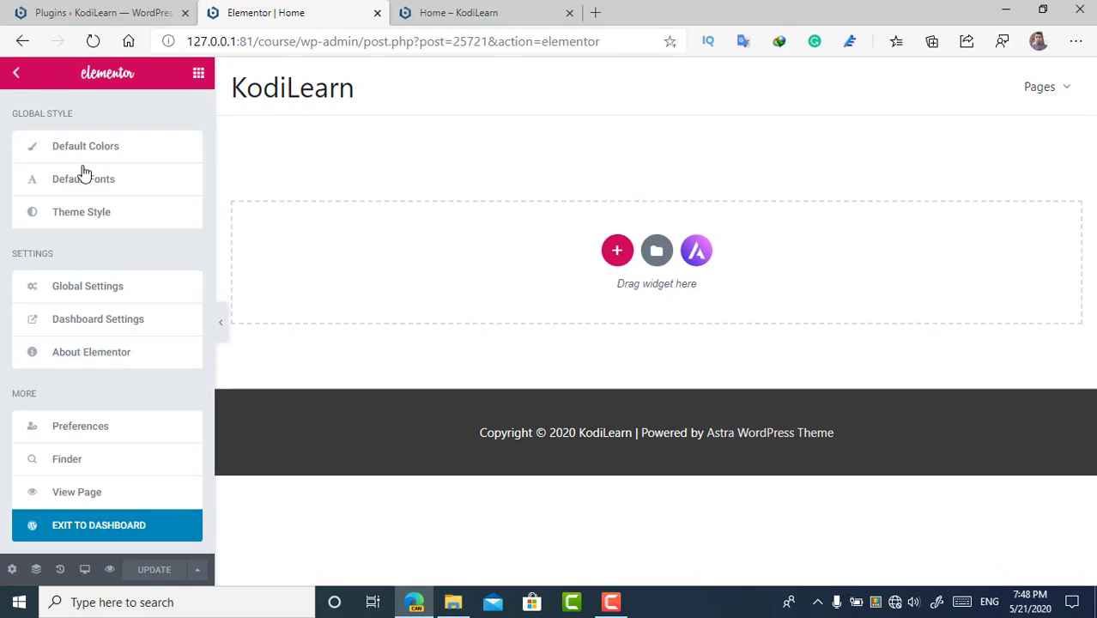
{"action": "left_click", "coordinate": [121, 225]}
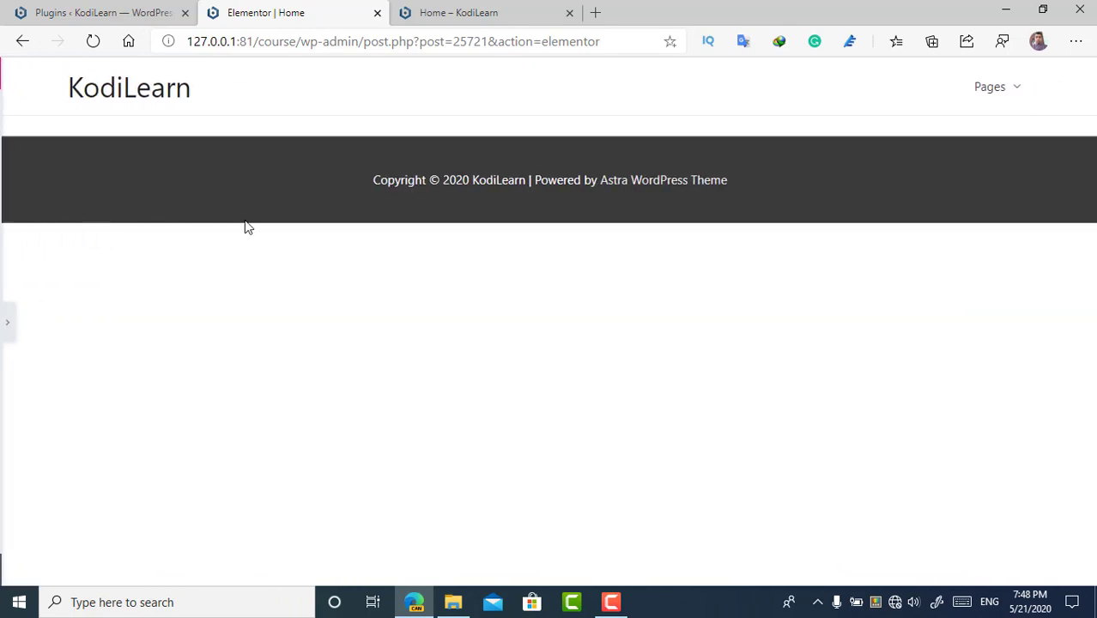
{"action": "left_click", "coordinate": [16, 76]}
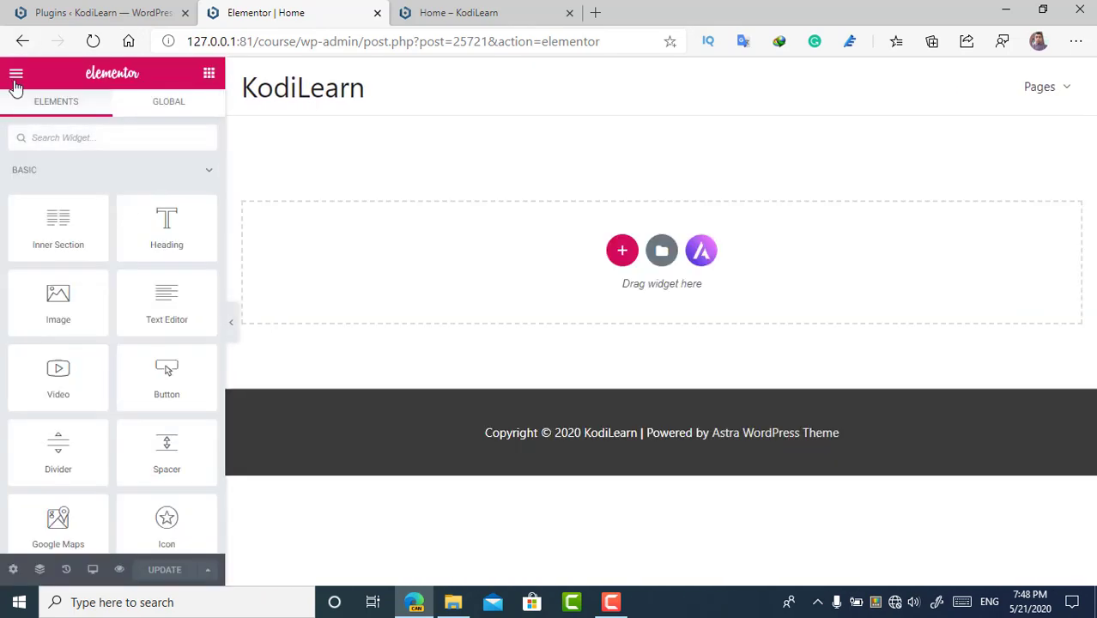
Step: Try the Dark UI theme in Elementor's editor preferences and set the theme back to Auto Detect
{"action": "left_click", "coordinate": [15, 78]}
{"action": "scroll", "coordinate": [78, 413], "scroll_direction": "down", "scroll_amount": 1}
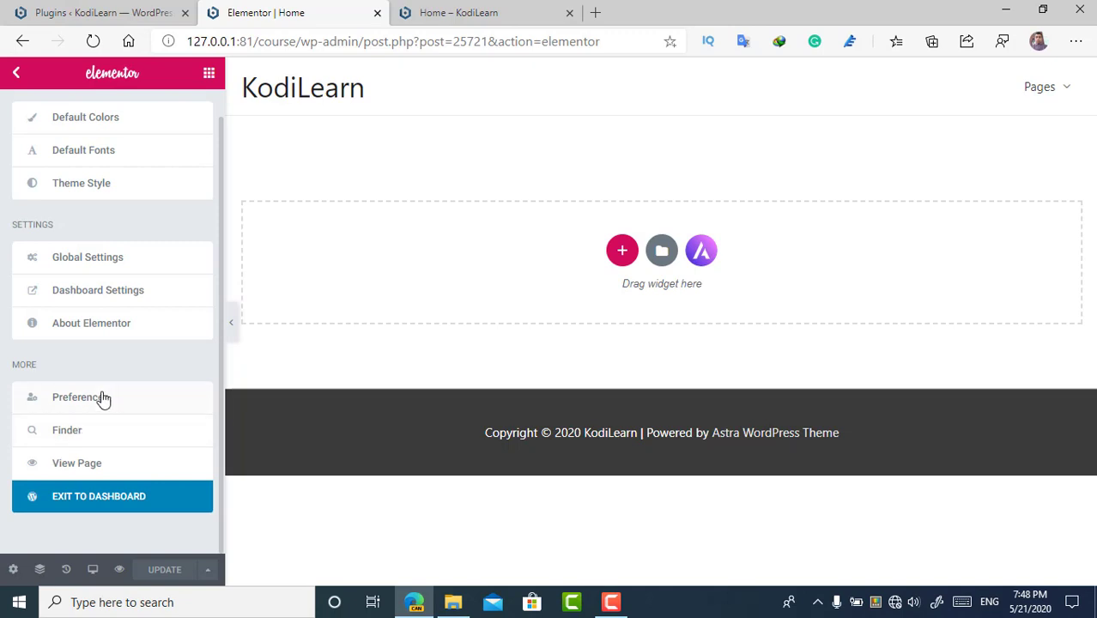
{"action": "left_click", "coordinate": [78, 398]}
{"action": "left_click", "coordinate": [144, 155]}
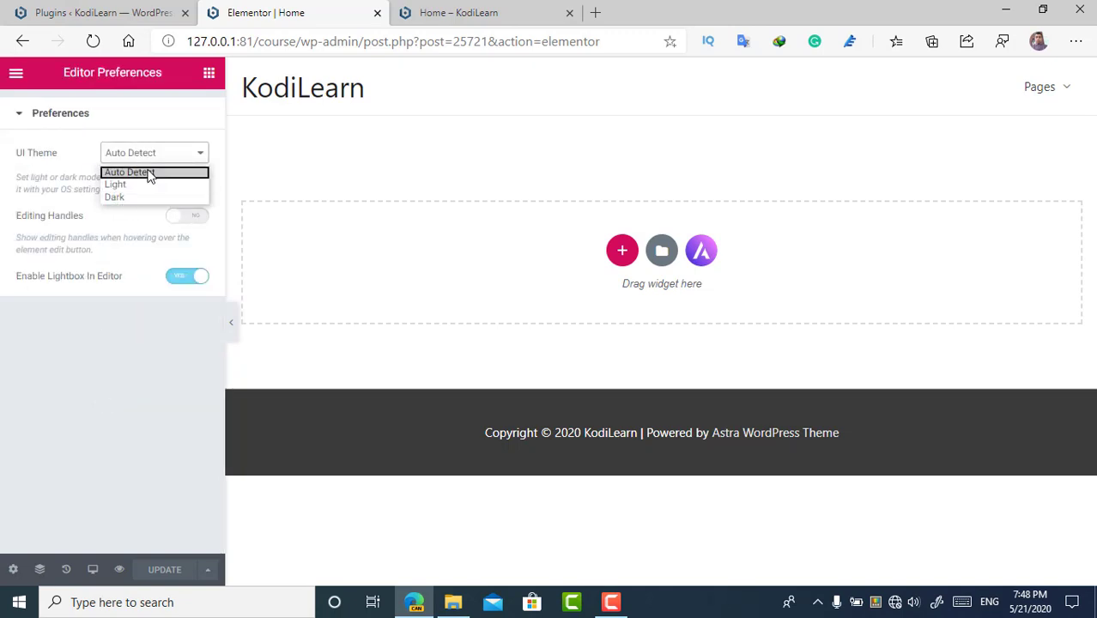
{"action": "key", "text": "Escape"}
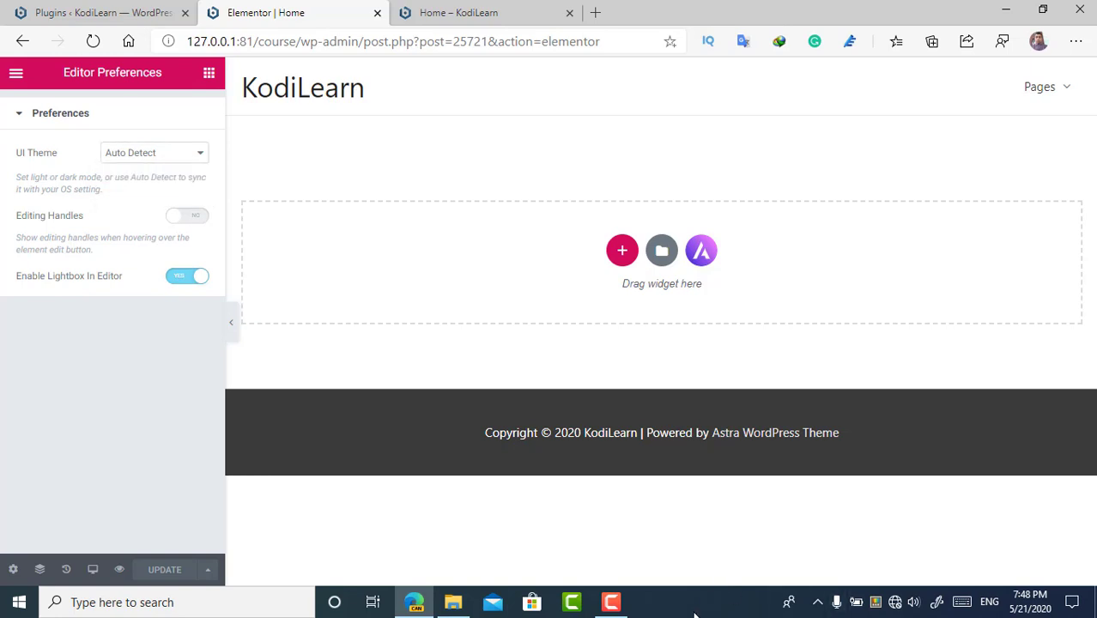
{"action": "left_click", "coordinate": [129, 159]}
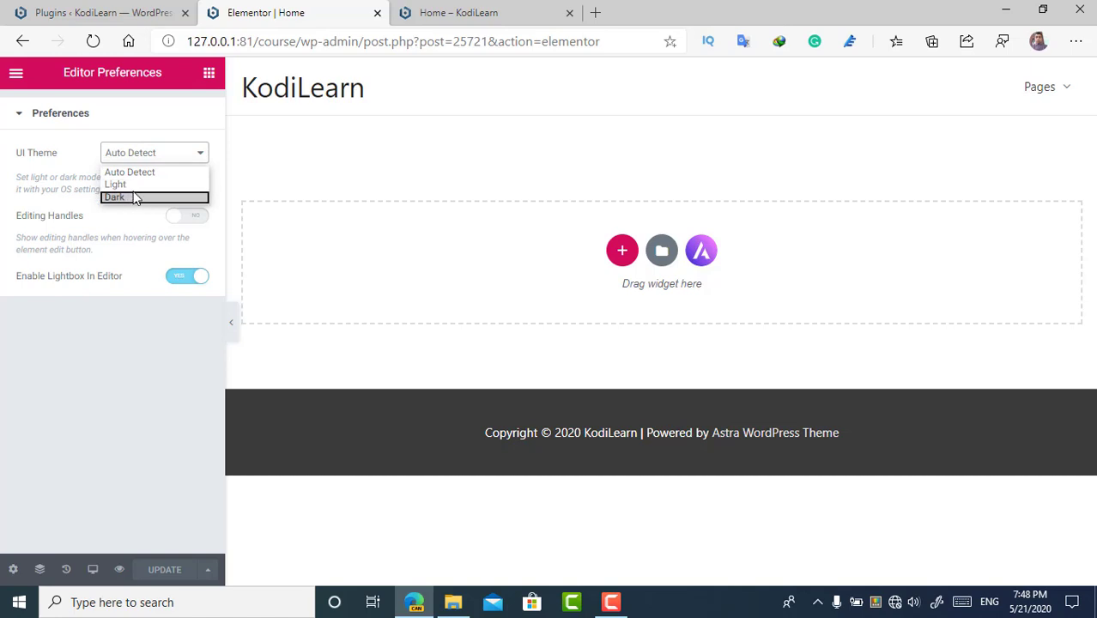
{"action": "left_click", "coordinate": [147, 197]}
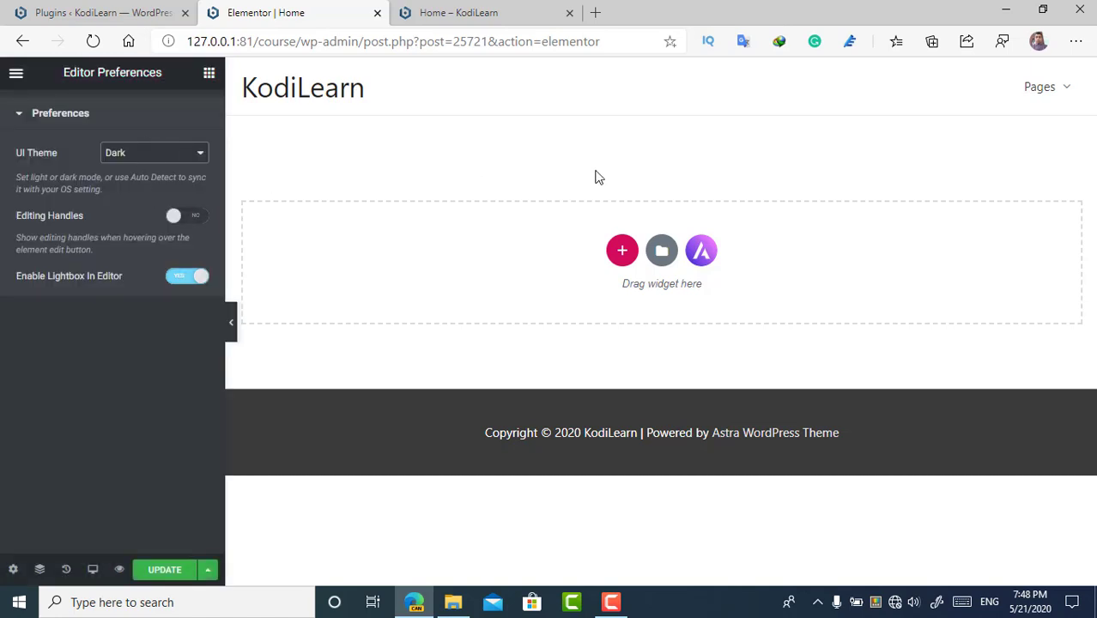
{"action": "left_click", "coordinate": [128, 173]}
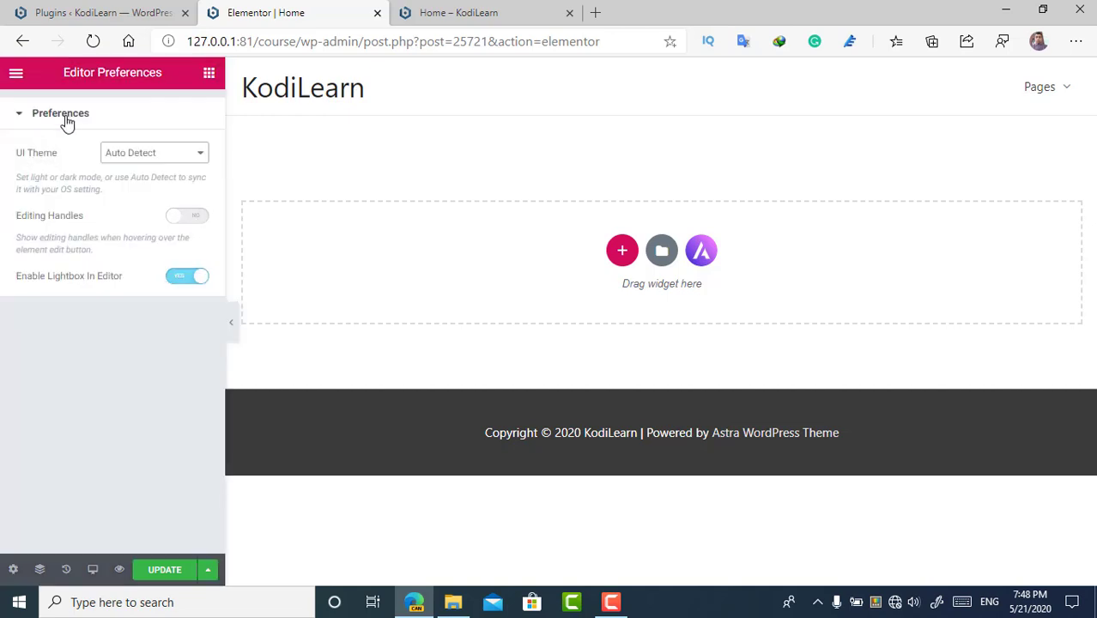
Step: Return to the Elementor widget list, collapse the Basic category and examine the Pro widgets
{"action": "left_click", "coordinate": [16, 74]}
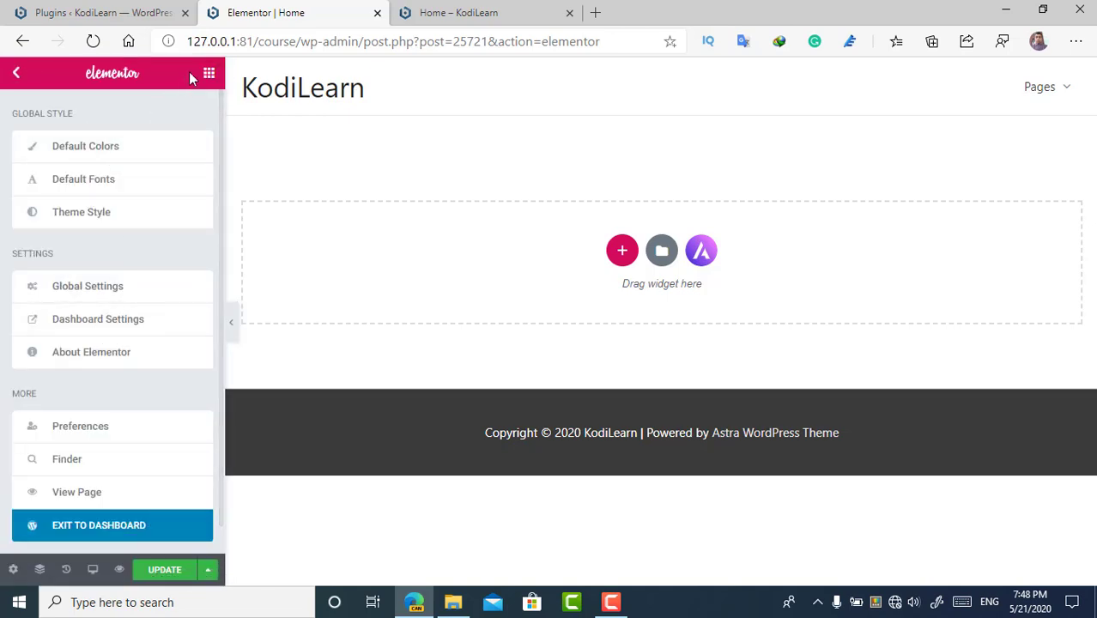
{"action": "key", "text": "Escape"}
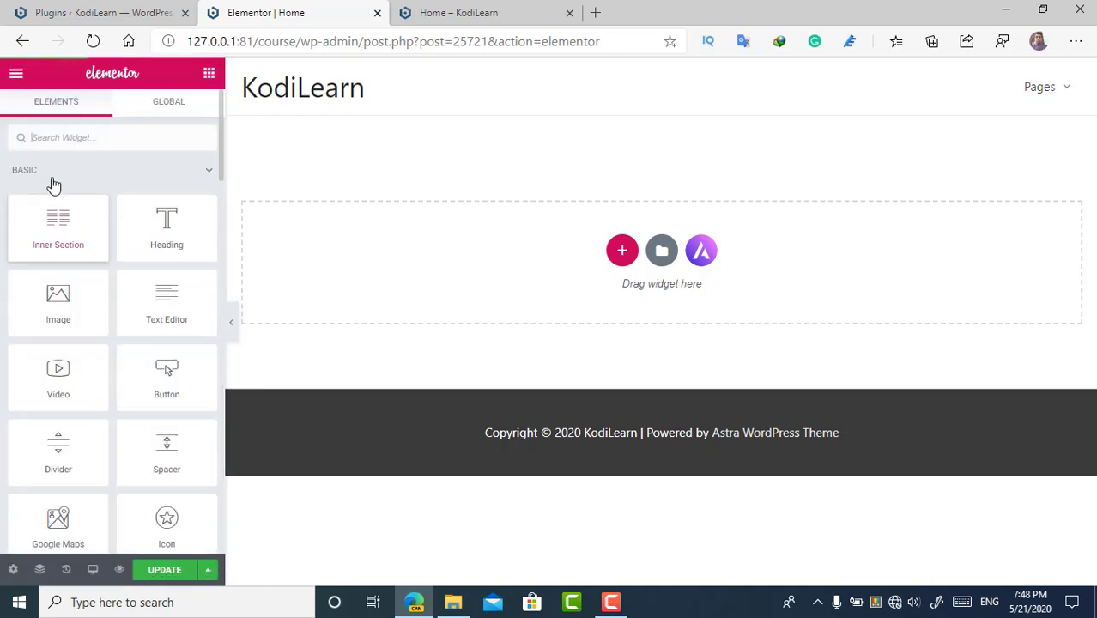
{"action": "left_click", "coordinate": [108, 176]}
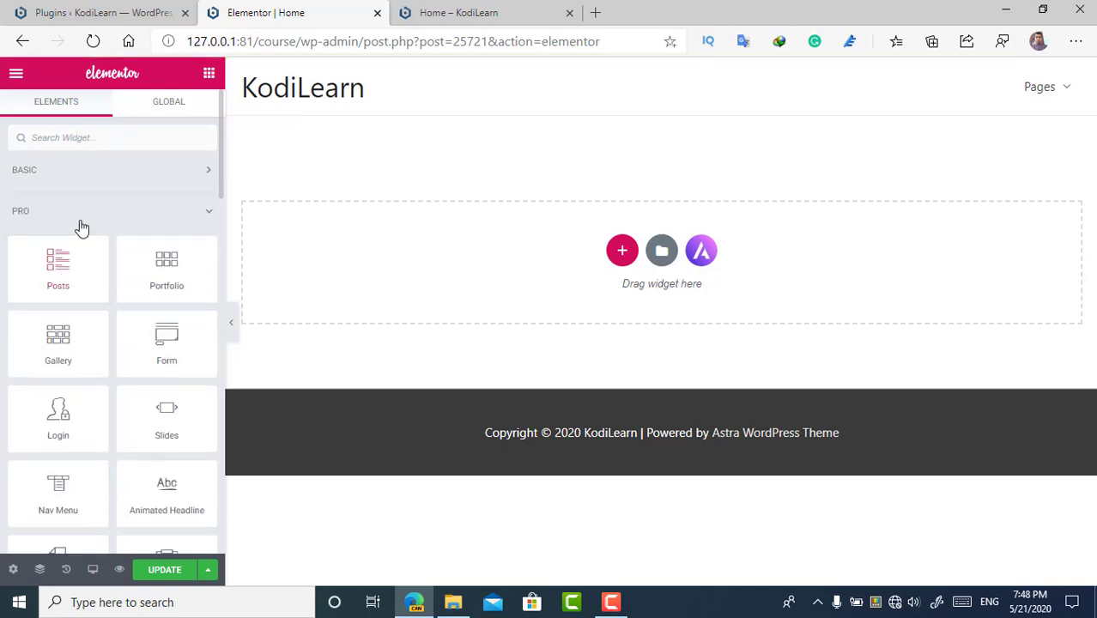
{"action": "scroll", "coordinate": [127, 370], "scroll_direction": "down", "scroll_amount": 8}
{"action": "scroll", "coordinate": [135, 284], "scroll_direction": "up", "scroll_amount": 8}
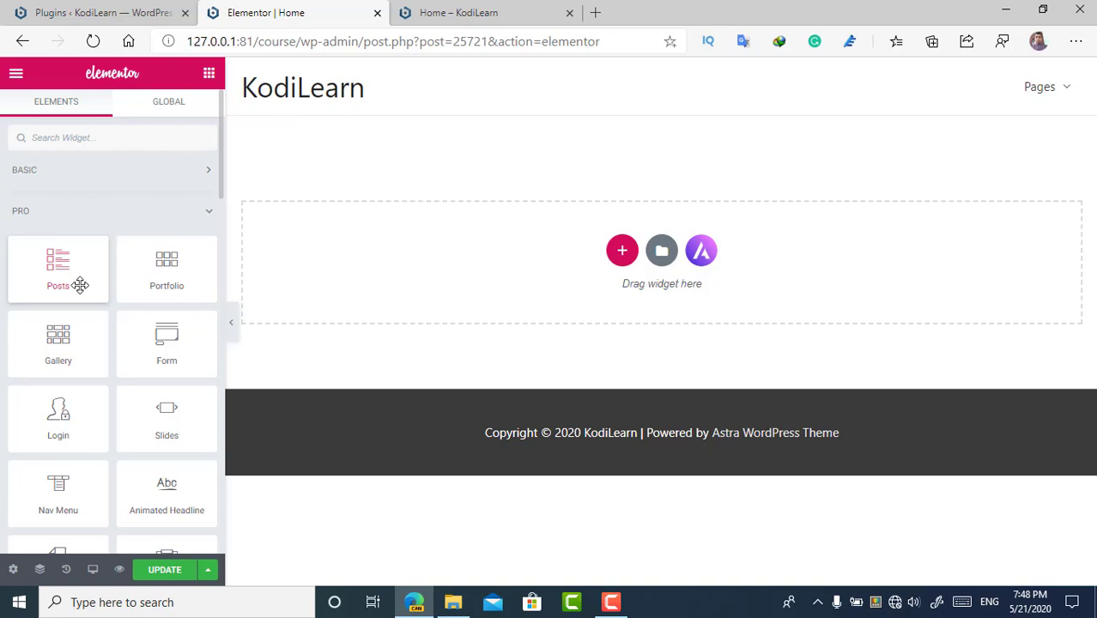
Step: Add a Posts widget to the empty area of the Home page, look over its post grid, and update the page
{"action": "left_click_drag", "start_coordinate": [66, 271], "coordinate": [514, 302]}
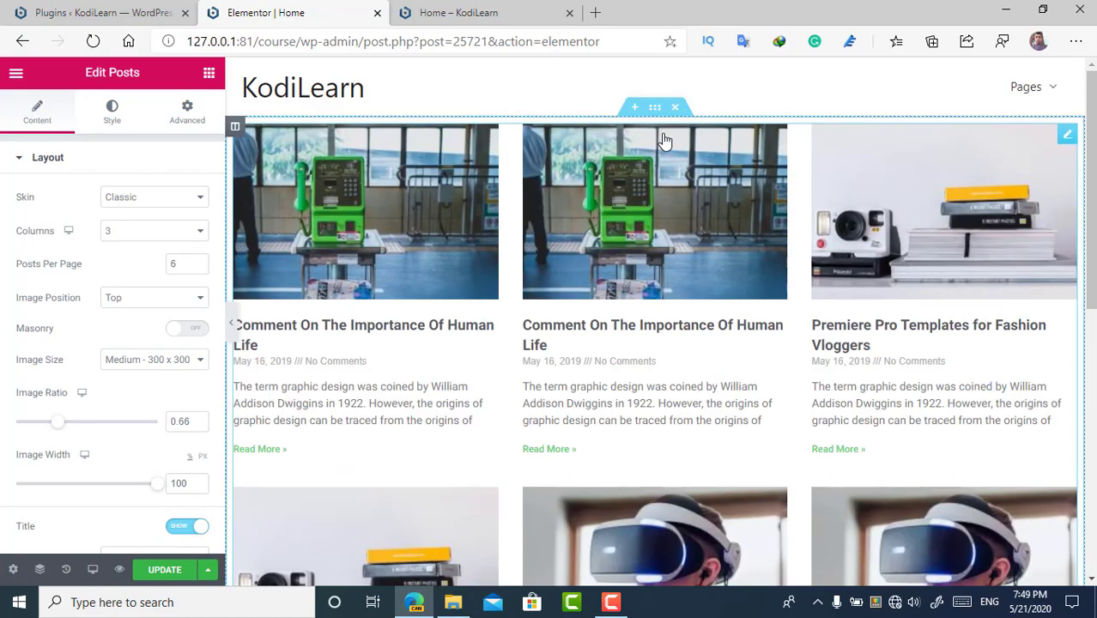
{"action": "scroll", "coordinate": [681, 471], "scroll_direction": "down", "scroll_amount": 5}
{"action": "scroll", "coordinate": [653, 335], "scroll_direction": "up", "scroll_amount": 5}
{"action": "left_click", "coordinate": [183, 570]}
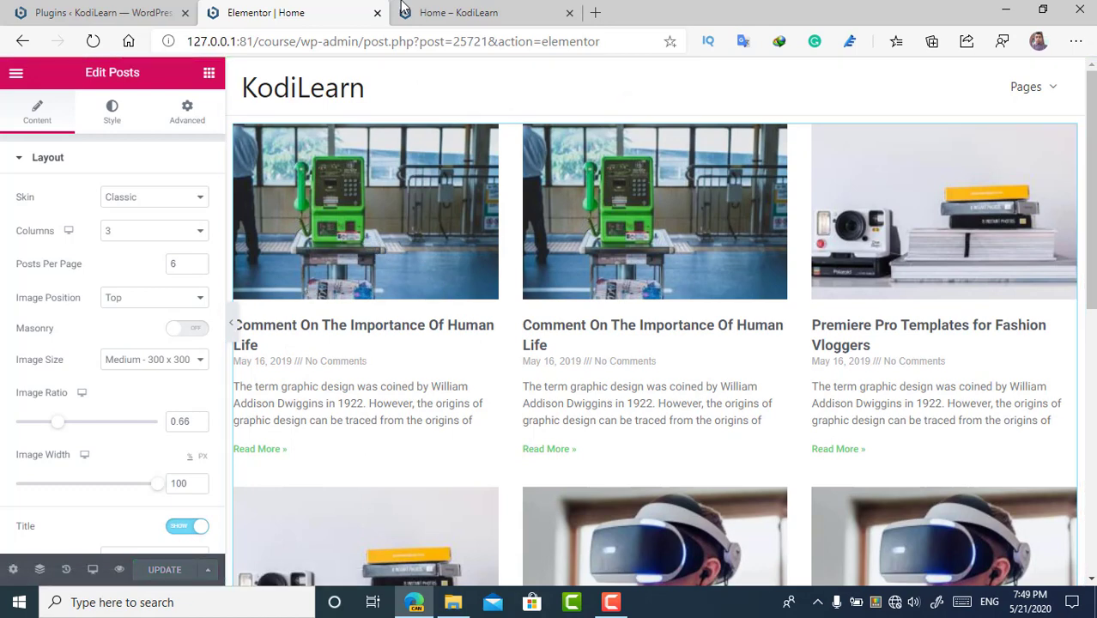
Step: Reload the live Home page to check the posts grid, and view the first post's page before going back
{"action": "left_click", "coordinate": [429, 12]}
{"action": "left_click", "coordinate": [94, 41]}
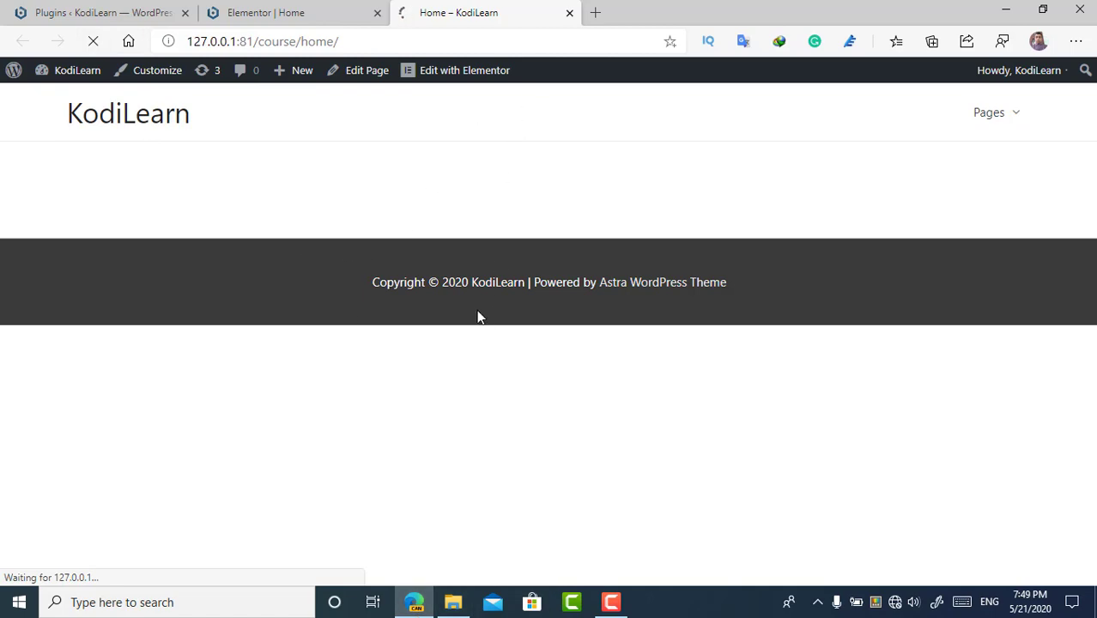
{"action": "scroll", "coordinate": [481, 421], "scroll_direction": "down", "scroll_amount": 5}
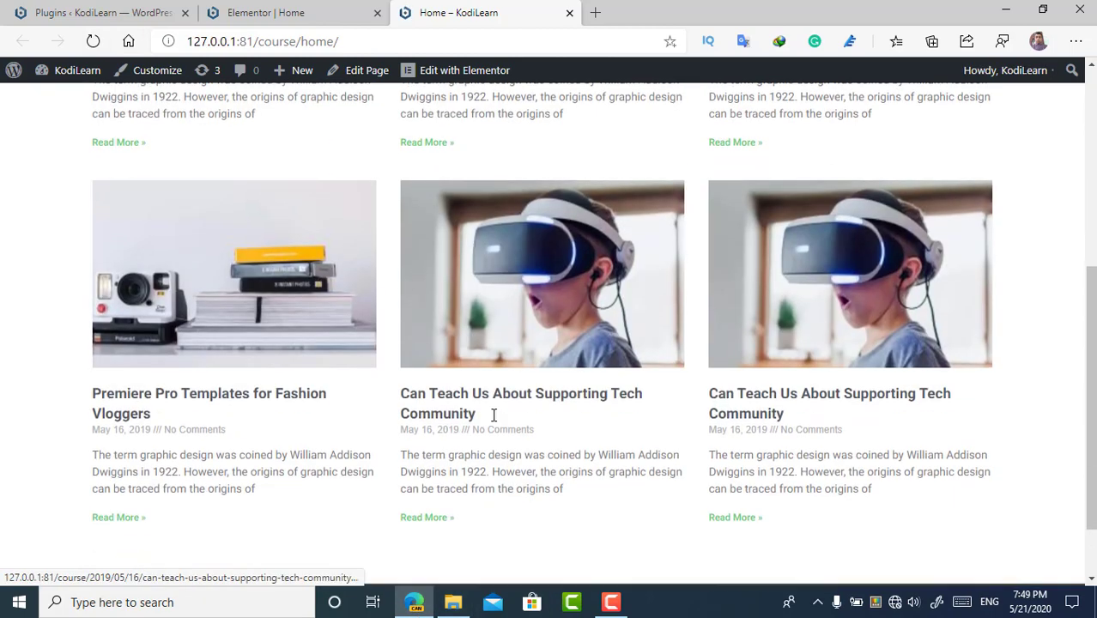
{"action": "scroll", "coordinate": [680, 289], "scroll_direction": "up", "scroll_amount": 5}
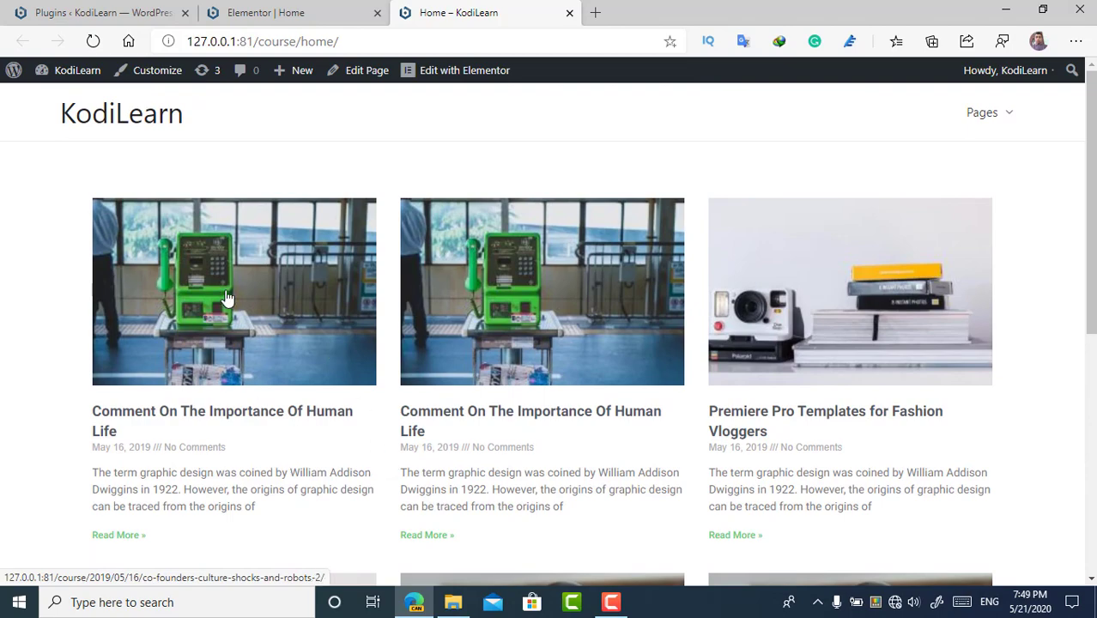
{"action": "scroll", "coordinate": [221, 351], "scroll_direction": "down", "scroll_amount": 2}
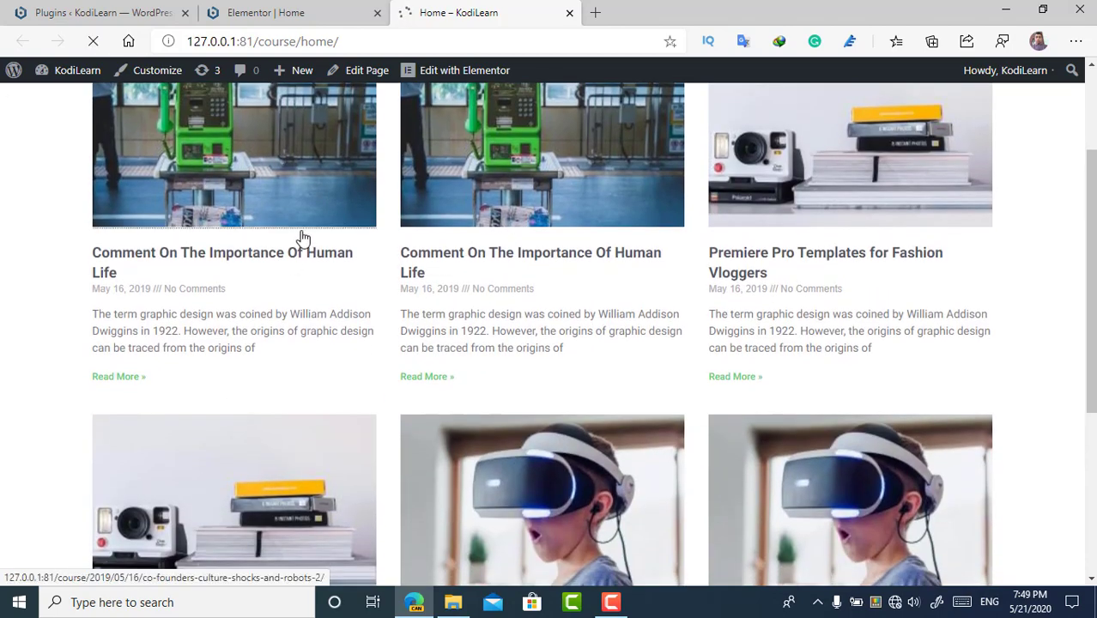
{"action": "scroll", "coordinate": [178, 362], "scroll_direction": "down", "scroll_amount": 15}
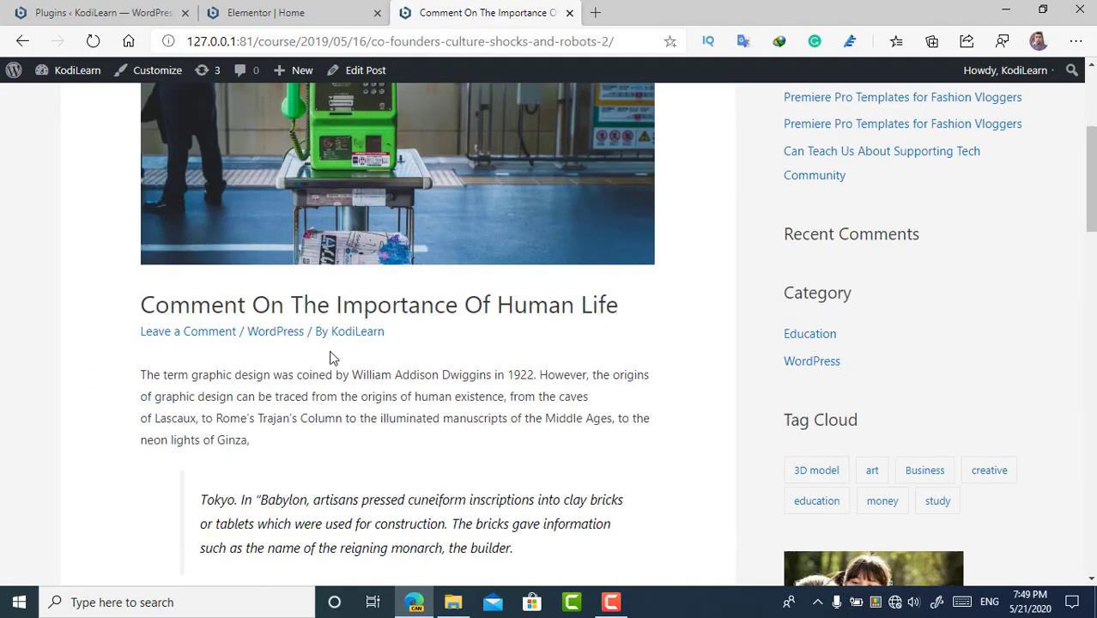
{"action": "scroll", "coordinate": [178, 357], "scroll_direction": "down", "scroll_amount": 5}
{"action": "scroll", "coordinate": [294, 353], "scroll_direction": "up", "scroll_amount": 20}
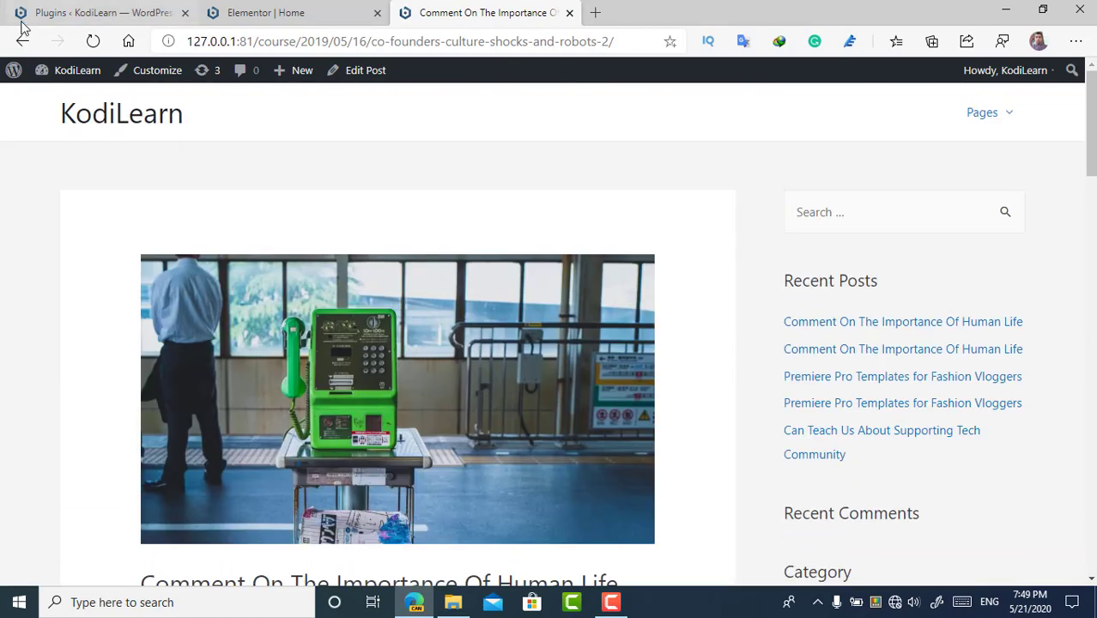
{"action": "left_click", "coordinate": [22, 42]}
Step: Return to the Elementor editor and add a single-column section below the posts grid
{"action": "left_click", "coordinate": [266, 12]}
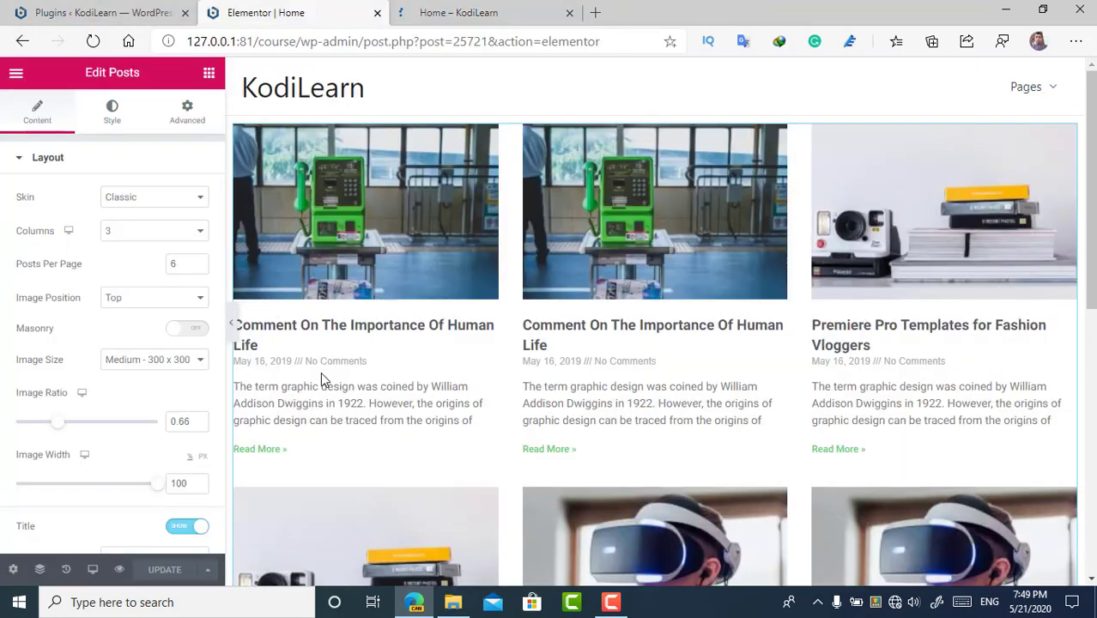
{"action": "scroll", "coordinate": [397, 400], "scroll_direction": "down", "scroll_amount": 4}
{"action": "scroll", "coordinate": [397, 400], "scroll_direction": "down", "scroll_amount": 5}
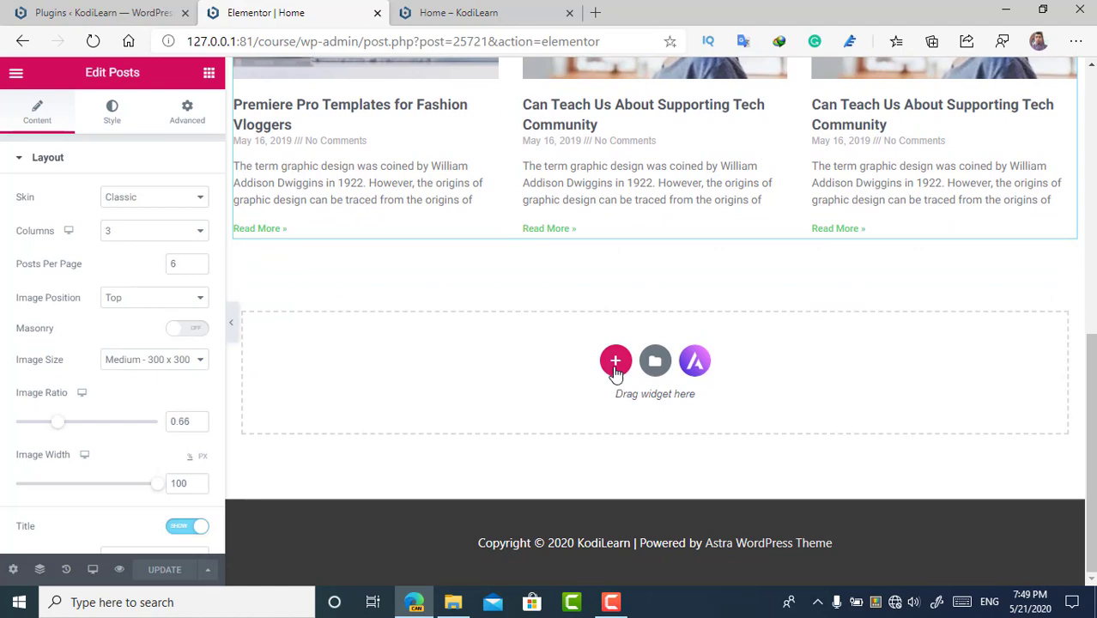
{"action": "left_click", "coordinate": [619, 374]}
{"action": "left_click", "coordinate": [403, 415]}
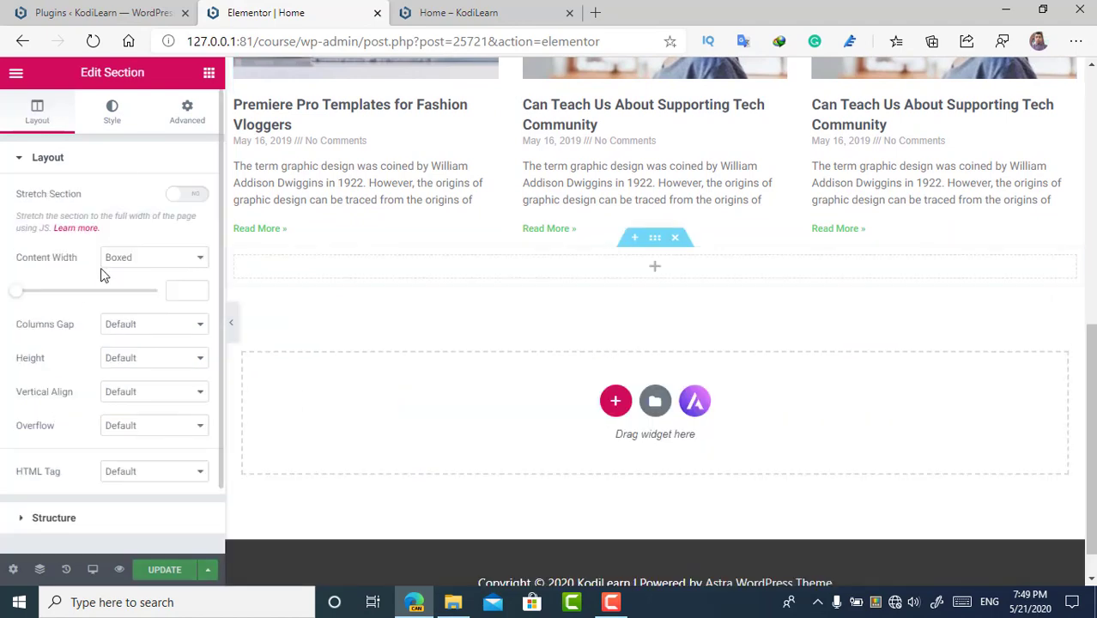
{"action": "scroll", "coordinate": [96, 349], "scroll_direction": "down", "scroll_amount": 1}
{"action": "scroll", "coordinate": [55, 142], "scroll_direction": "up", "scroll_amount": 1}
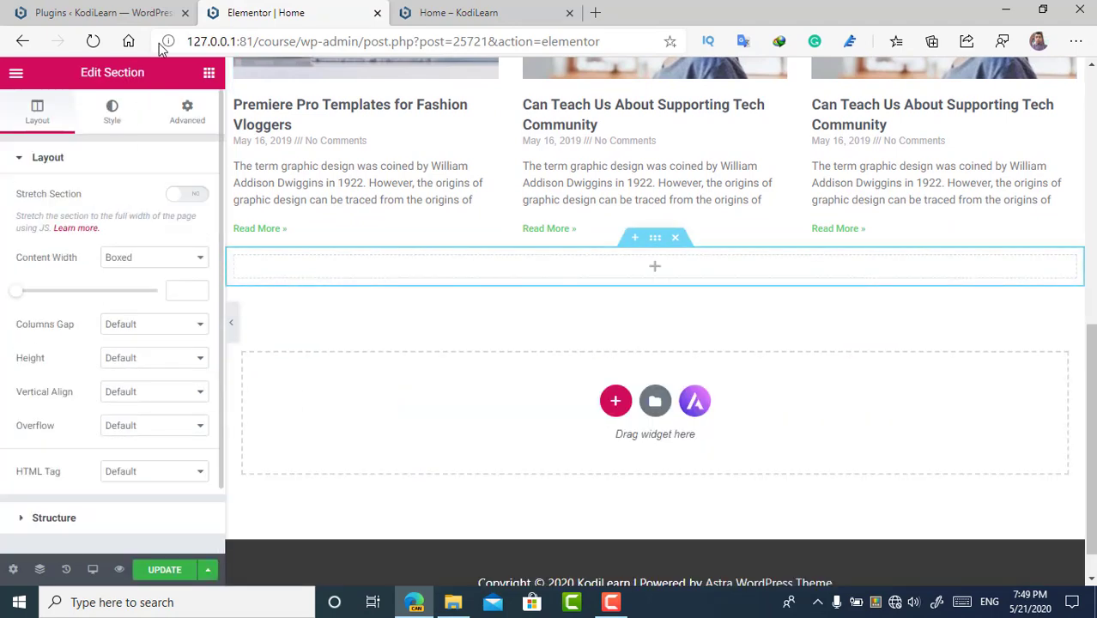
Step: Place the Portfolio widget in the new section and examine its item grid
{"action": "left_click", "coordinate": [208, 74]}
{"action": "scroll", "coordinate": [91, 333], "scroll_direction": "down", "scroll_amount": 1}
{"action": "scroll", "coordinate": [138, 317], "scroll_direction": "up", "scroll_amount": 5}
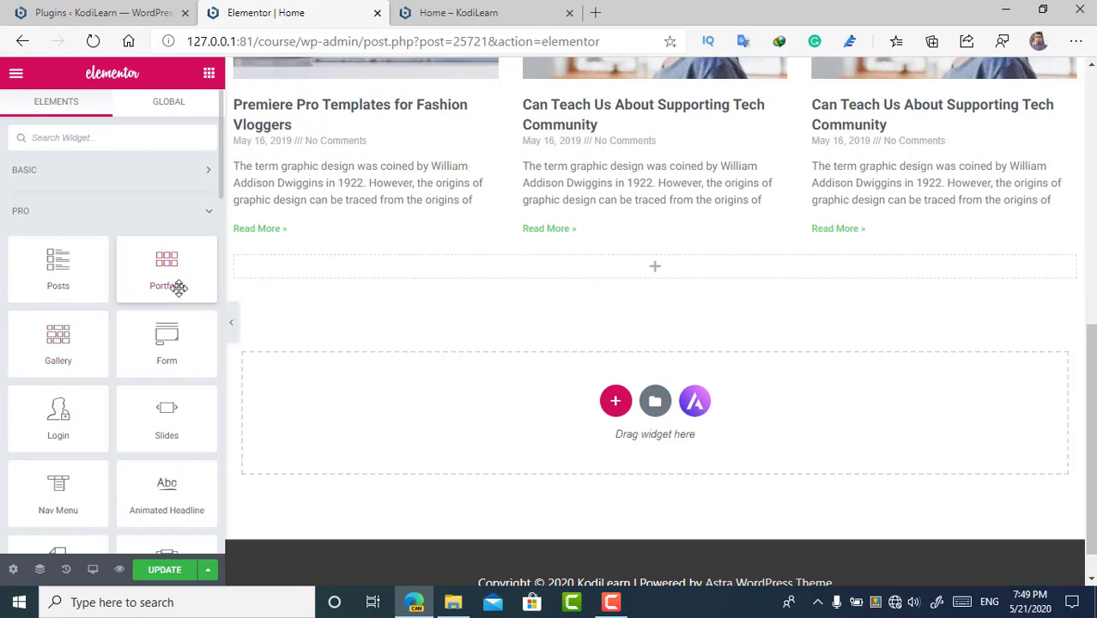
{"action": "left_click_drag", "start_coordinate": [420, 392], "coordinate": [573, 273]}
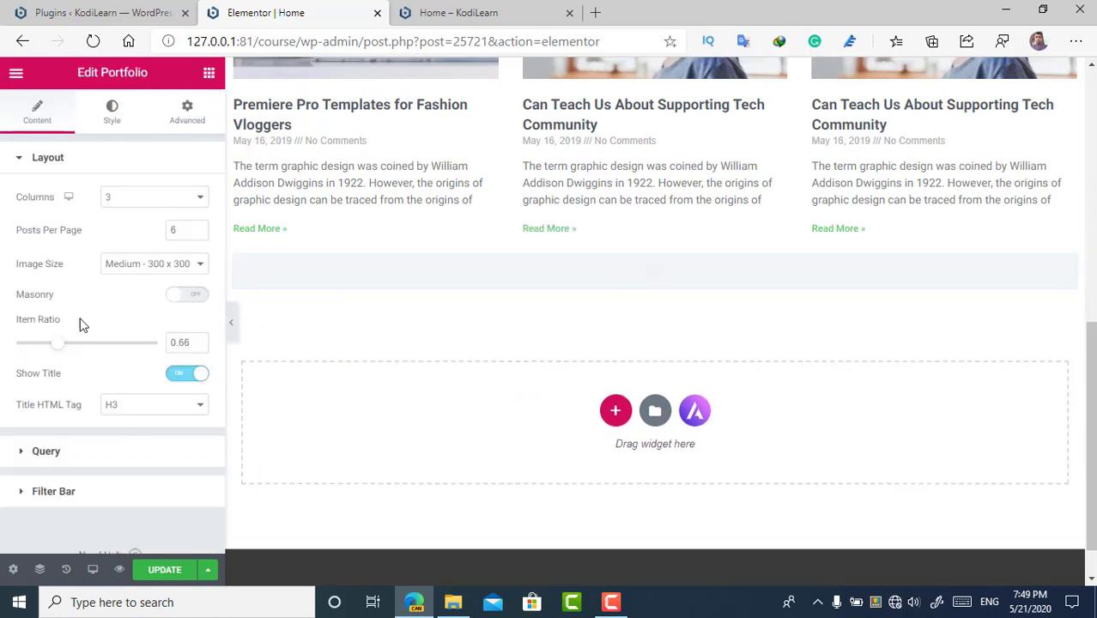
{"action": "scroll", "coordinate": [507, 399], "scroll_direction": "down", "scroll_amount": 2}
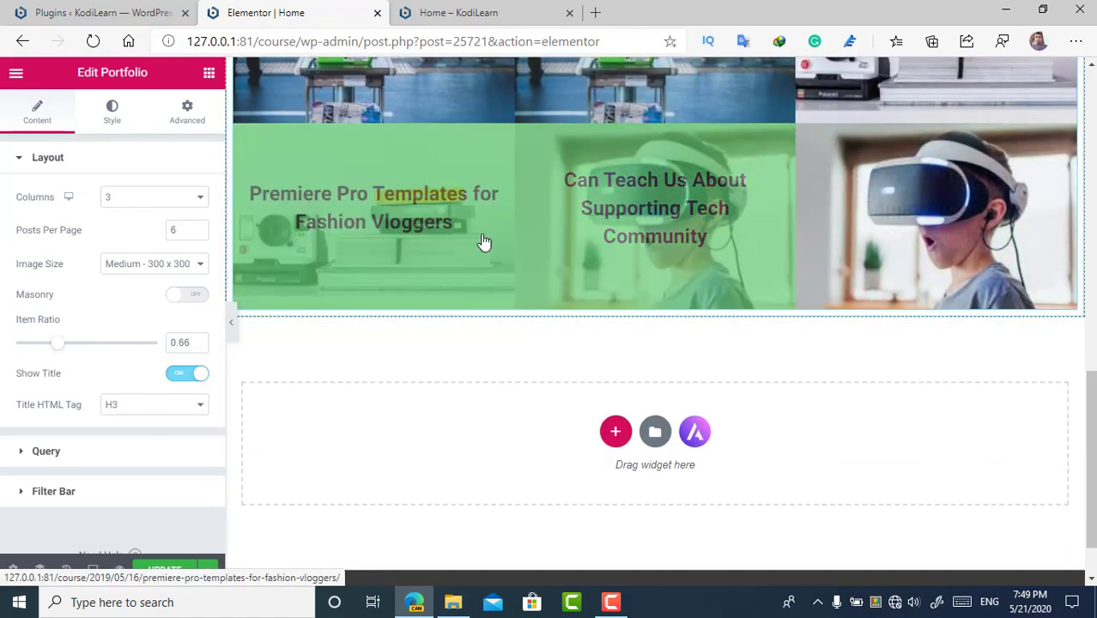
{"action": "scroll", "coordinate": [384, 223], "scroll_direction": "up", "scroll_amount": 2}
{"action": "scroll", "coordinate": [534, 367], "scroll_direction": "up", "scroll_amount": 3}
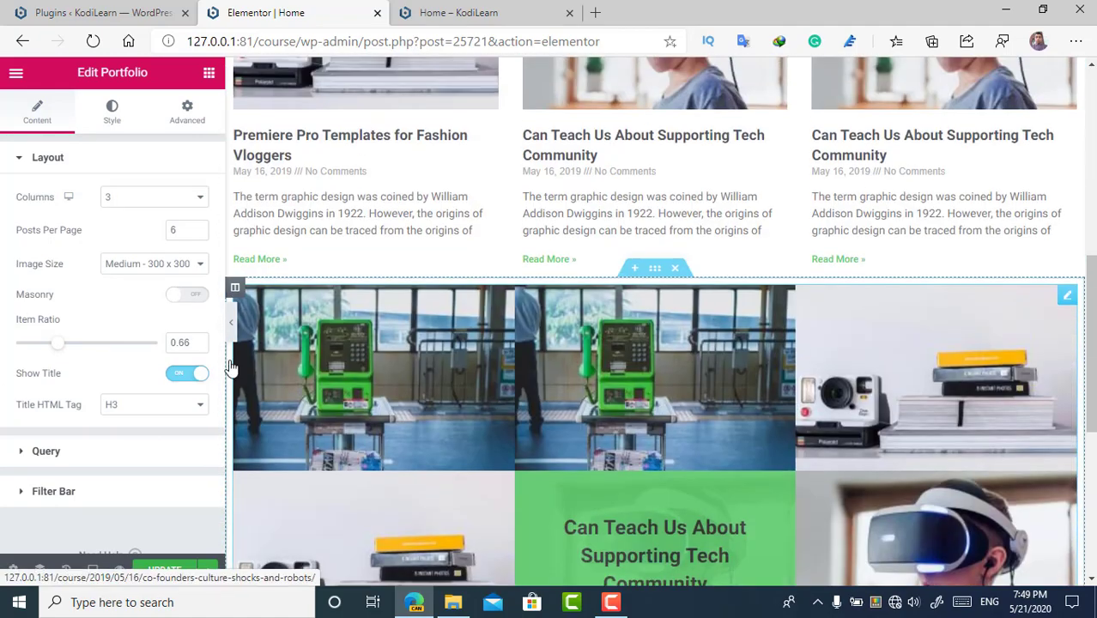
Step: Set the Portfolio widget's item overlay background color to orange #FF9216
{"action": "left_click", "coordinate": [112, 109]}
{"action": "scroll", "coordinate": [655, 378], "scroll_direction": "down", "scroll_amount": 2}
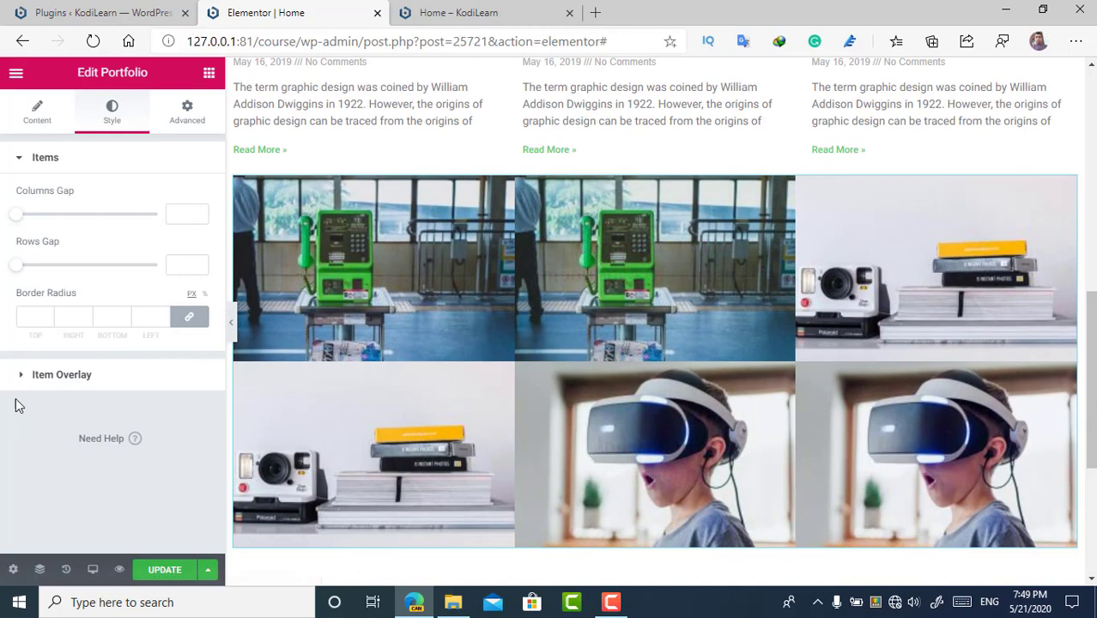
{"action": "left_click", "coordinate": [83, 375]}
{"action": "scroll", "coordinate": [534, 326], "scroll_direction": "down", "scroll_amount": 2}
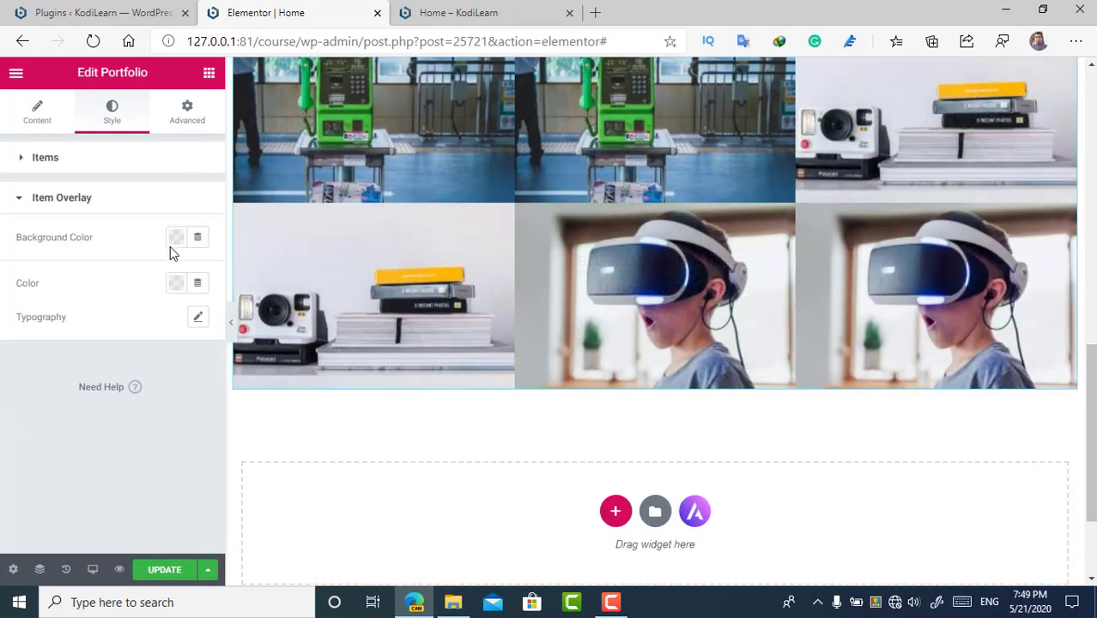
{"action": "left_click", "coordinate": [175, 237]}
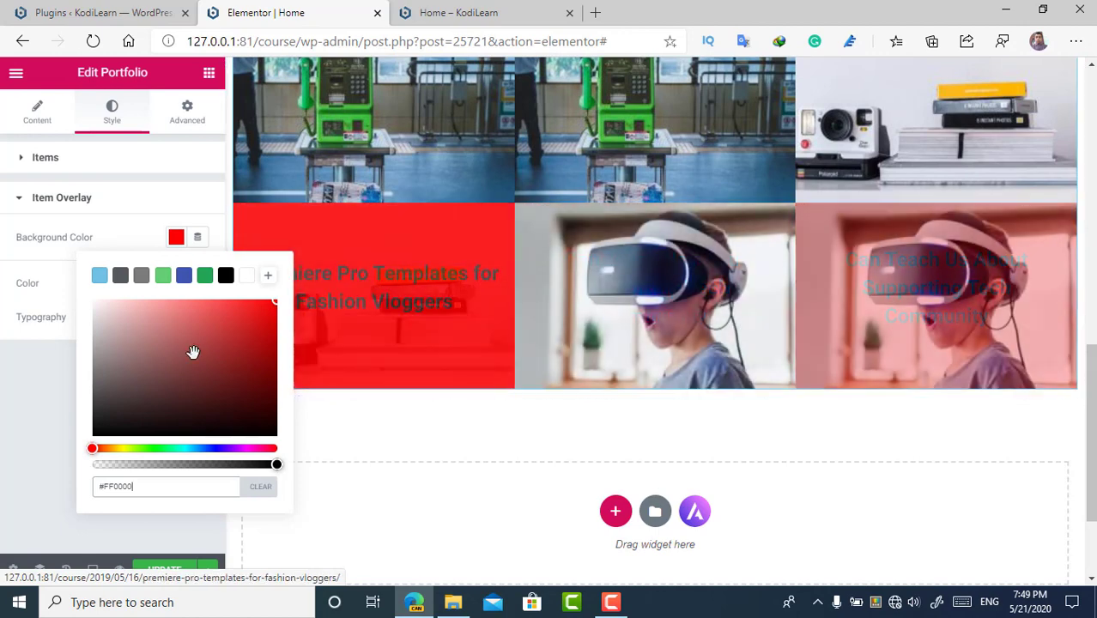
{"action": "left_click_drag", "start_coordinate": [95, 448], "coordinate": [106, 449]}
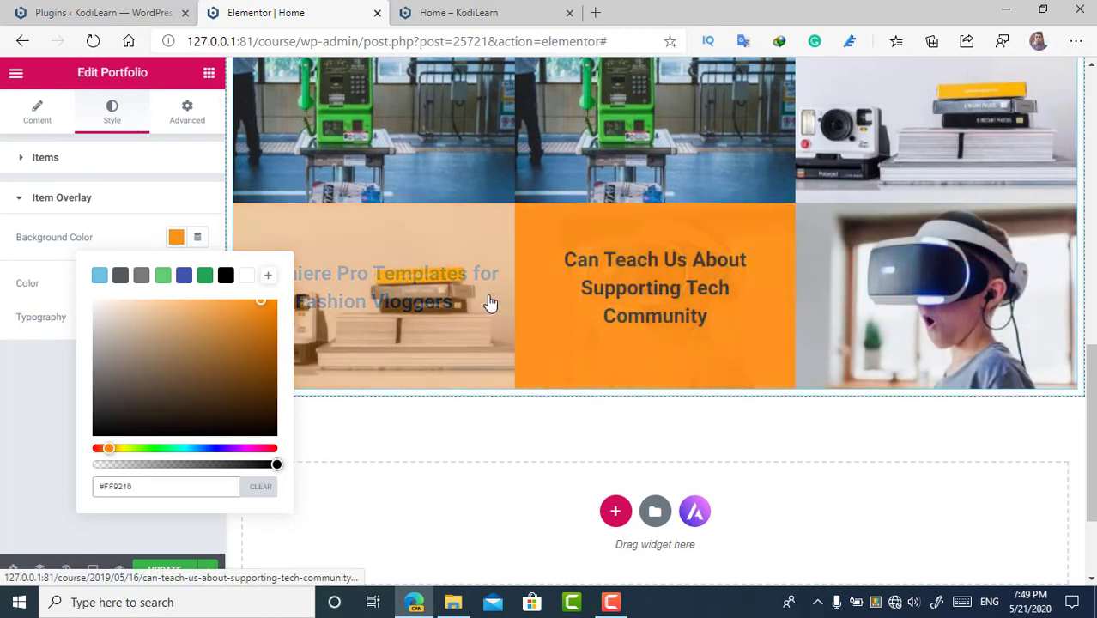
{"action": "left_click", "coordinate": [7, 360]}
Step: Set the portfolio overlay's text color to slightly transparent white, #FFFFFFCF
{"action": "left_click", "coordinate": [175, 282]}
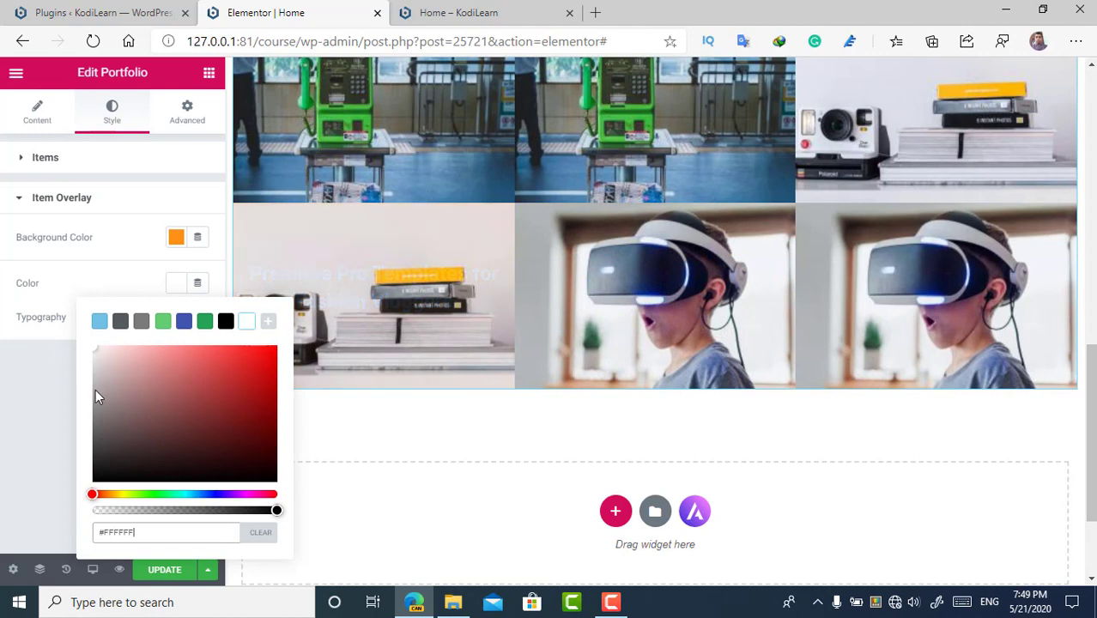
{"action": "left_click_drag", "start_coordinate": [201, 506], "coordinate": [241, 511]}
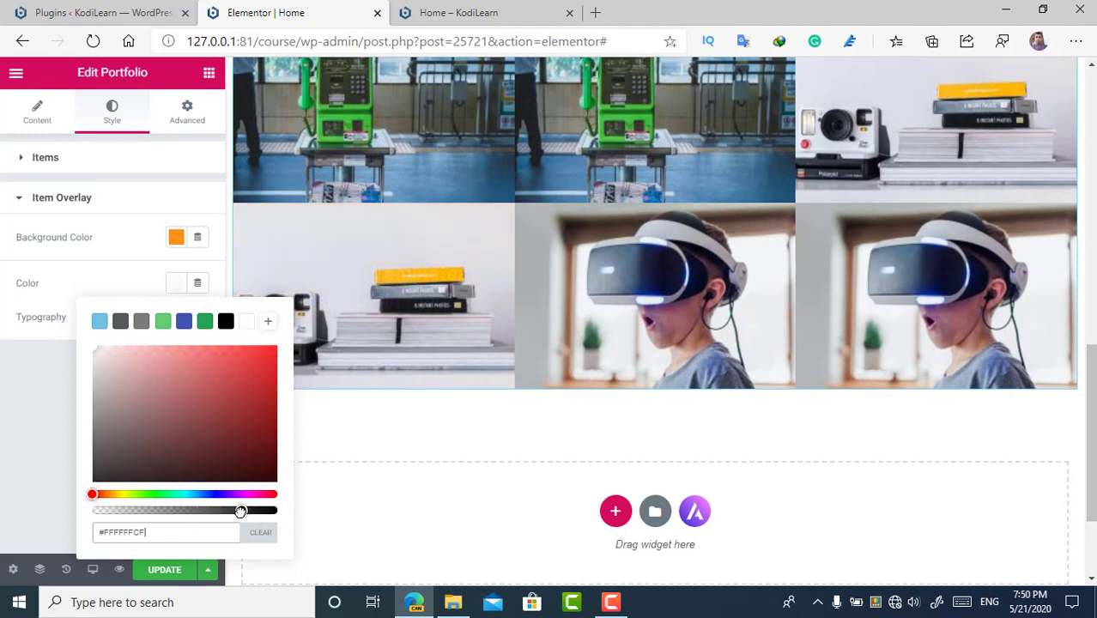
{"action": "left_click", "coordinate": [52, 343]}
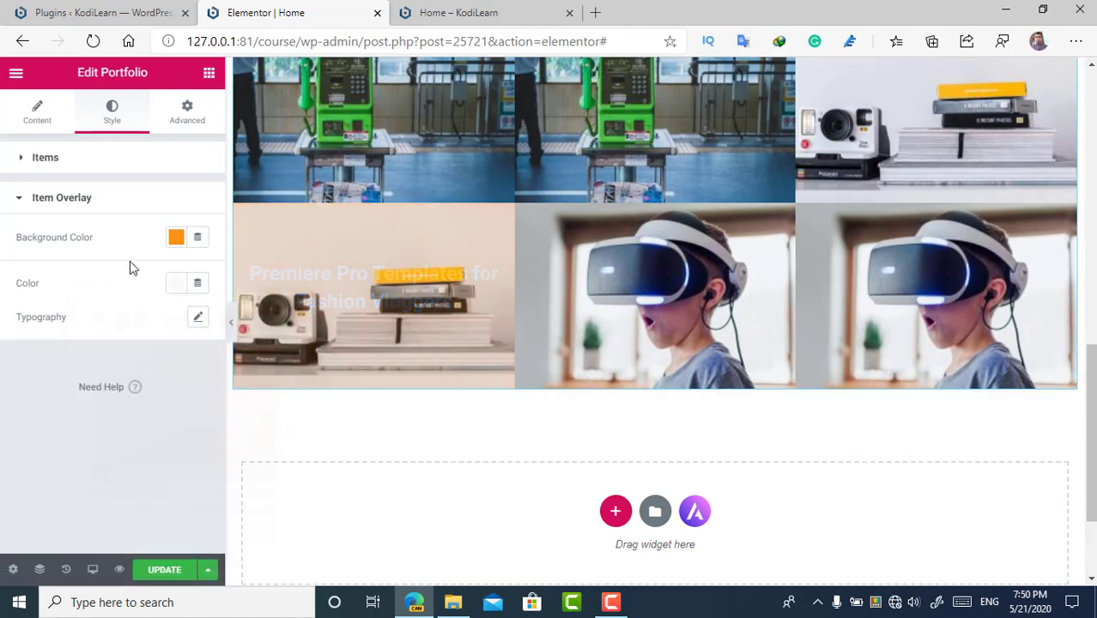
Step: Make the orange overlay background partly transparent at #FF9216D4 and check the effect on the portfolio items
{"action": "left_click", "coordinate": [175, 240]}
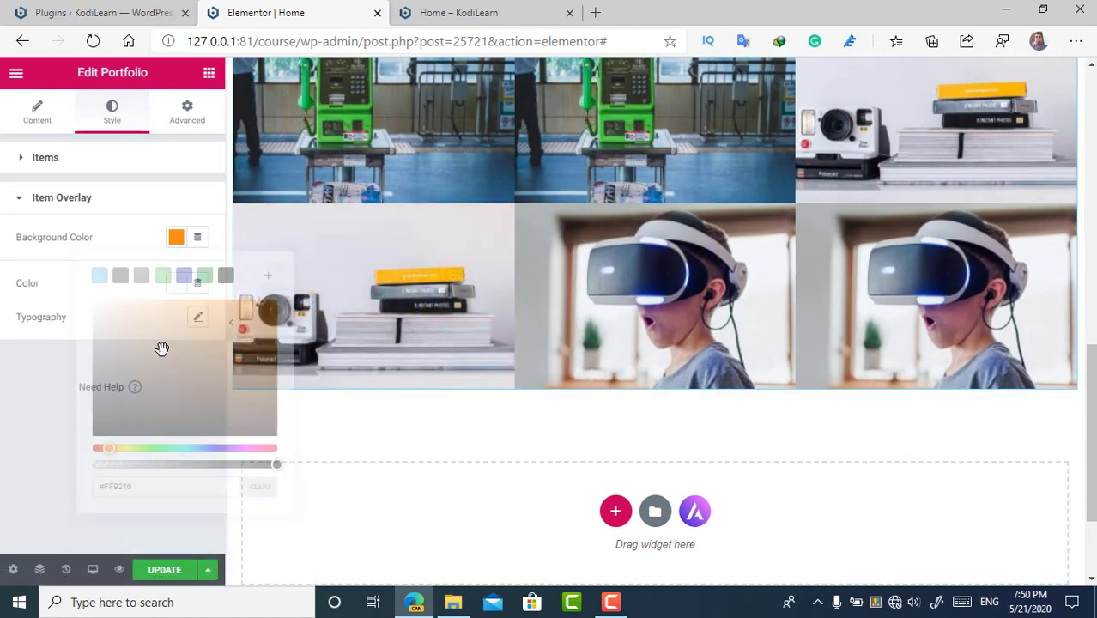
{"action": "left_click", "coordinate": [219, 464]}
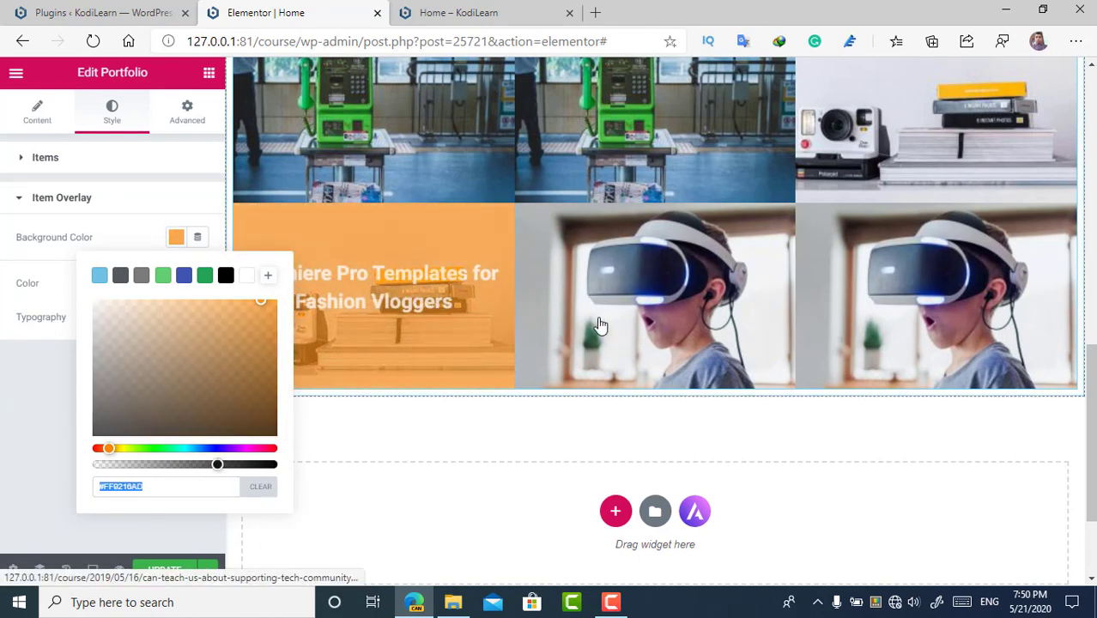
{"action": "left_click", "coordinate": [244, 462]}
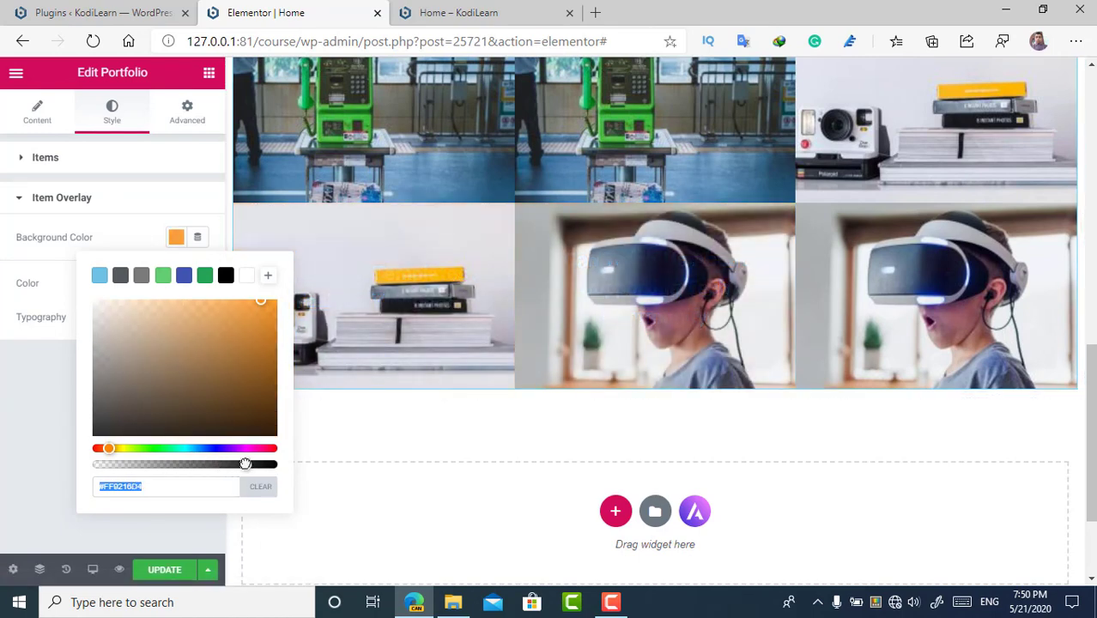
{"action": "left_click", "coordinate": [387, 402]}
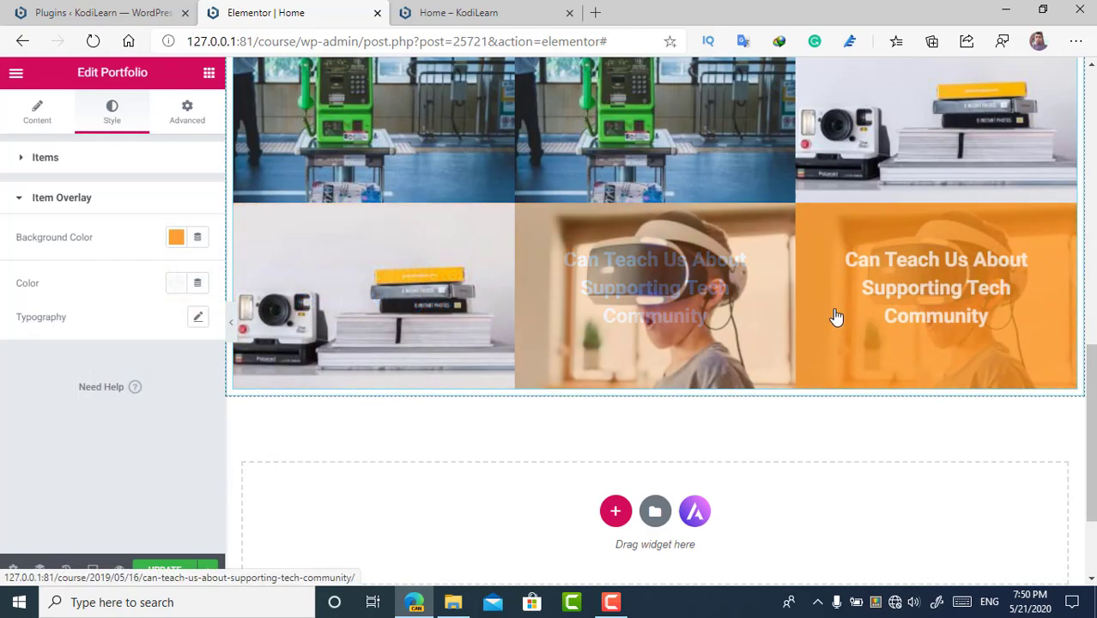
{"action": "scroll", "coordinate": [447, 335], "scroll_direction": "up", "scroll_amount": 3}
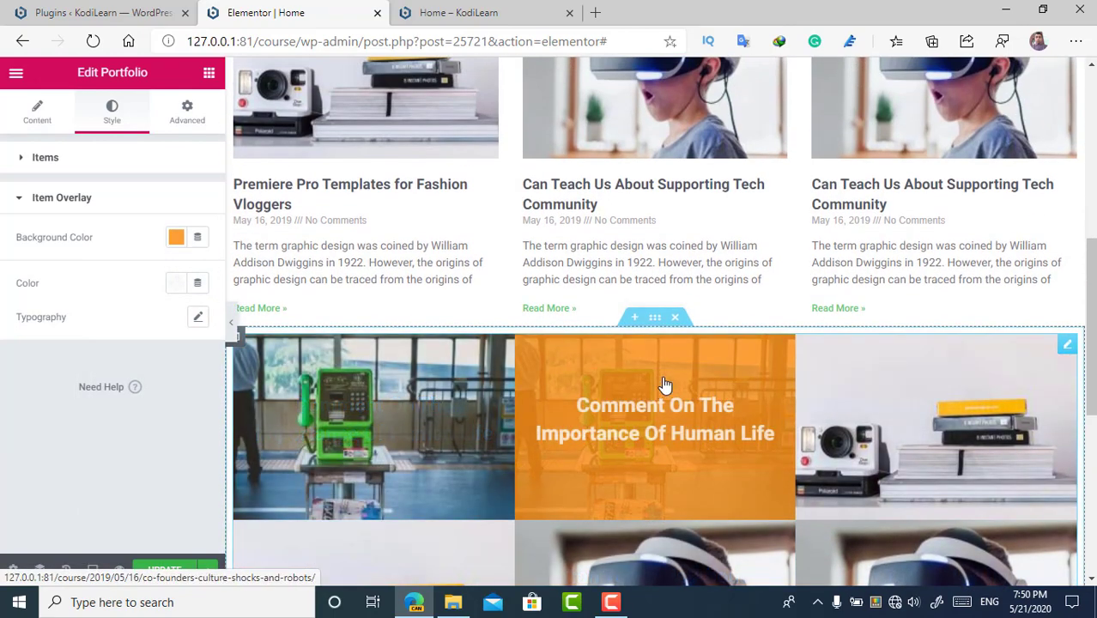
Step: Look through the Portfolio widget's content settings, including the column choices and query options
{"action": "left_click", "coordinate": [37, 112]}
{"action": "left_click", "coordinate": [143, 199]}
{"action": "left_click", "coordinate": [3, 206]}
{"action": "left_click", "coordinate": [91, 463]}
{"action": "left_click", "coordinate": [86, 157]}
{"action": "scroll", "coordinate": [534, 399], "scroll_direction": "down", "scroll_amount": 5}
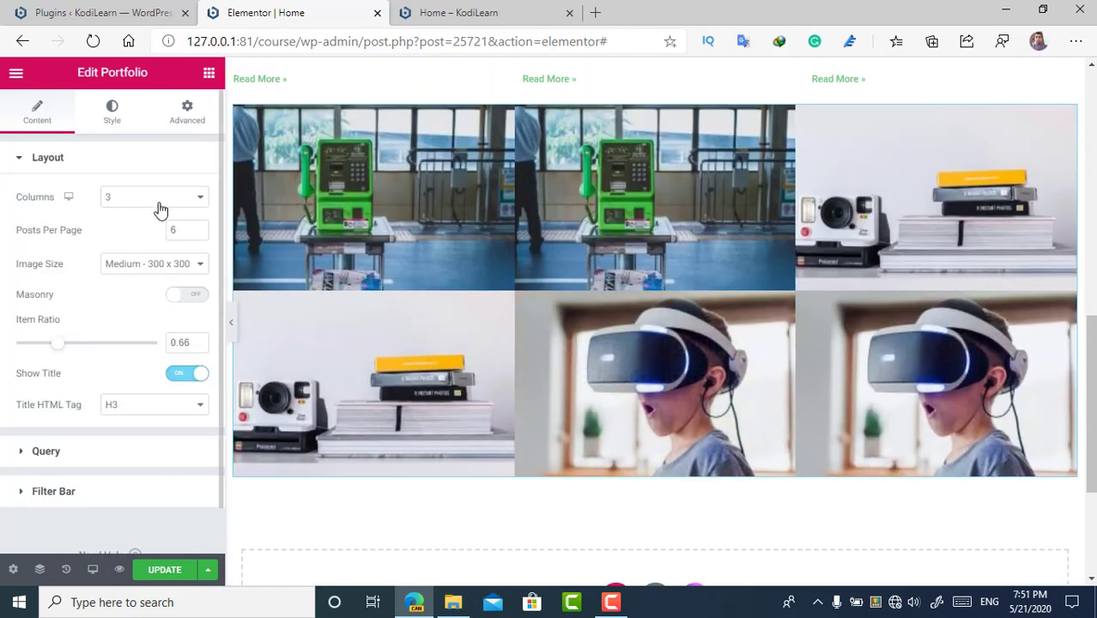
Step: Try six columns for the portfolio grid and set it back to three
{"action": "left_click", "coordinate": [154, 199]}
{"action": "left_click", "coordinate": [120, 269]}
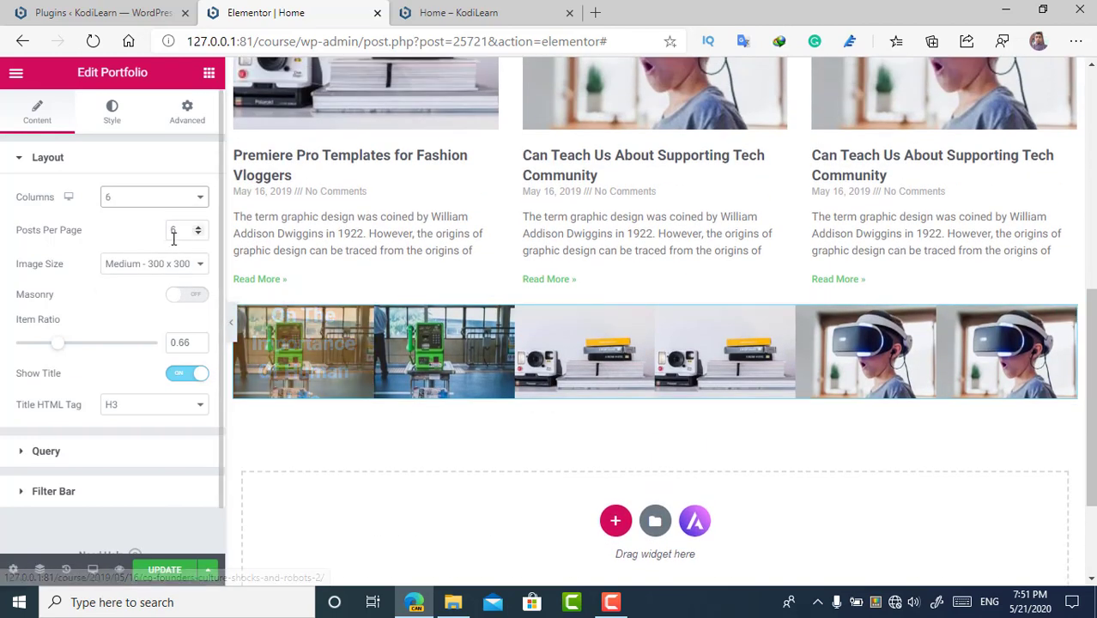
{"action": "left_click", "coordinate": [170, 226]}
{"action": "left_click", "coordinate": [147, 200]}
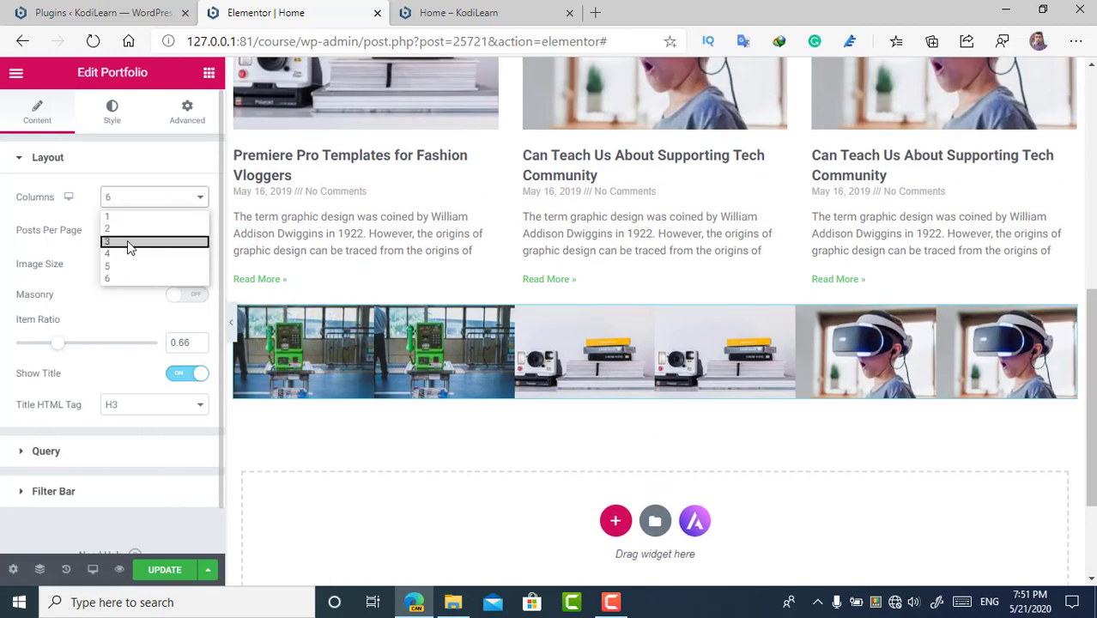
{"action": "left_click", "coordinate": [129, 243]}
Step: Set the portfolio's image size to Large - 1024 x 1024
{"action": "left_click", "coordinate": [157, 264]}
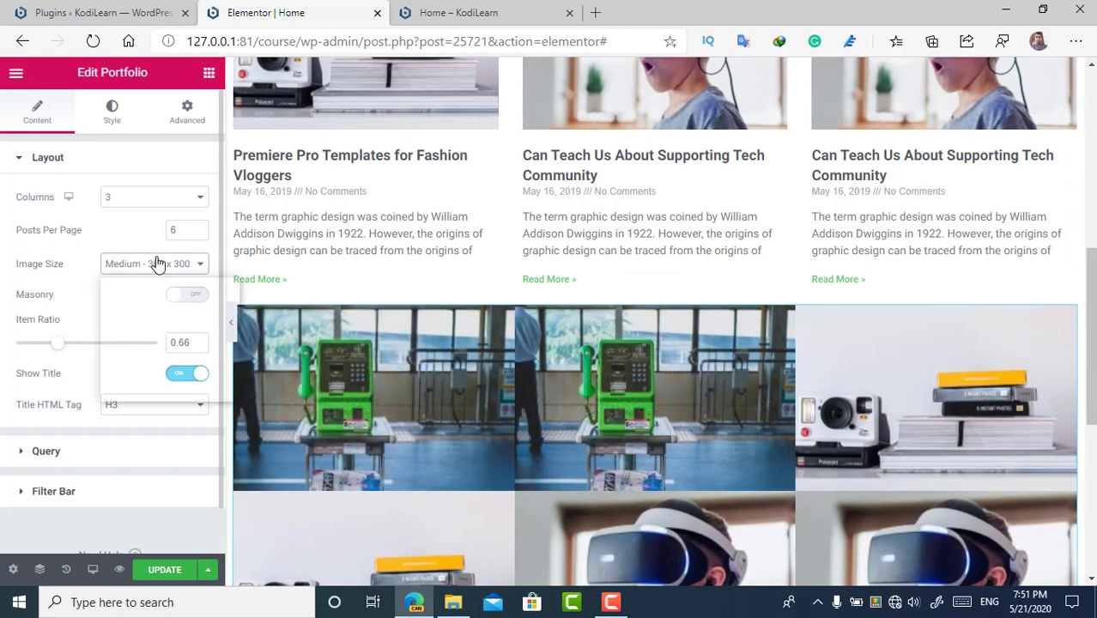
{"action": "left_click", "coordinate": [129, 316]}
{"action": "scroll", "coordinate": [854, 404], "scroll_direction": "down", "scroll_amount": 2}
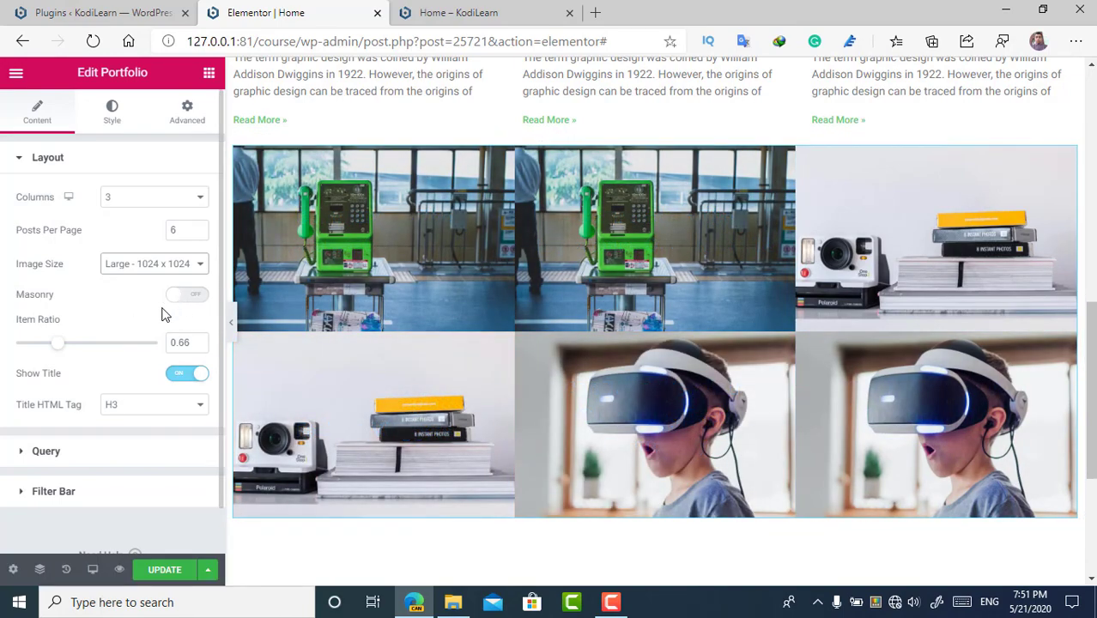
Step: Try the Masonry layout on the portfolio grid and switch it off again
{"action": "left_click", "coordinate": [157, 266]}
{"action": "left_click", "coordinate": [125, 272]}
{"action": "left_click", "coordinate": [184, 297]}
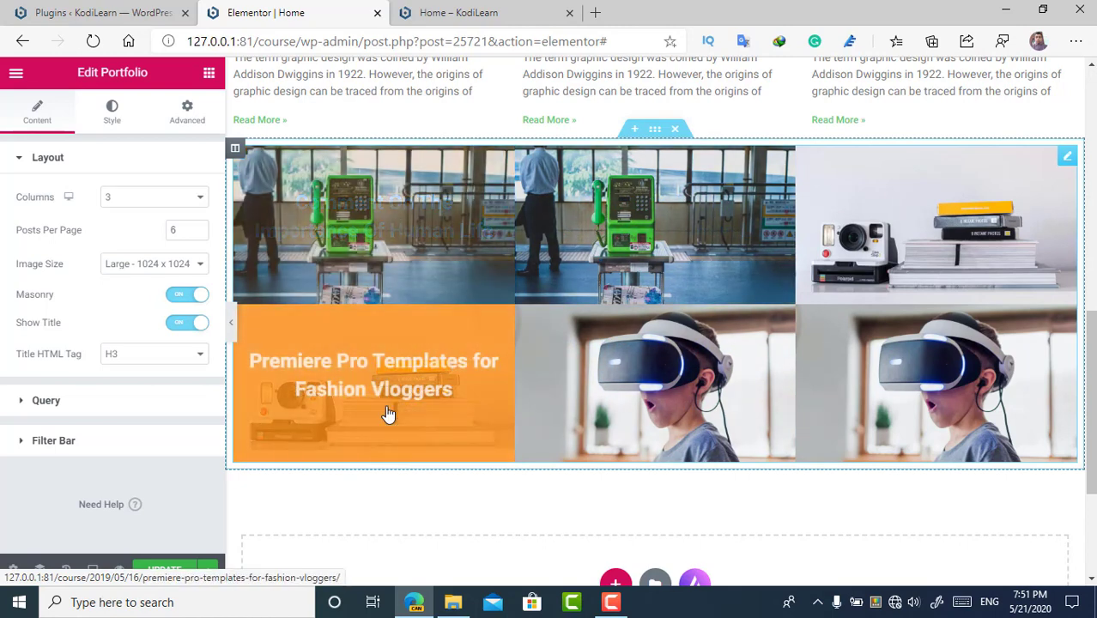
{"action": "left_click", "coordinate": [198, 296]}
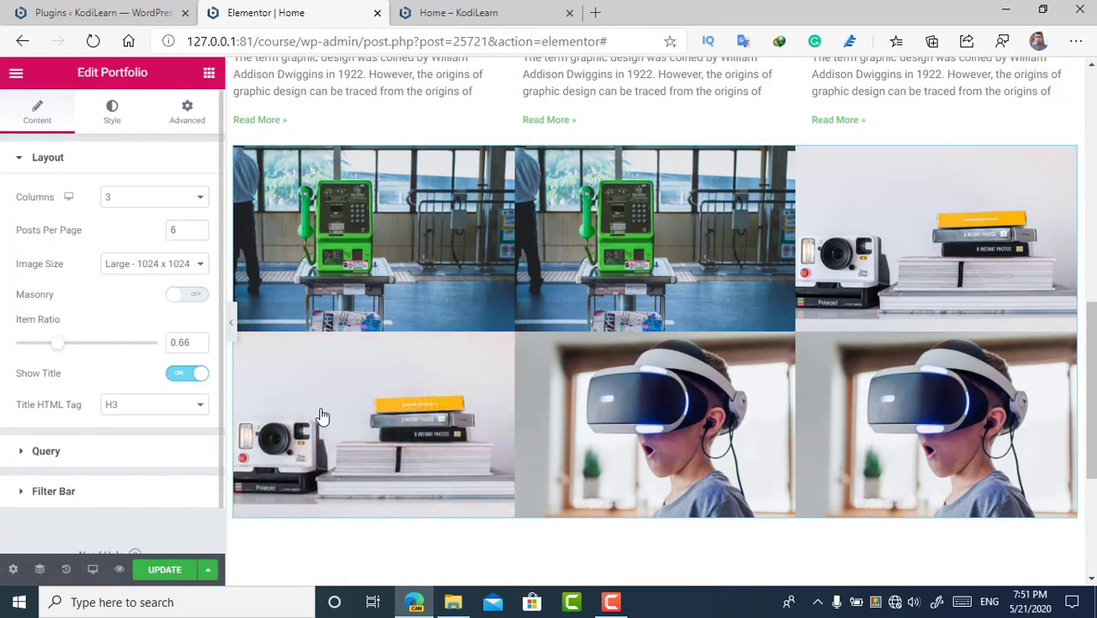
Step: Switch off the title display for the portfolio items and switch it back on
{"action": "left_click", "coordinate": [187, 373]}
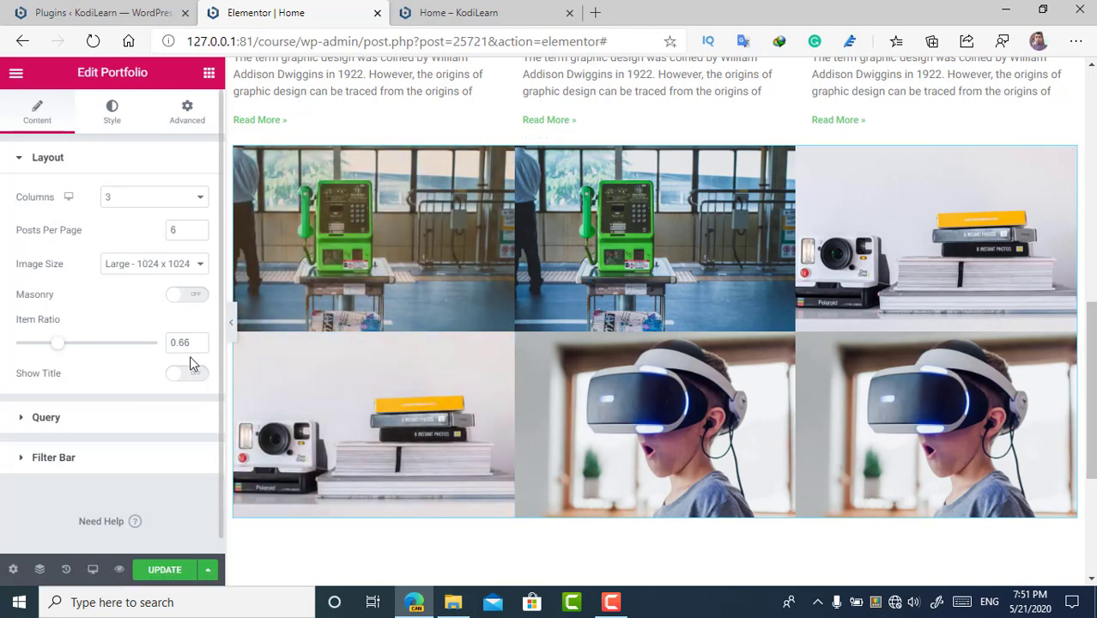
{"action": "left_click", "coordinate": [187, 374]}
Step: Look through the portfolio's Query settings, including the available source options
{"action": "left_click", "coordinate": [31, 453]}
{"action": "scroll", "coordinate": [158, 286], "scroll_direction": "down", "scroll_amount": 2}
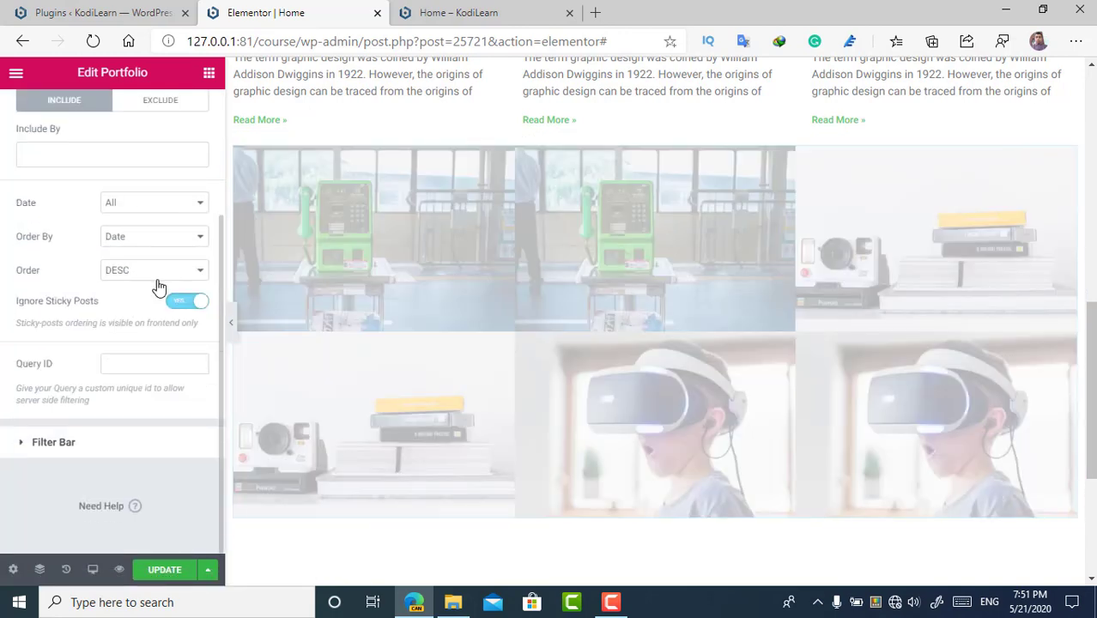
{"action": "scroll", "coordinate": [127, 226], "scroll_direction": "up", "scroll_amount": 1}
{"action": "left_click", "coordinate": [138, 151]}
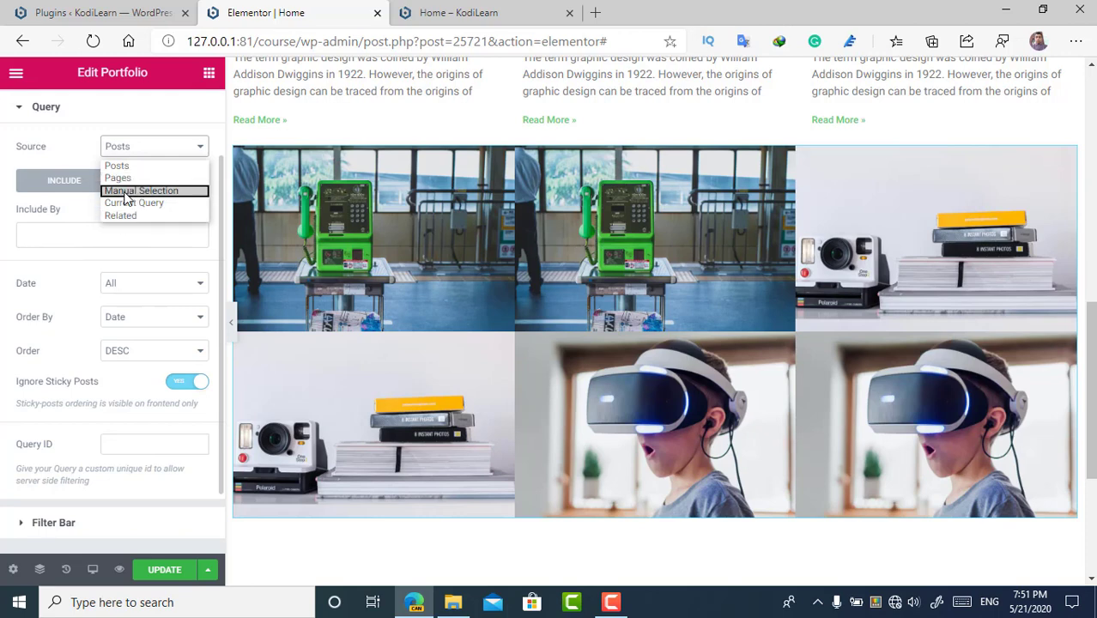
{"action": "left_click", "coordinate": [62, 110]}
{"action": "left_click", "coordinate": [62, 109]}
Step: Show the filter bar above the portfolio with Tags as its taxonomy and check it on the page
{"action": "left_click", "coordinate": [60, 245]}
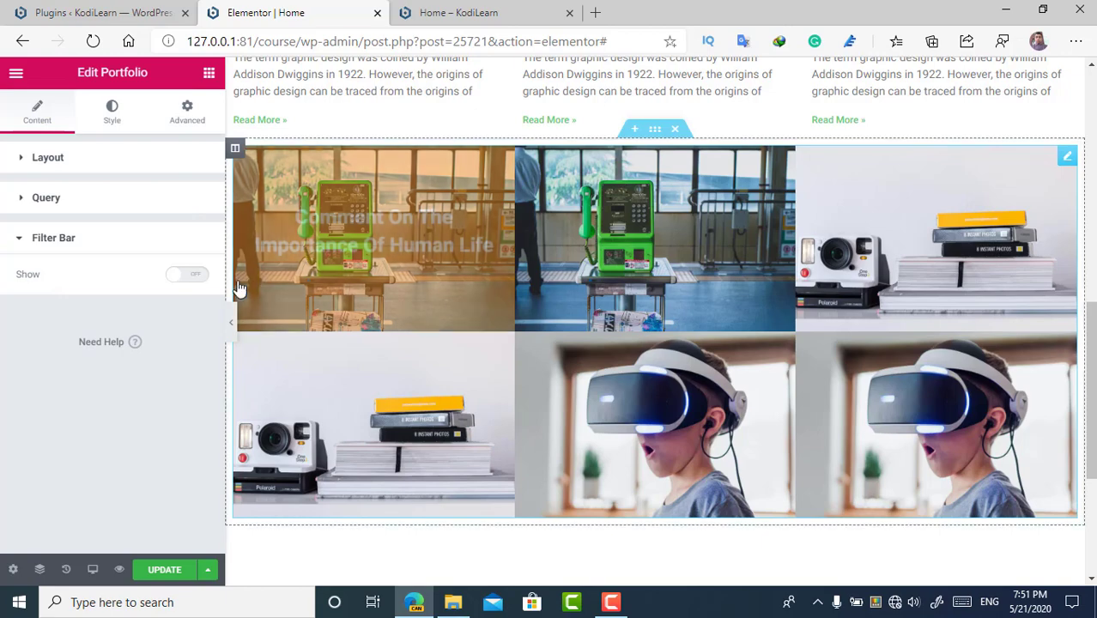
{"action": "left_click", "coordinate": [202, 276]}
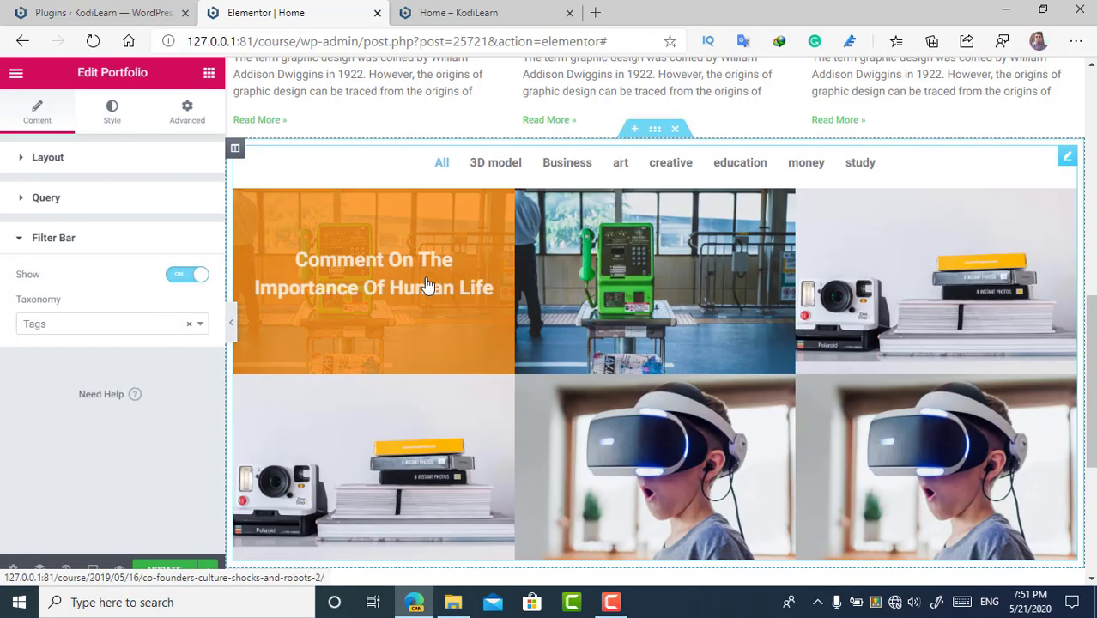
{"action": "left_click", "coordinate": [477, 162]}
{"action": "scroll", "coordinate": [571, 258], "scroll_direction": "down", "scroll_amount": 2}
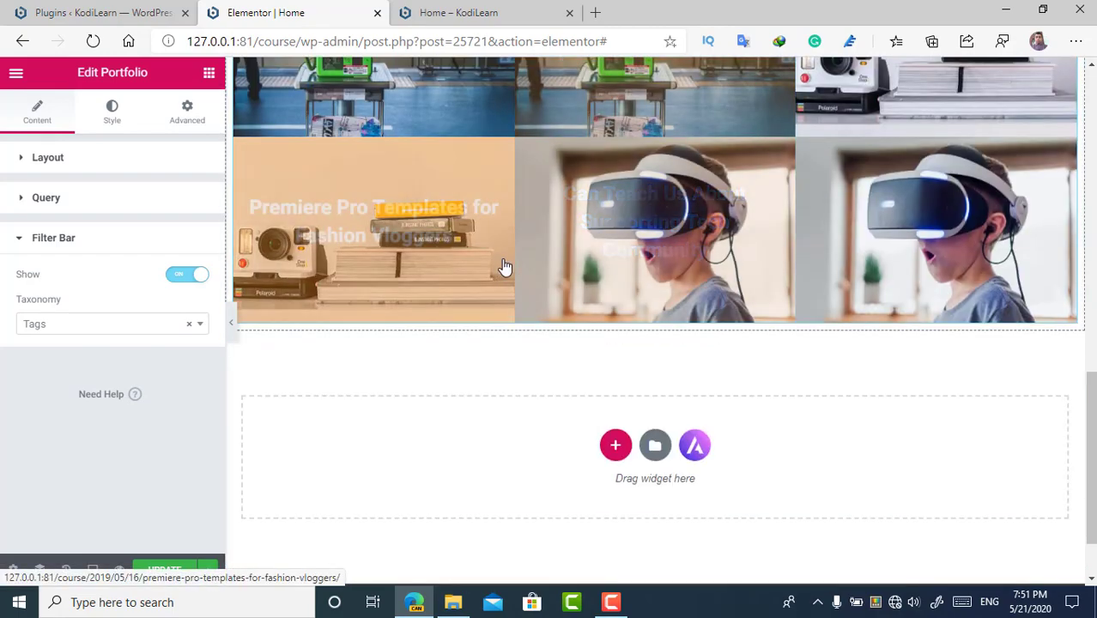
{"action": "scroll", "coordinate": [514, 266], "scroll_direction": "up", "scroll_amount": 3}
{"action": "scroll", "coordinate": [470, 308], "scroll_direction": "up", "scroll_amount": 1}
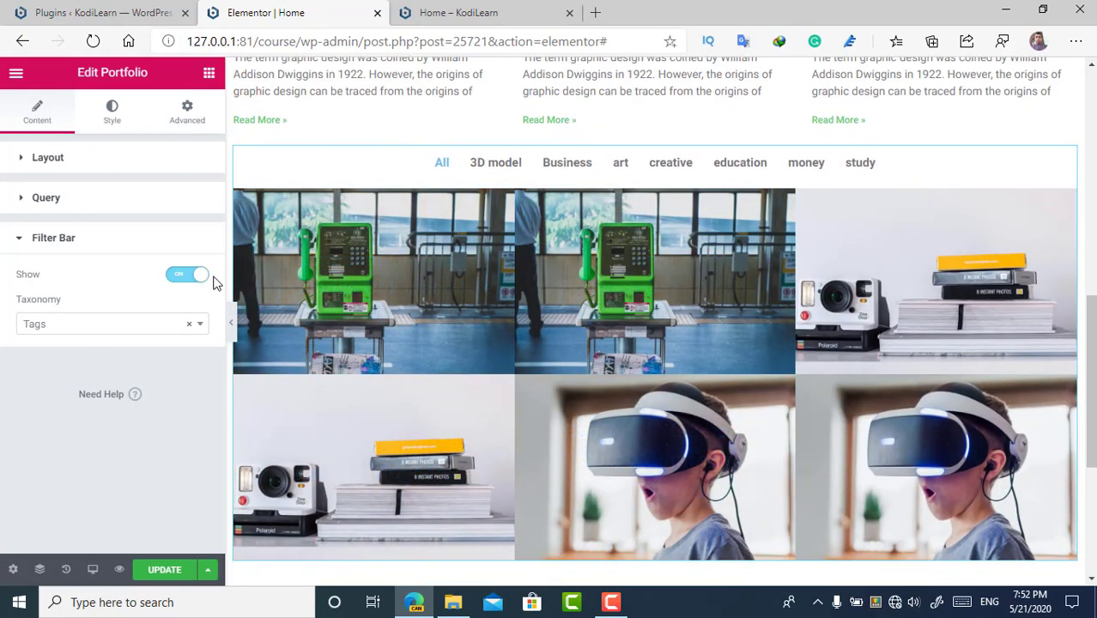
Step: Return to the widget list and bring up the empty section below the portfolio
{"action": "left_click", "coordinate": [209, 73]}
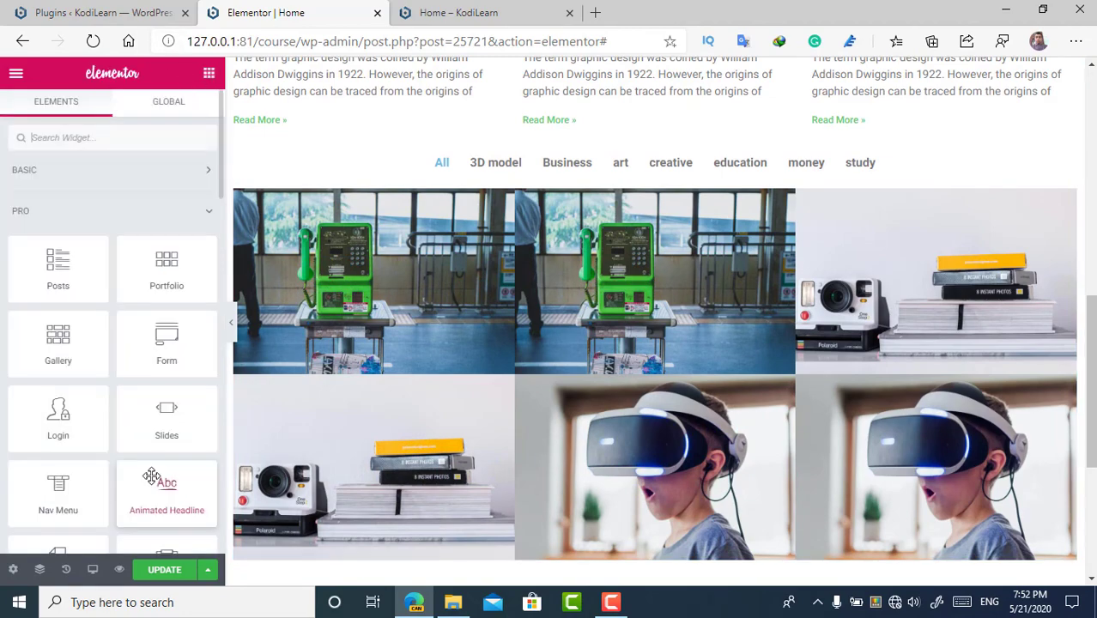
{"action": "scroll", "coordinate": [98, 417], "scroll_direction": "down", "scroll_amount": 2}
{"action": "scroll", "coordinate": [384, 313], "scroll_direction": "down", "scroll_amount": 3}
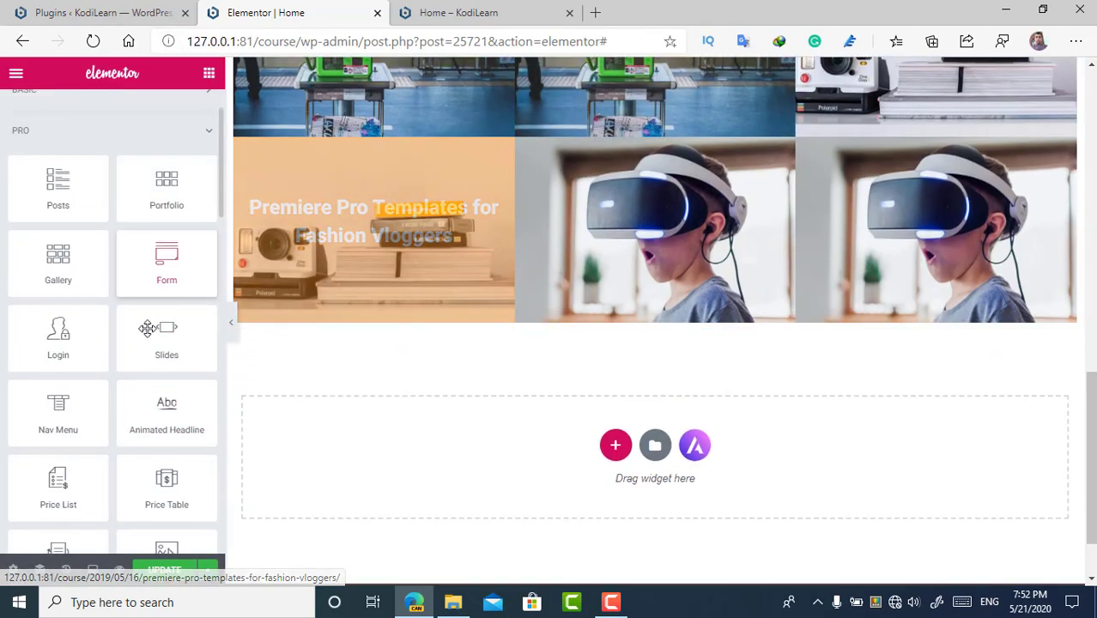
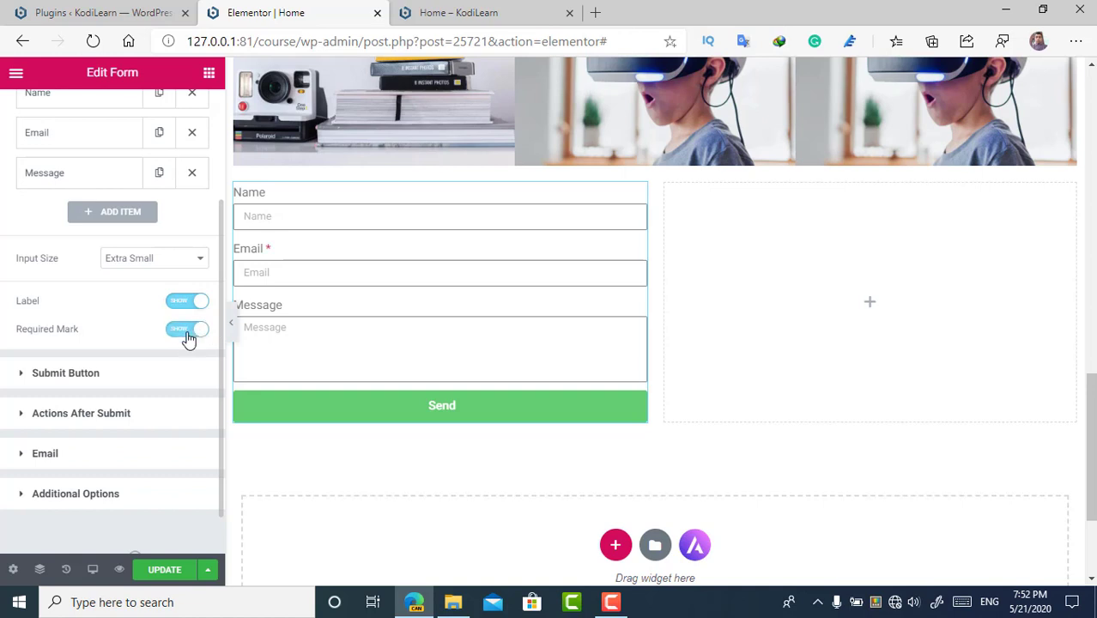
Step: Make the form's Message field required
{"action": "scroll", "coordinate": [141, 233], "scroll_direction": "up", "scroll_amount": 1}
{"action": "left_click", "coordinate": [85, 257]}
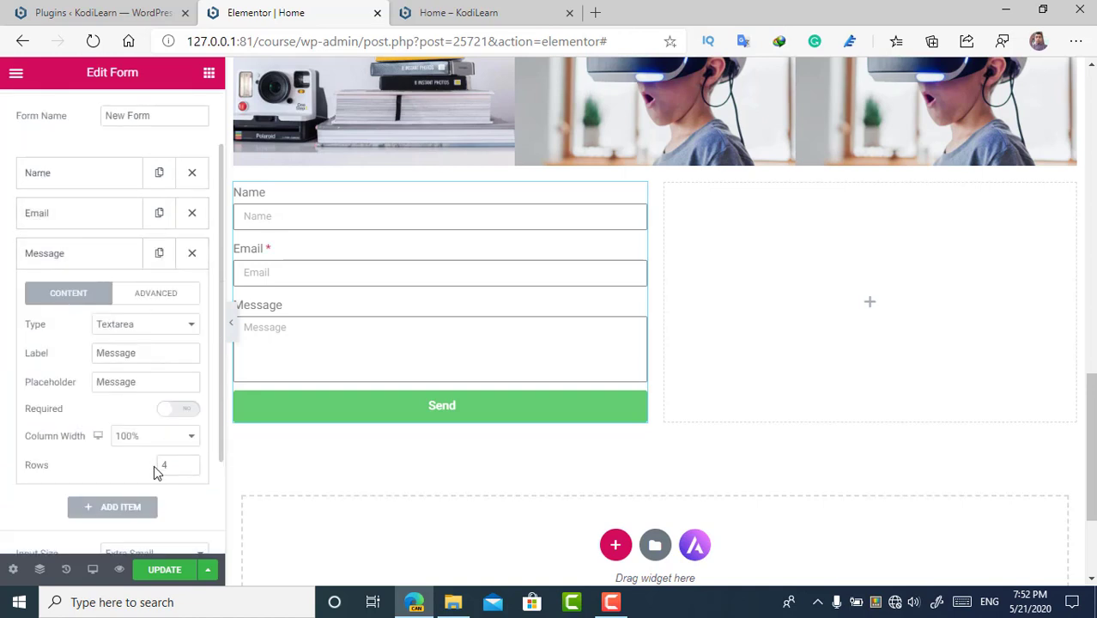
{"action": "left_click", "coordinate": [186, 411]}
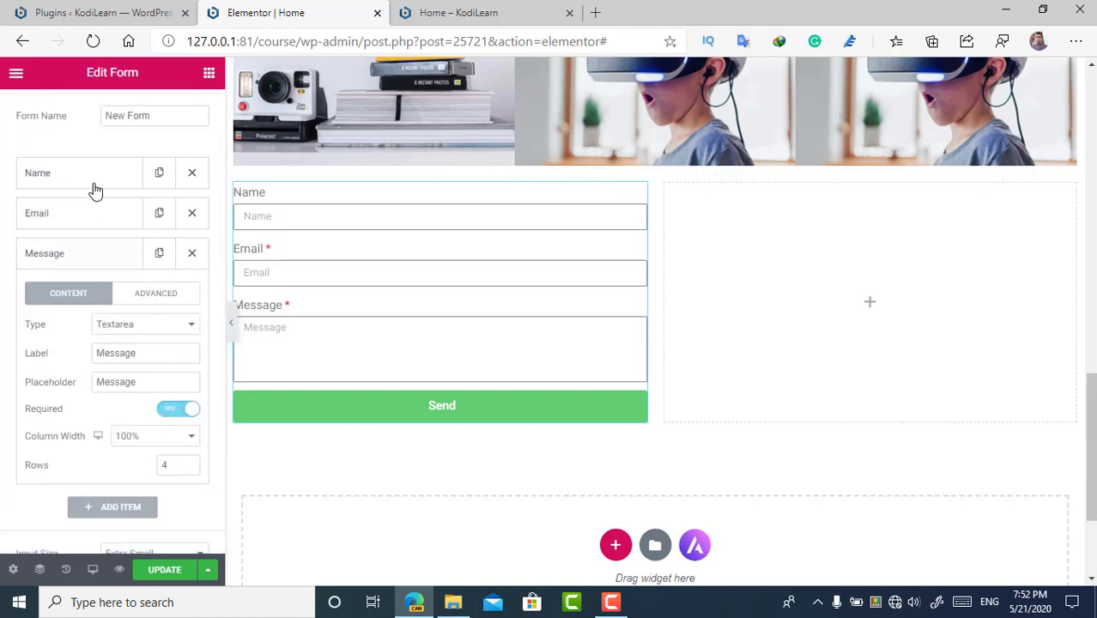
{"action": "left_click", "coordinate": [68, 257]}
Step: Try the Medium size for the form's submit button and set it to Extra Small
{"action": "scroll", "coordinate": [68, 481], "scroll_direction": "down", "scroll_amount": 2}
{"action": "left_click", "coordinate": [67, 326]}
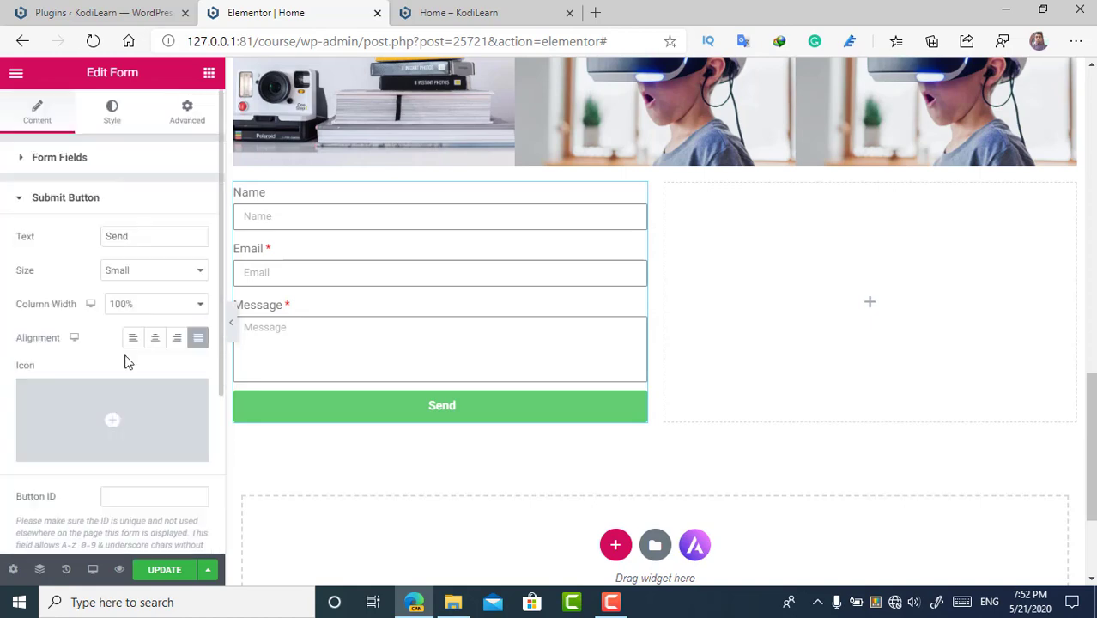
{"action": "scroll", "coordinate": [104, 446], "scroll_direction": "down", "scroll_amount": 3}
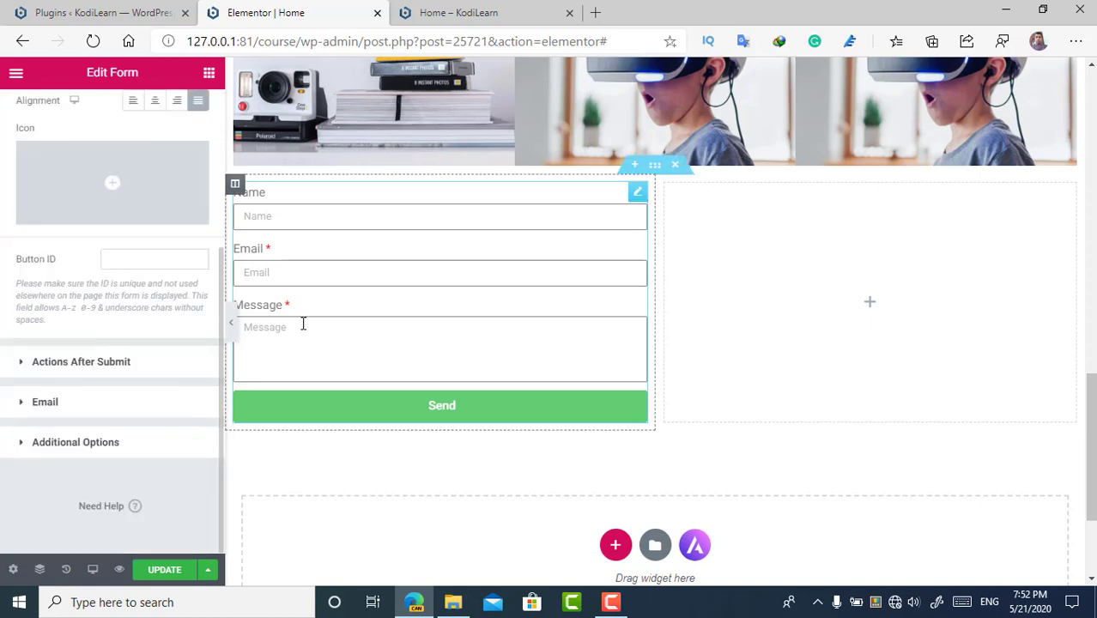
{"action": "scroll", "coordinate": [301, 321], "scroll_direction": "up", "scroll_amount": 2}
{"action": "scroll", "coordinate": [112, 372], "scroll_direction": "up", "scroll_amount": 1}
{"action": "scroll", "coordinate": [301, 289], "scroll_direction": "up", "scroll_amount": 3}
{"action": "scroll", "coordinate": [491, 255], "scroll_direction": "down", "scroll_amount": 6}
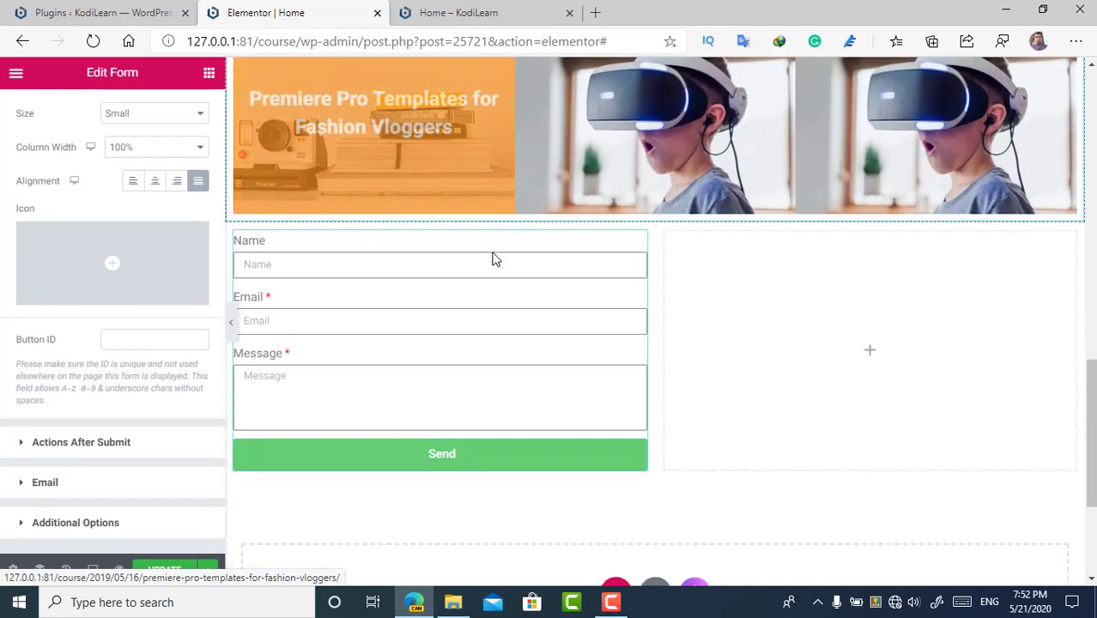
{"action": "left_click", "coordinate": [146, 113]}
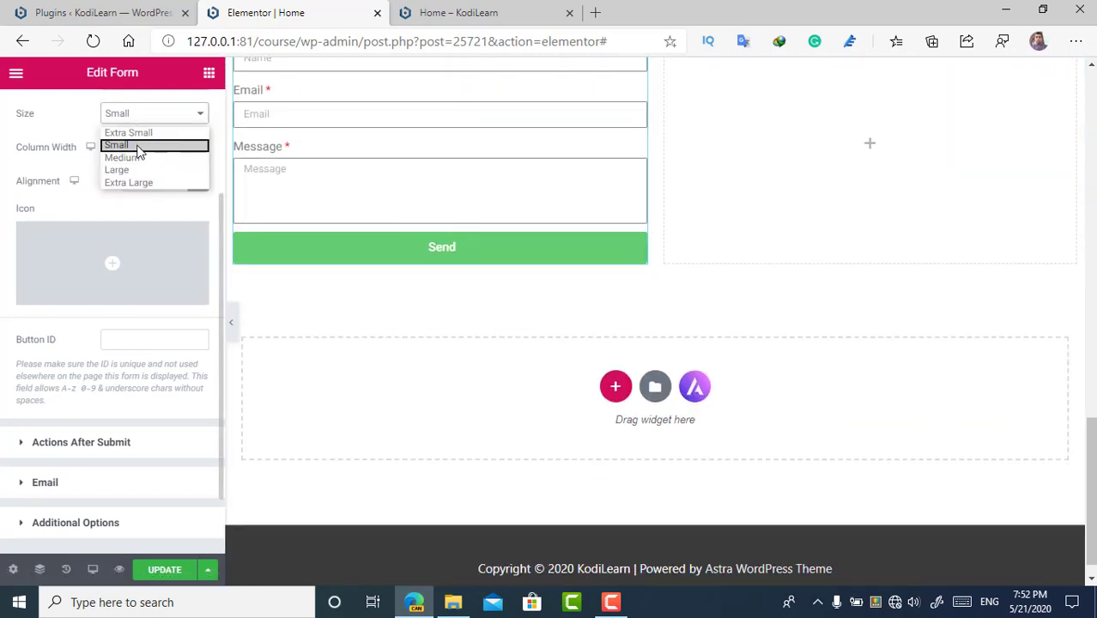
{"action": "left_click", "coordinate": [136, 158]}
{"action": "left_click", "coordinate": [134, 112]}
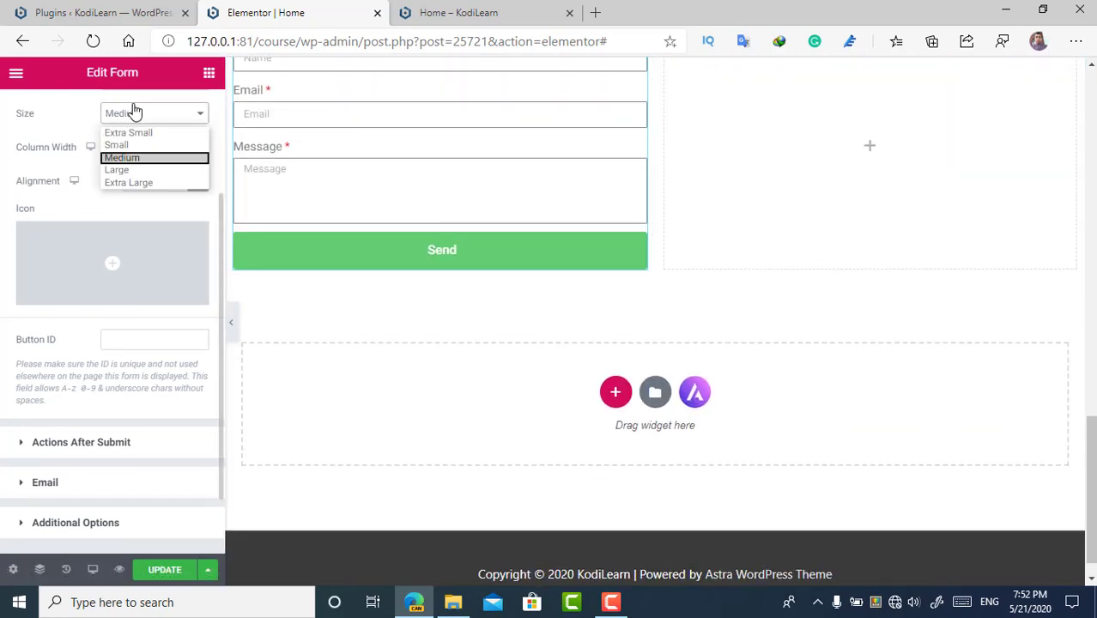
{"action": "left_click", "coordinate": [127, 133]}
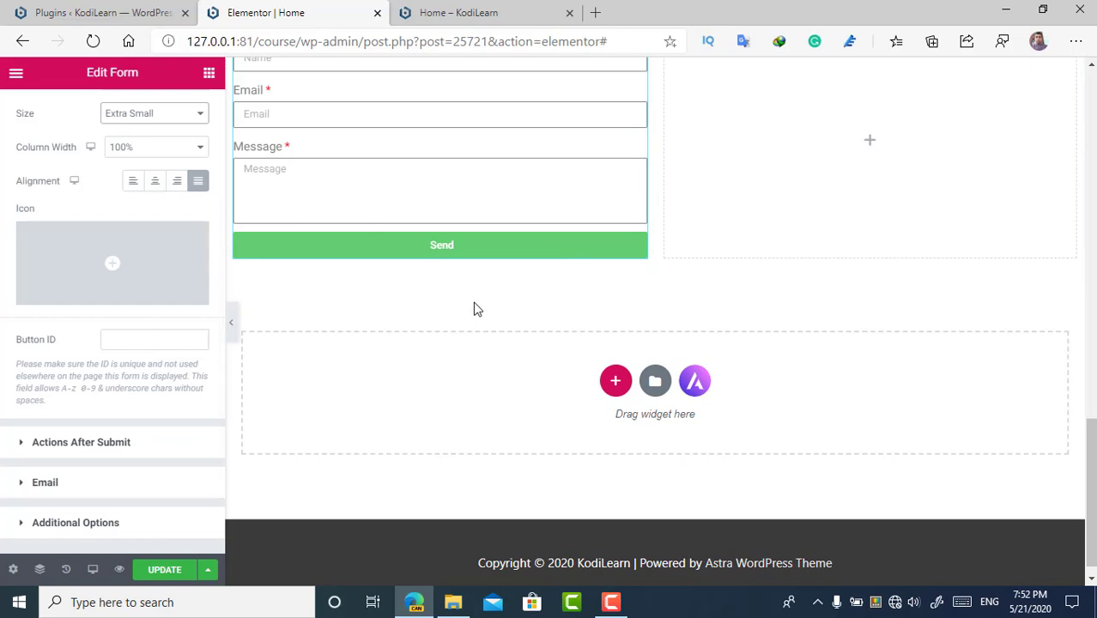
Step: Check the submit button's column width choices, and try centre alignment before restoring justified alignment
{"action": "left_click", "coordinate": [163, 148]}
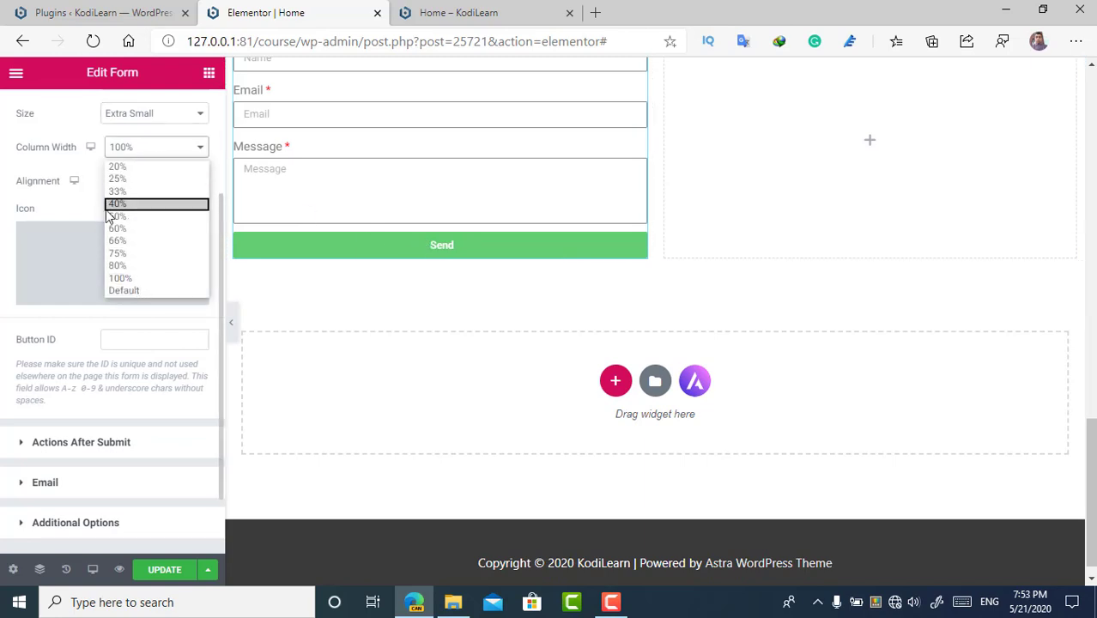
{"action": "key", "text": "Escape"}
{"action": "left_click", "coordinate": [155, 182]}
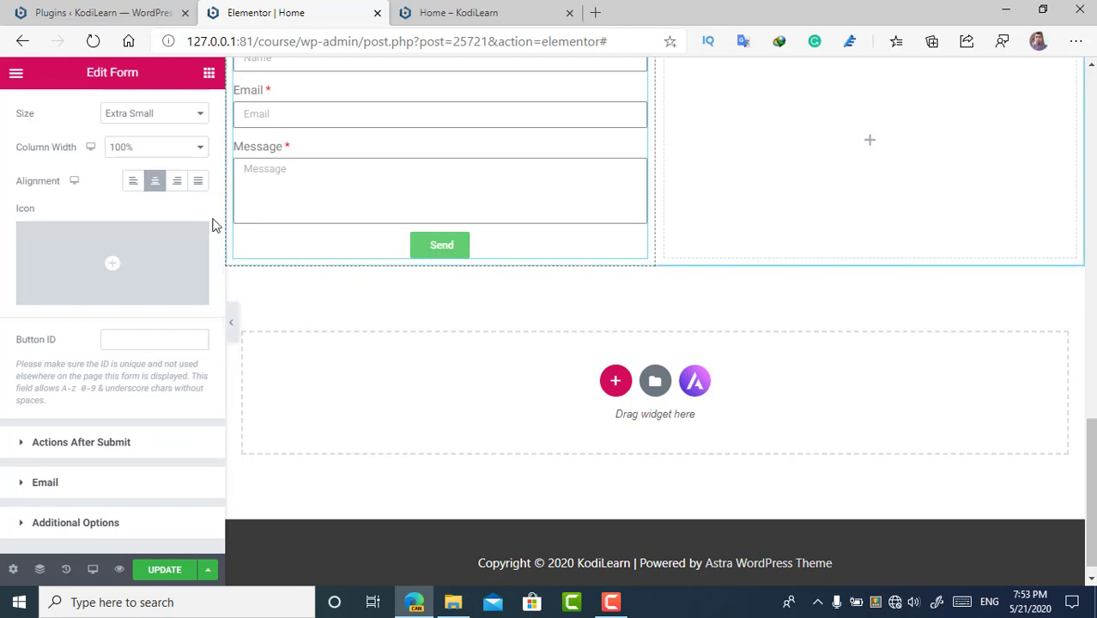
{"action": "left_click", "coordinate": [197, 180]}
Step: Search the icon library for "phone" and insert the phone handset icon into the submit button
{"action": "scroll", "coordinate": [344, 258], "scroll_direction": "down", "scroll_amount": 1}
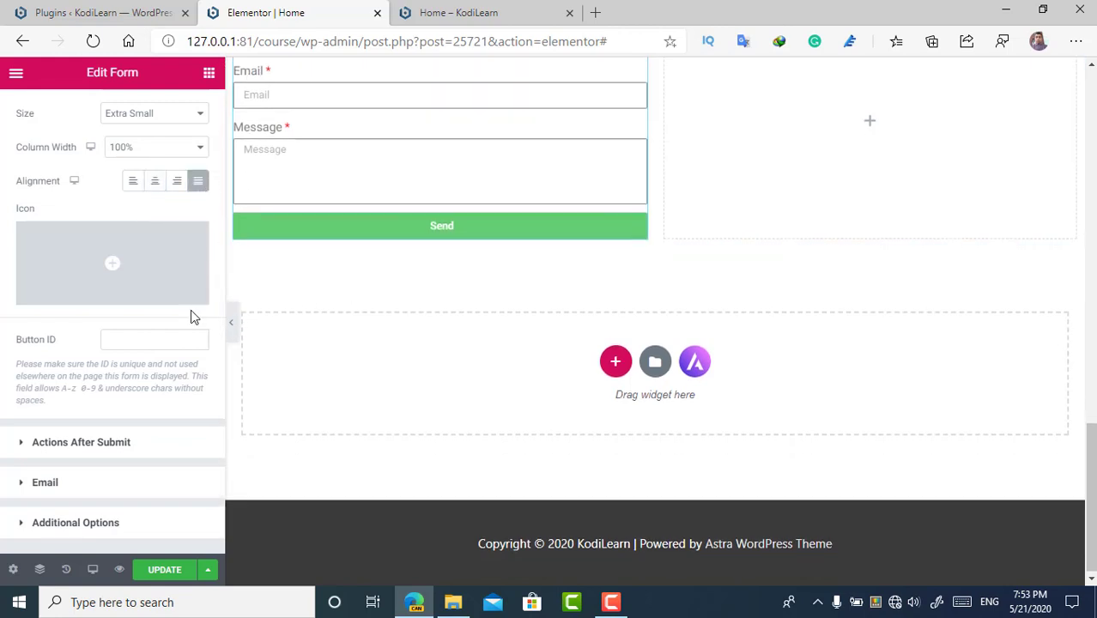
{"action": "left_click", "coordinate": [104, 265]}
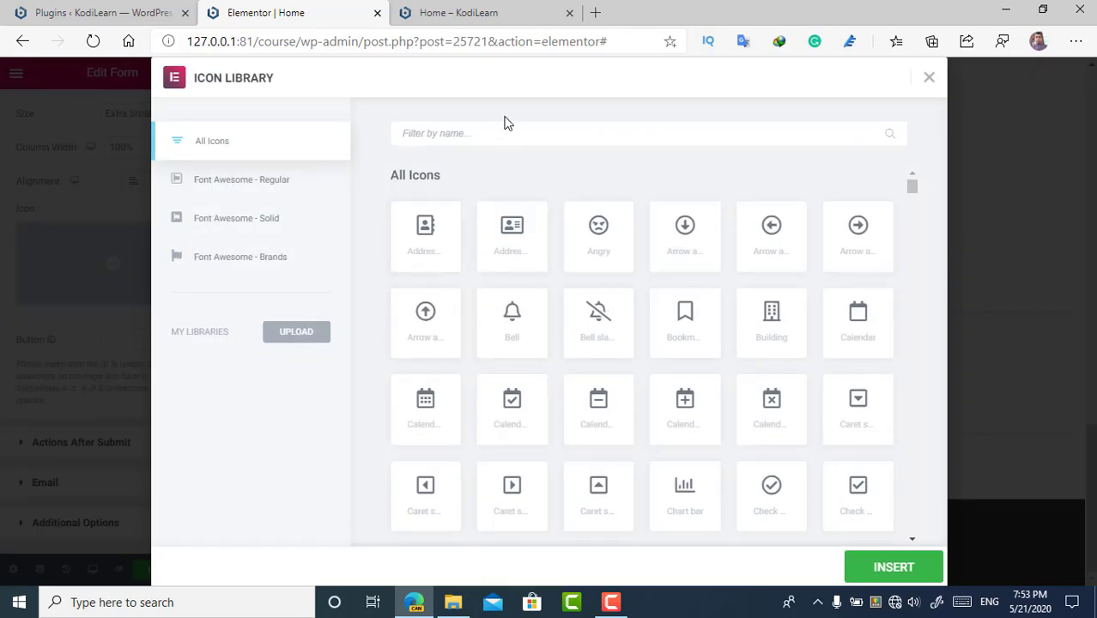
{"action": "type", "text": "phone"}
{"action": "left_click", "coordinate": [515, 323]}
{"action": "left_click", "coordinate": [884, 566]}
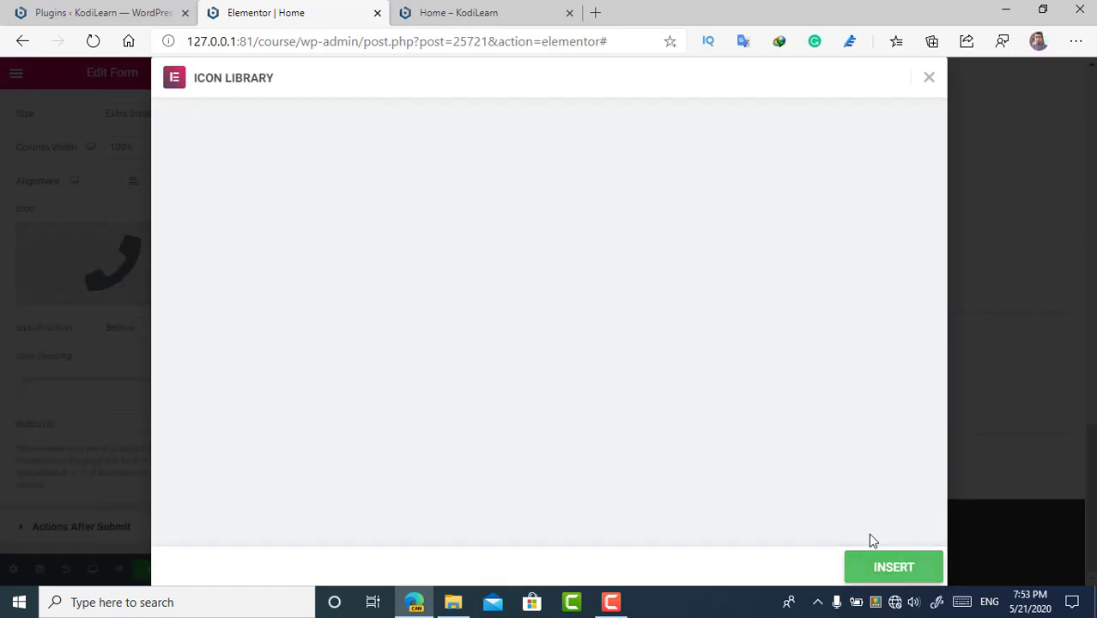
Step: Position the phone icon after the Send text and set the icon spacing to 7
{"action": "left_click", "coordinate": [142, 327]}
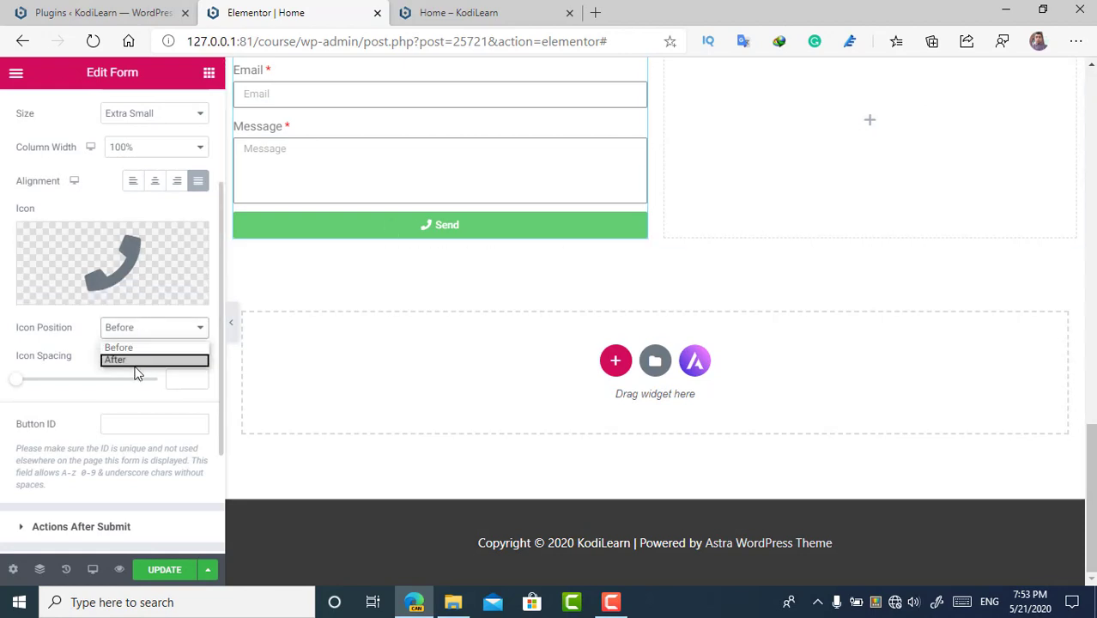
{"action": "left_click", "coordinate": [133, 347]}
{"action": "left_click", "coordinate": [146, 327]}
{"action": "left_click", "coordinate": [133, 361]}
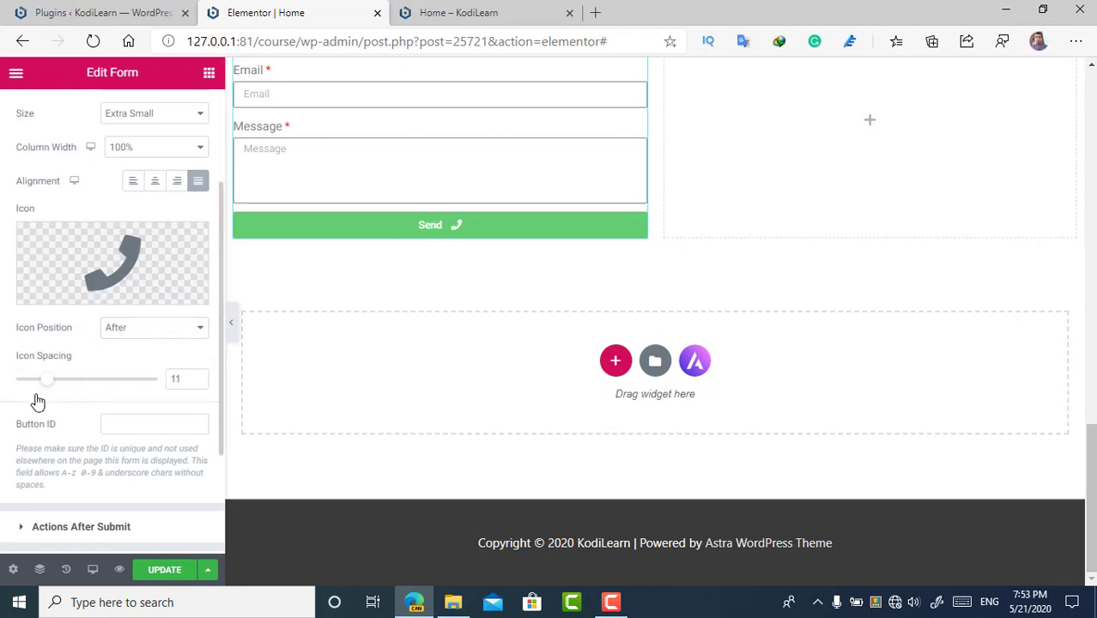
{"action": "left_click", "coordinate": [143, 417]}
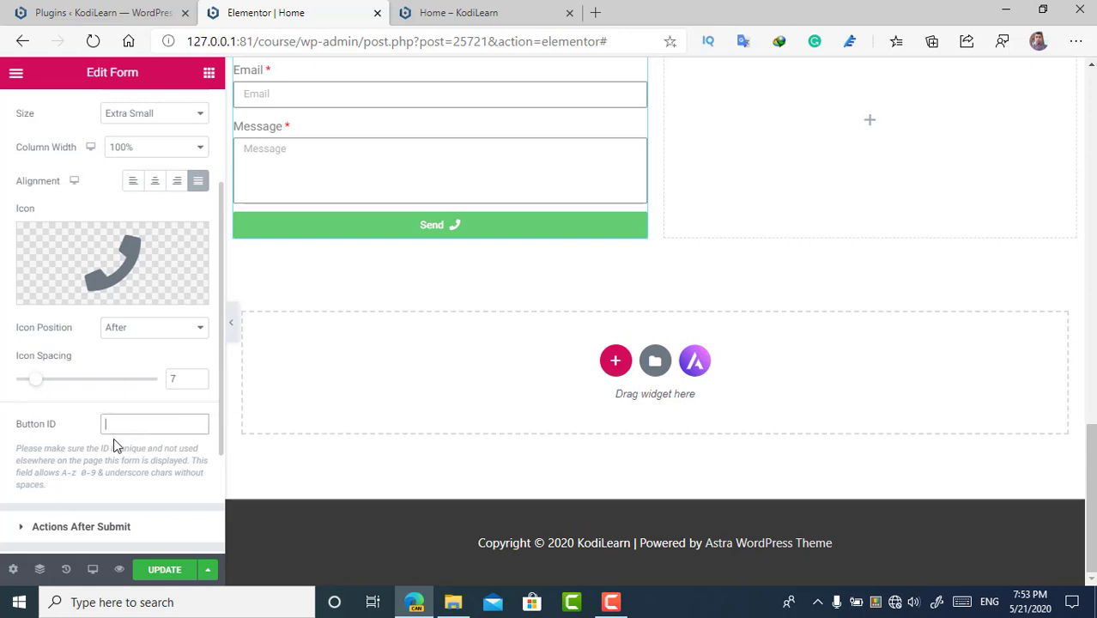
Step: Examine the form's Actions After Submit settings and the list of actions that can be added
{"action": "scroll", "coordinate": [88, 160], "scroll_direction": "up", "scroll_amount": 2}
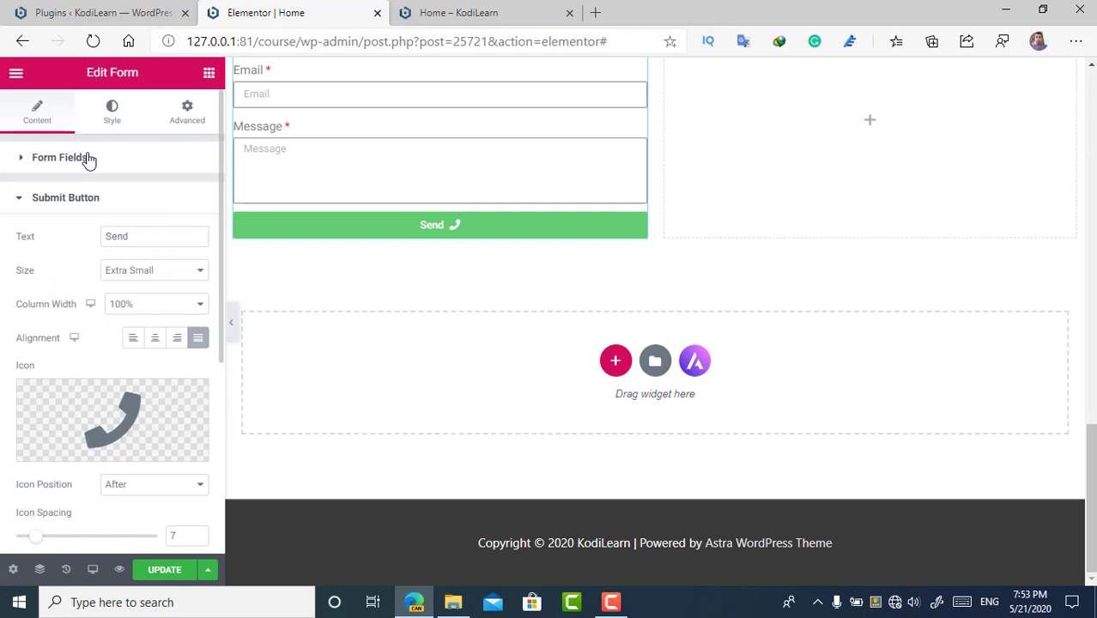
{"action": "left_click", "coordinate": [79, 214]}
{"action": "left_click", "coordinate": [69, 283]}
{"action": "left_click", "coordinate": [97, 251]}
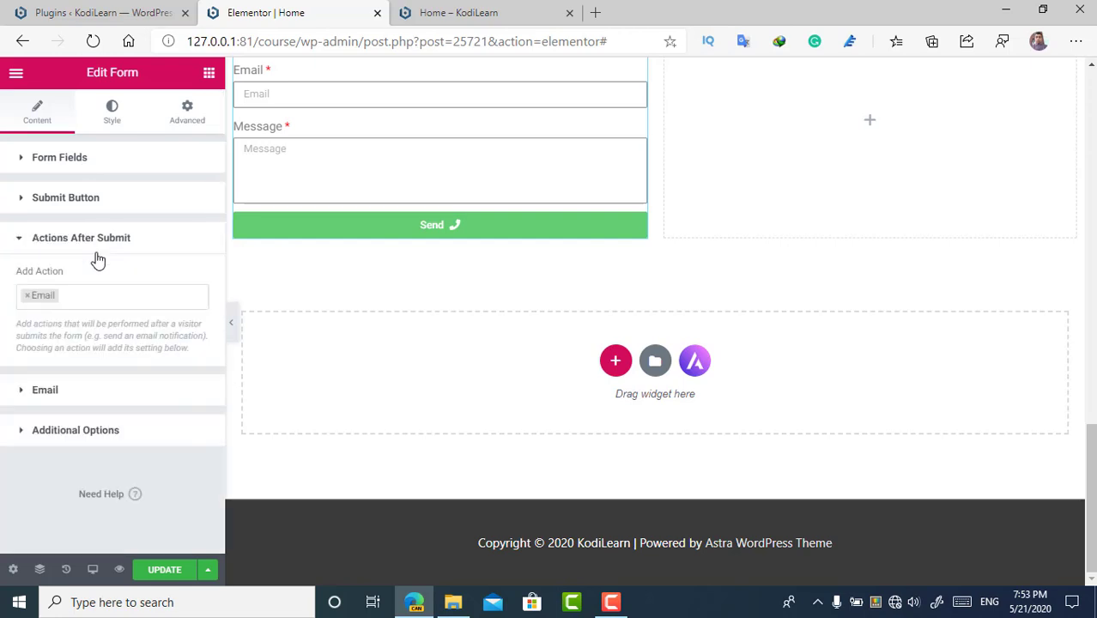
{"action": "left_click", "coordinate": [86, 296]}
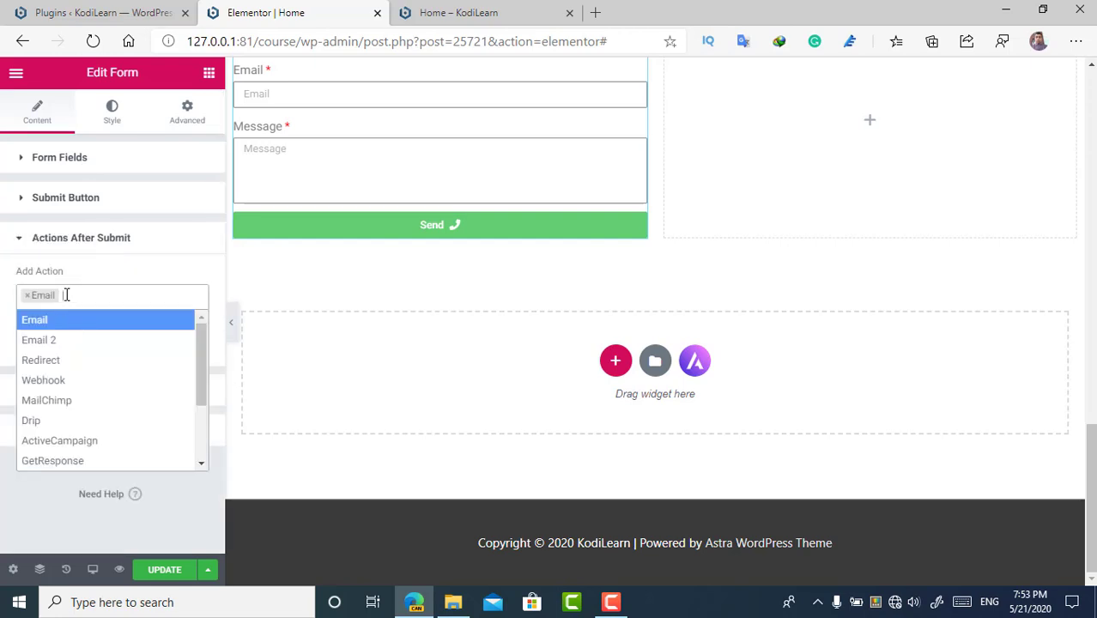
{"action": "left_click", "coordinate": [132, 264]}
Step: Review the form's Email settings, including the recipient, subject, message shortcode and sender fields
{"action": "left_click", "coordinate": [95, 279]}
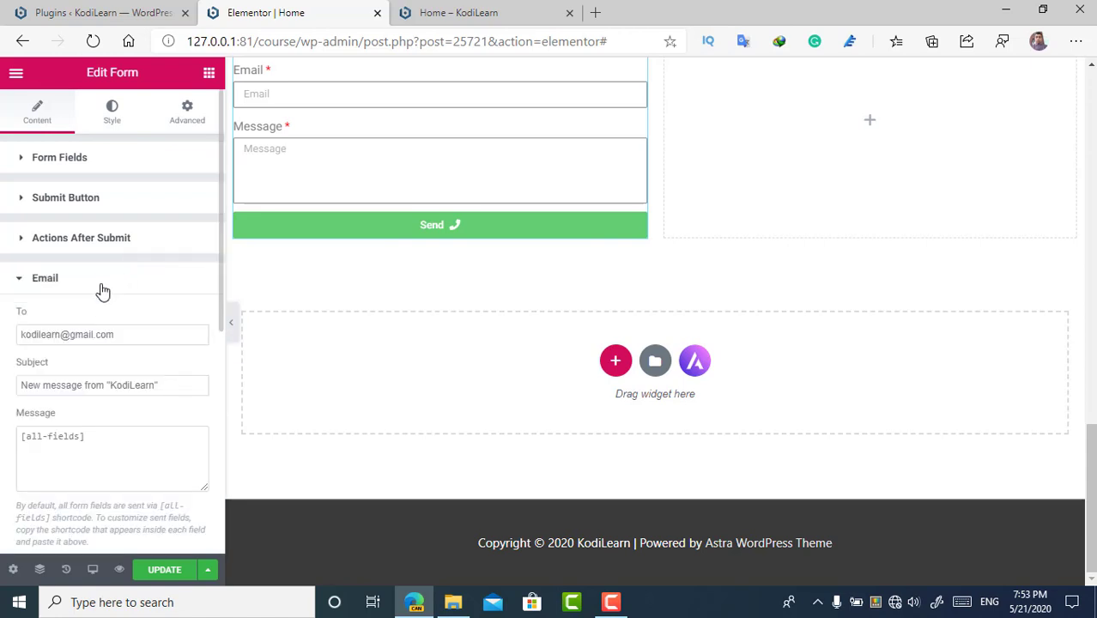
{"action": "scroll", "coordinate": [506, 257], "scroll_direction": "up", "scroll_amount": 1}
{"action": "scroll", "coordinate": [507, 259], "scroll_direction": "up", "scroll_amount": 1}
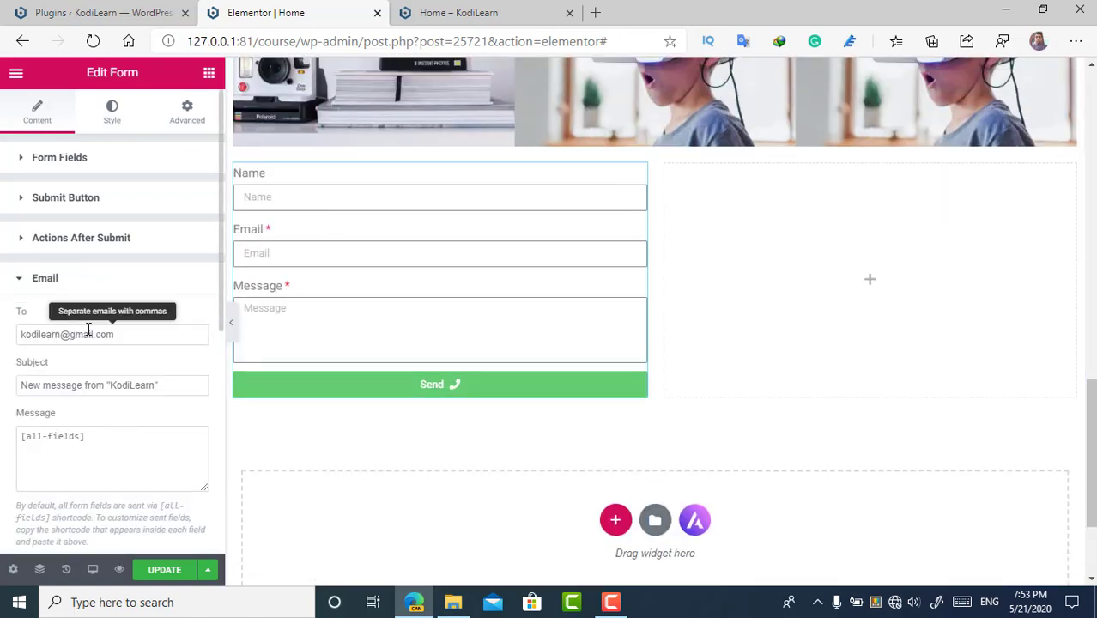
{"action": "scroll", "coordinate": [112, 298], "scroll_direction": "down", "scroll_amount": 1}
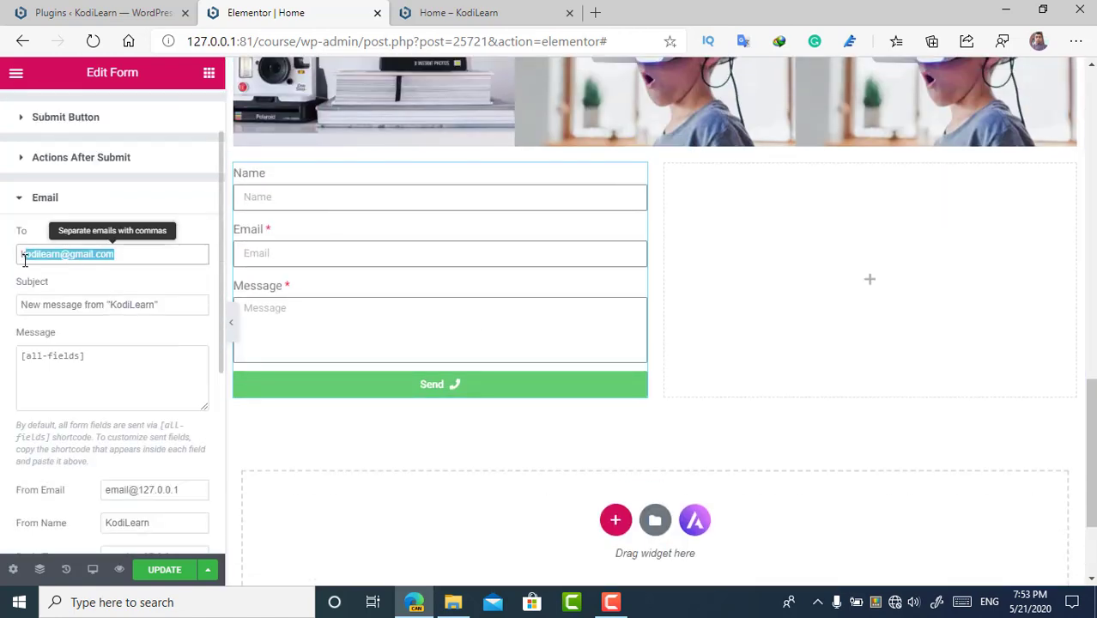
{"action": "left_click", "coordinate": [129, 199]}
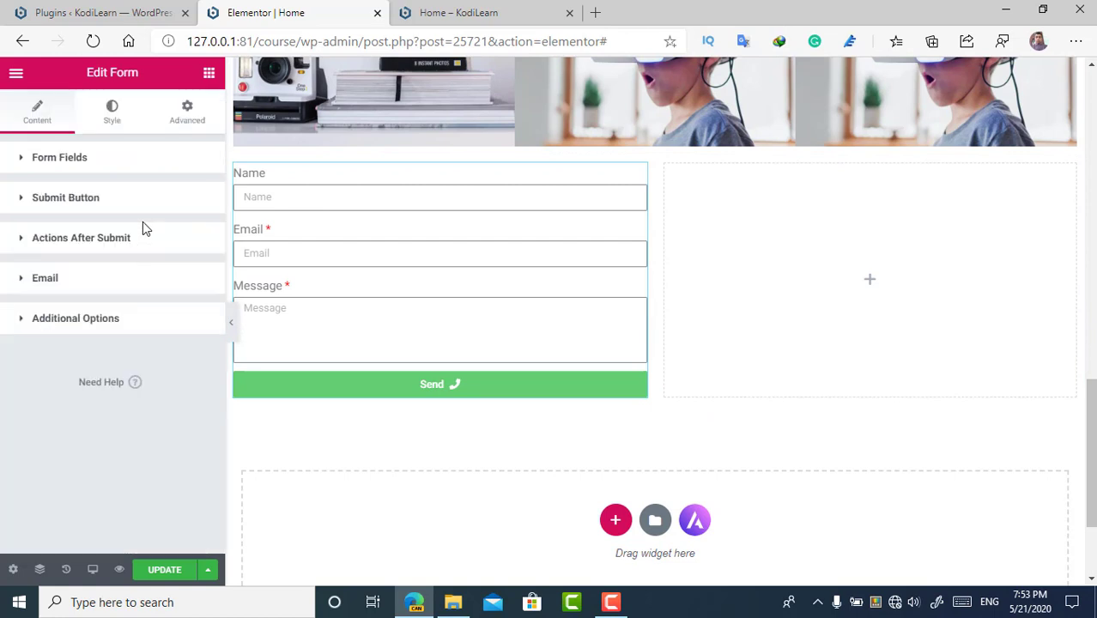
{"action": "left_click", "coordinate": [75, 283]}
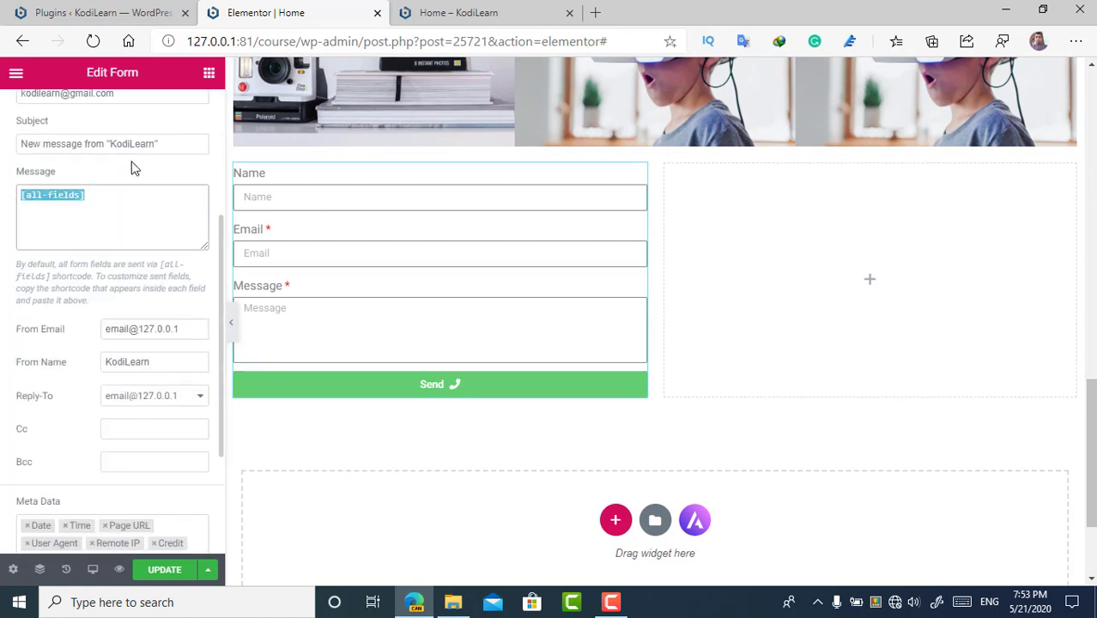
{"action": "left_click", "coordinate": [182, 130]}
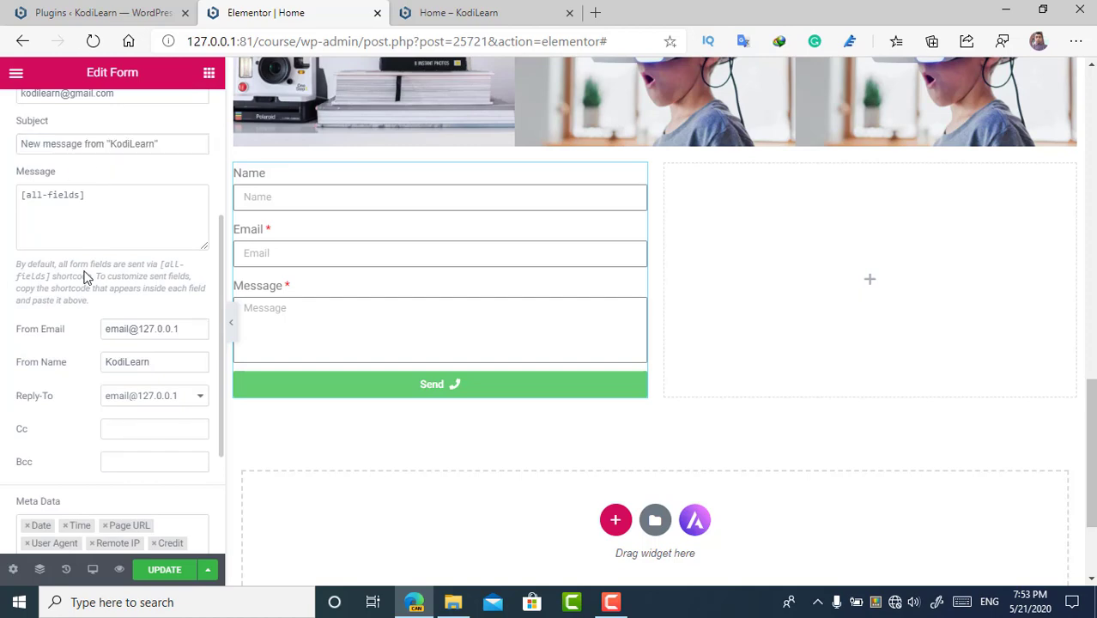
Step: Check the form's Additional Options, including the form ID and custom messages settings
{"action": "scroll", "coordinate": [69, 378], "scroll_direction": "down", "scroll_amount": 2}
{"action": "left_click", "coordinate": [71, 444]}
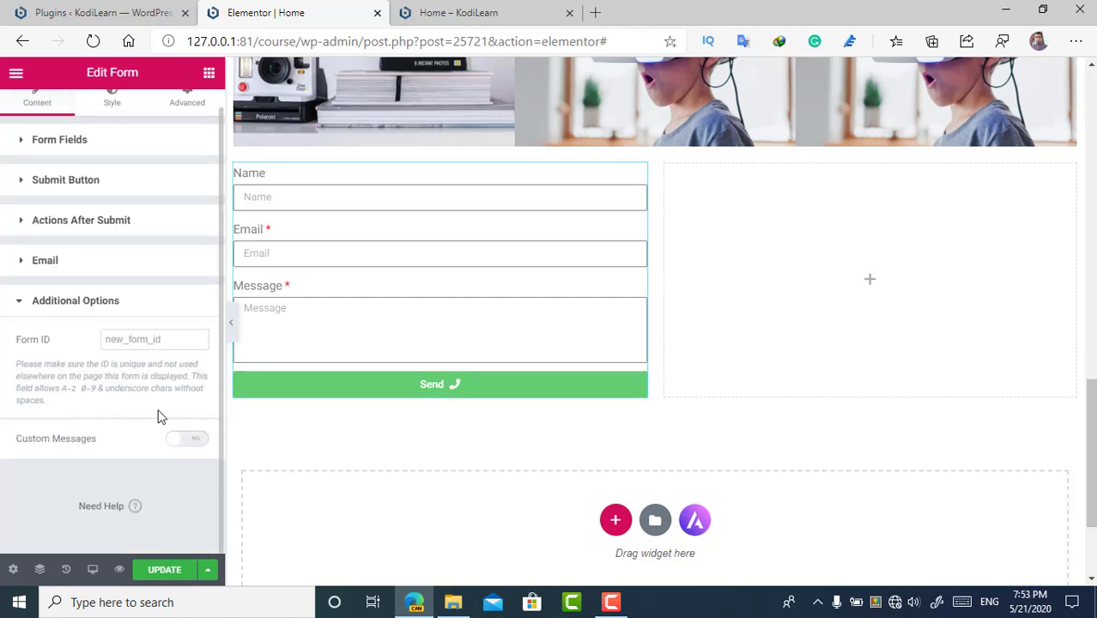
Step: Add a Slides widget to the page directly below the section containing the form
{"action": "left_click", "coordinate": [209, 72]}
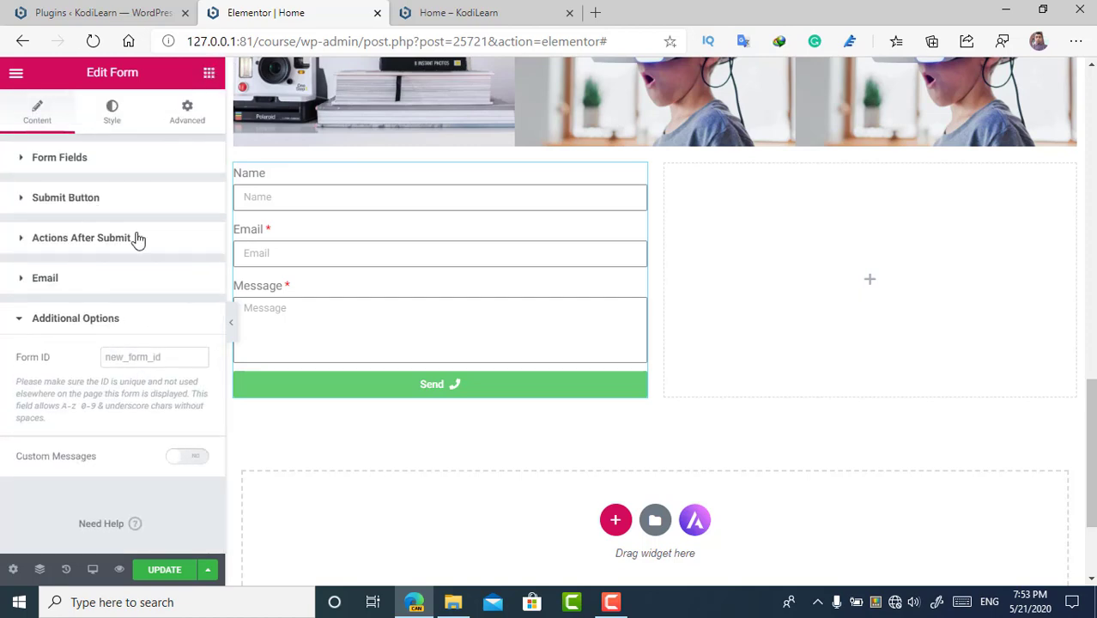
{"action": "scroll", "coordinate": [78, 411], "scroll_direction": "down", "scroll_amount": 3}
{"action": "scroll", "coordinate": [98, 406], "scroll_direction": "up", "scroll_amount": 3}
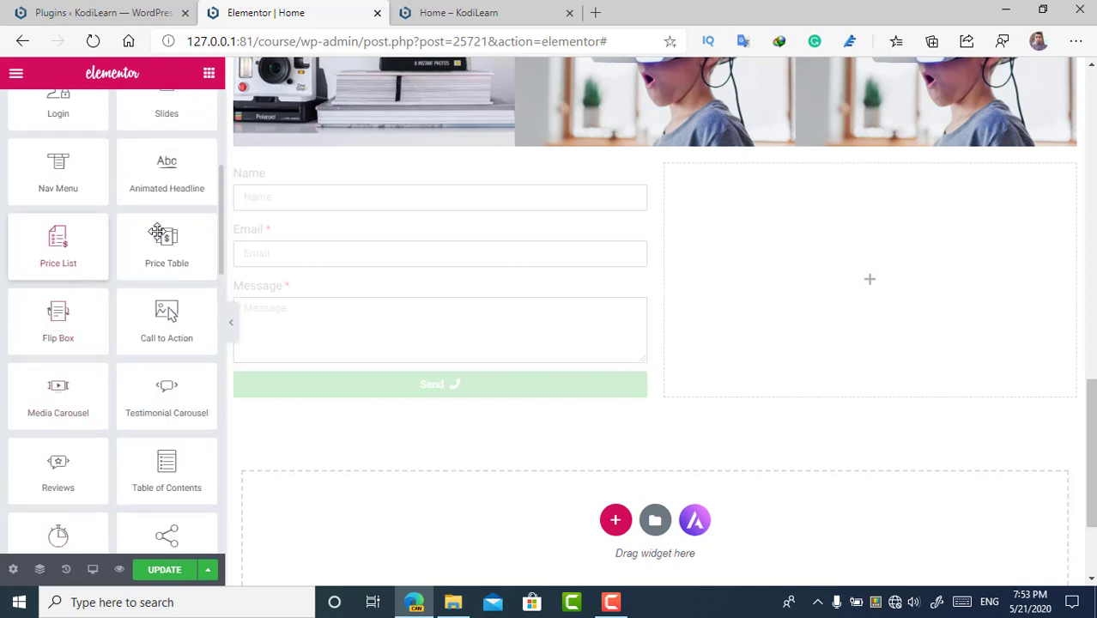
{"action": "scroll", "coordinate": [158, 258], "scroll_direction": "up", "scroll_amount": 1}
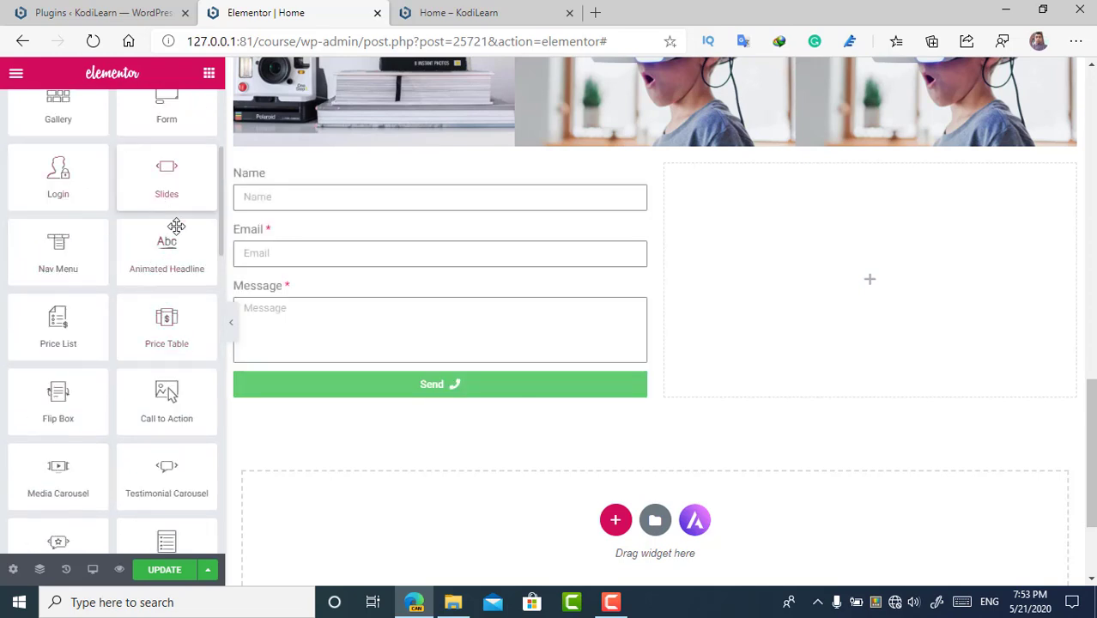
{"action": "scroll", "coordinate": [370, 329], "scroll_direction": "down", "scroll_amount": 3}
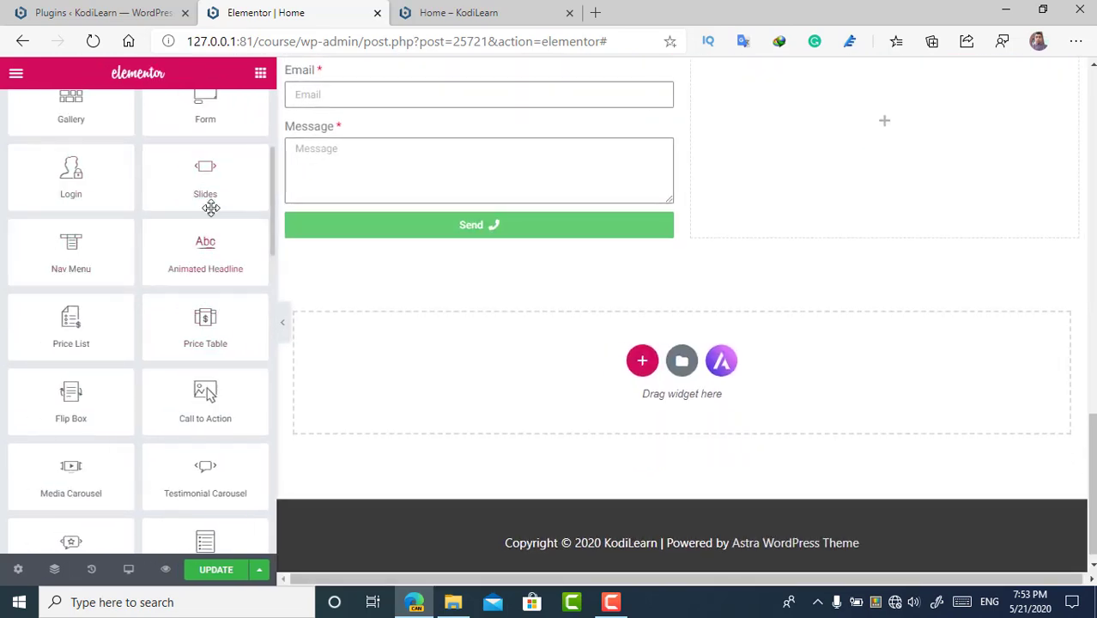
{"action": "left_click_drag", "start_coordinate": [210, 207], "coordinate": [590, 353]}
{"action": "left_click_drag", "start_coordinate": [298, 379], "coordinate": [292, 352]}
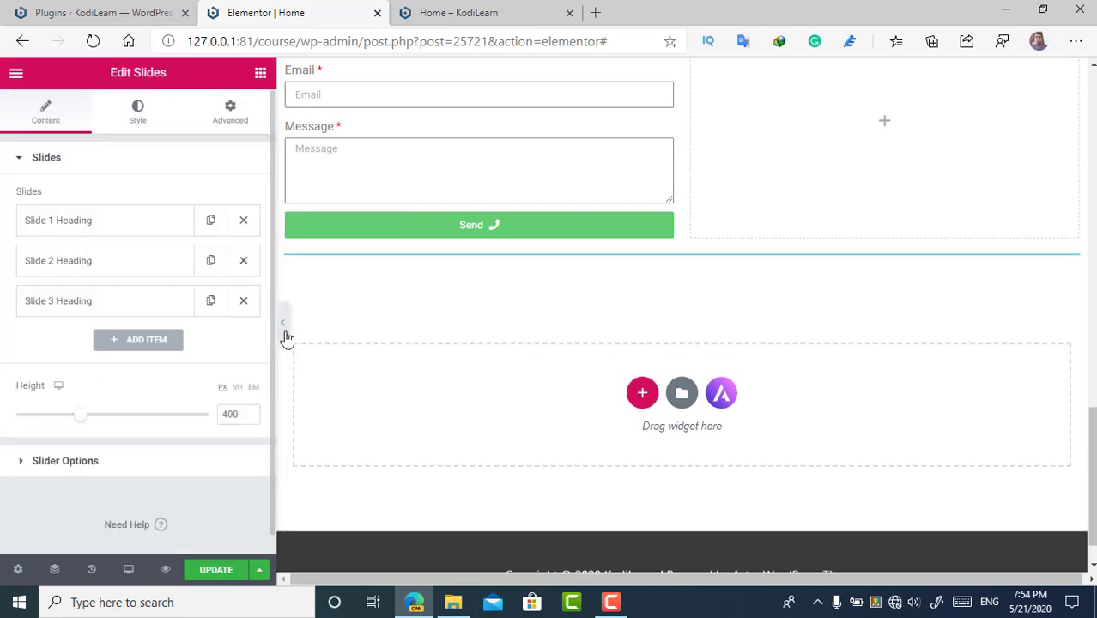
Step: Preview the slider at full page width, restore the editing view, and advance to the second slide
{"action": "left_click", "coordinate": [283, 324]}
{"action": "scroll", "coordinate": [772, 348], "scroll_direction": "down", "scroll_amount": 1}
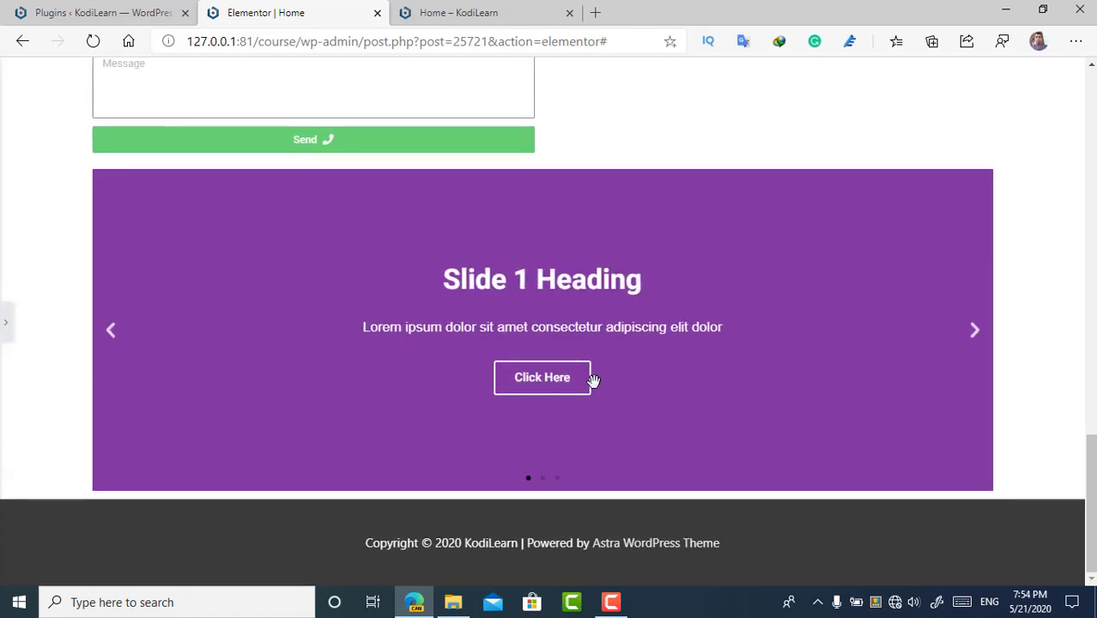
{"action": "left_click", "coordinate": [4, 324]}
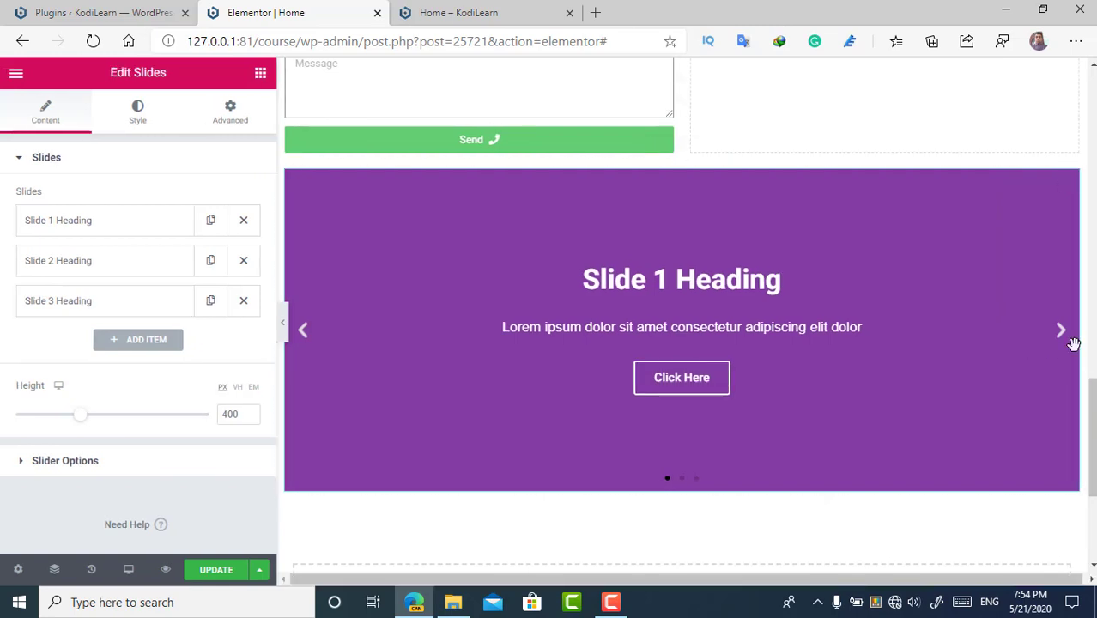
{"action": "left_click", "coordinate": [1062, 342]}
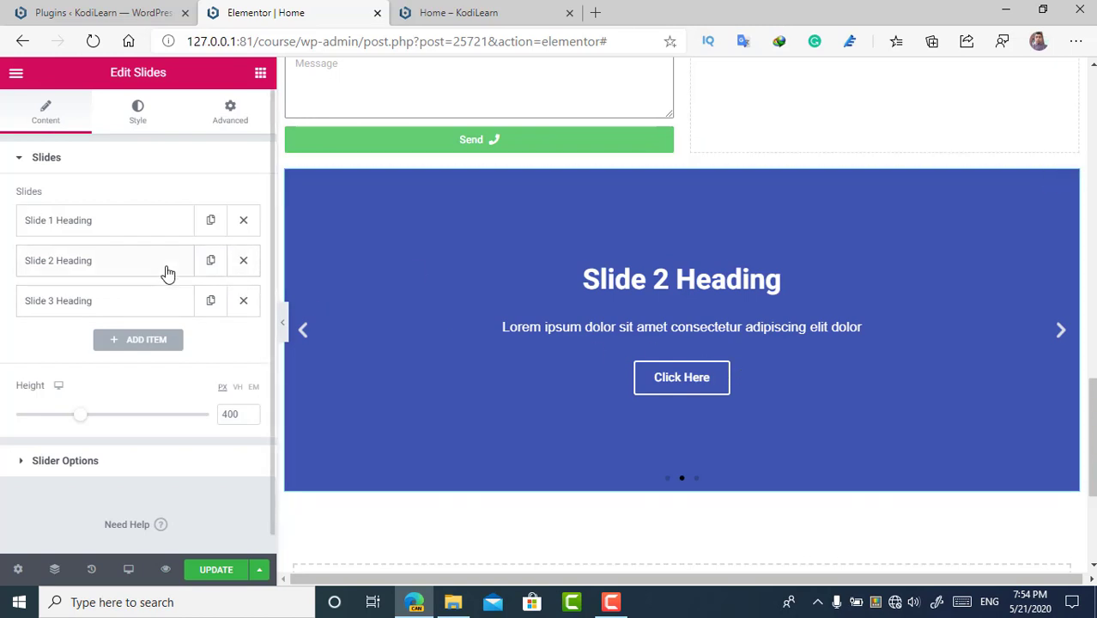
{"action": "scroll", "coordinate": [601, 395], "scroll_direction": "down", "scroll_amount": 2}
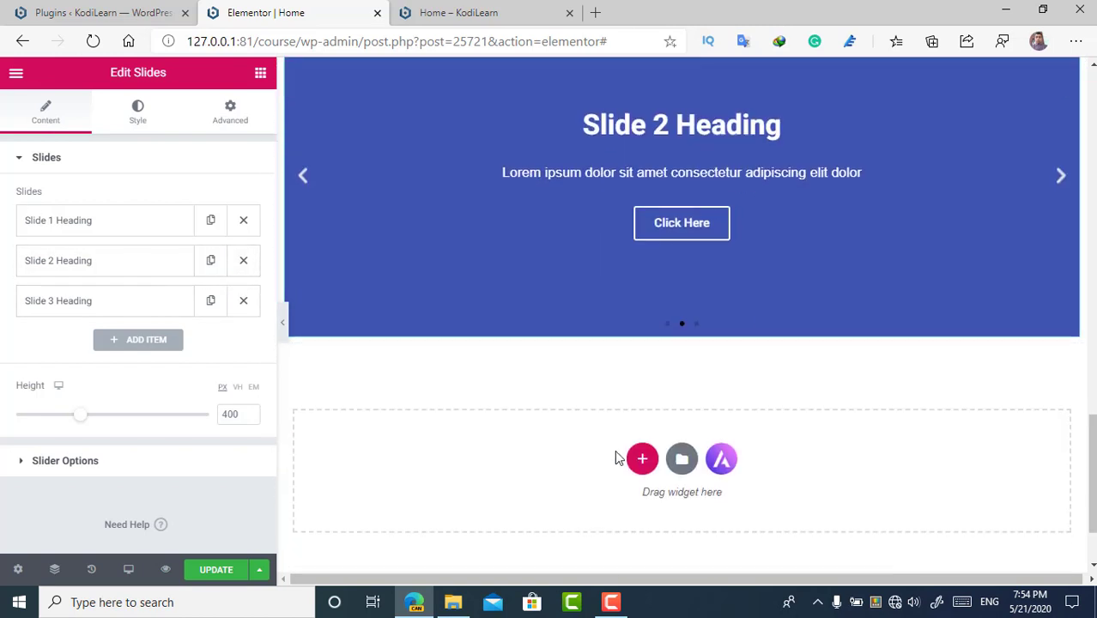
Step: Add a new single-column section below the slider
{"action": "left_click", "coordinate": [640, 458]}
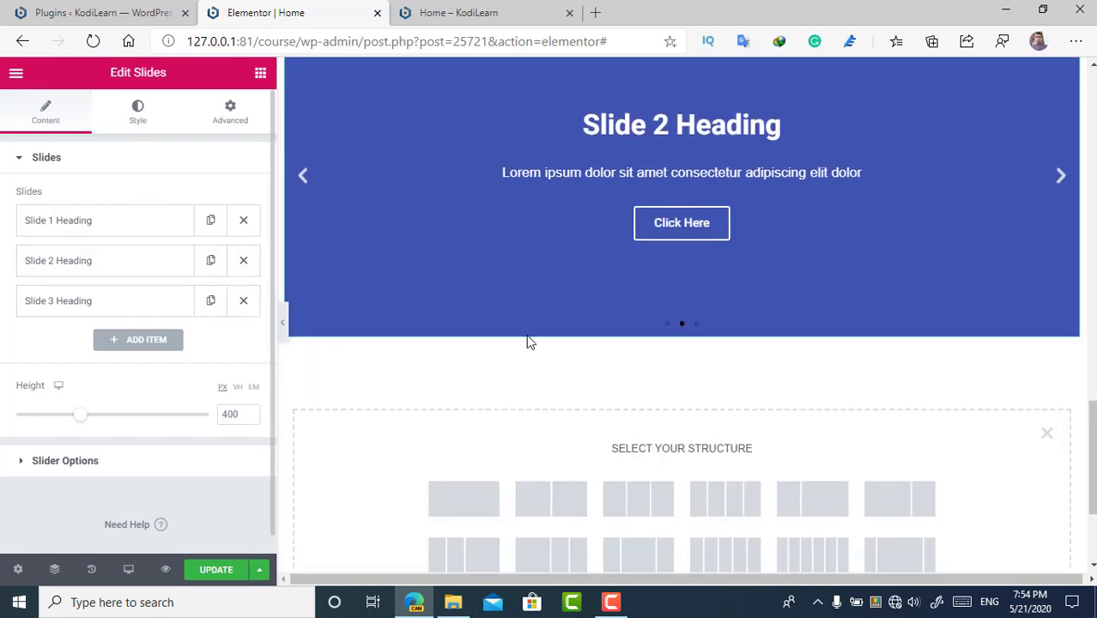
{"action": "scroll", "coordinate": [530, 342], "scroll_direction": "down", "scroll_amount": 2}
{"action": "left_click", "coordinate": [463, 343]}
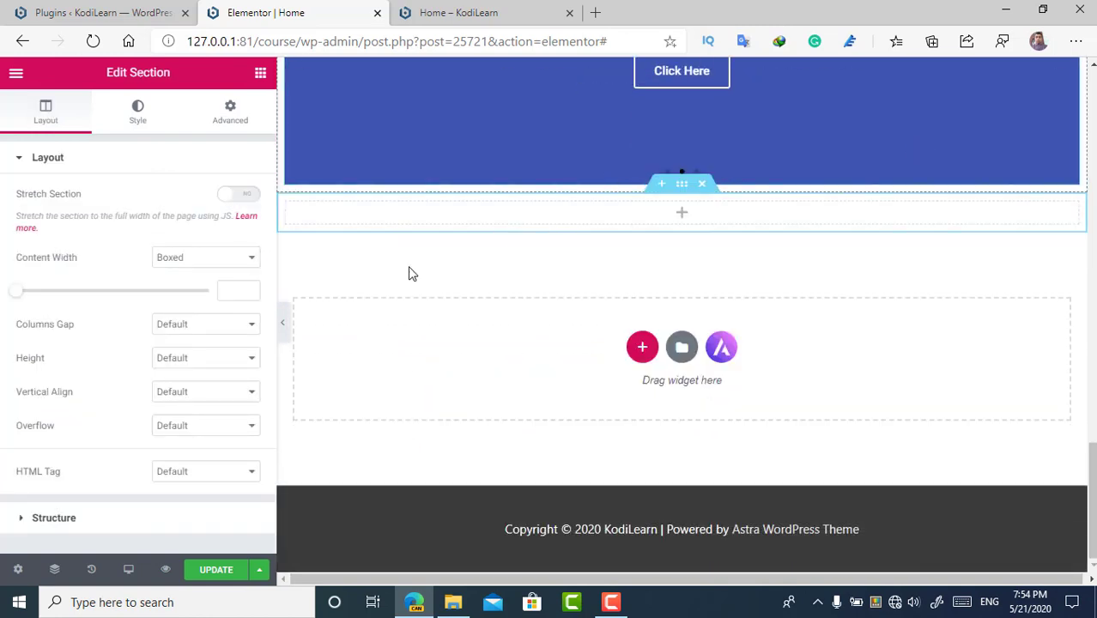
Step: Place a Countdown widget in the empty single-column section below the slider
{"action": "left_click", "coordinate": [260, 74]}
{"action": "scroll", "coordinate": [134, 356], "scroll_direction": "down", "scroll_amount": 10}
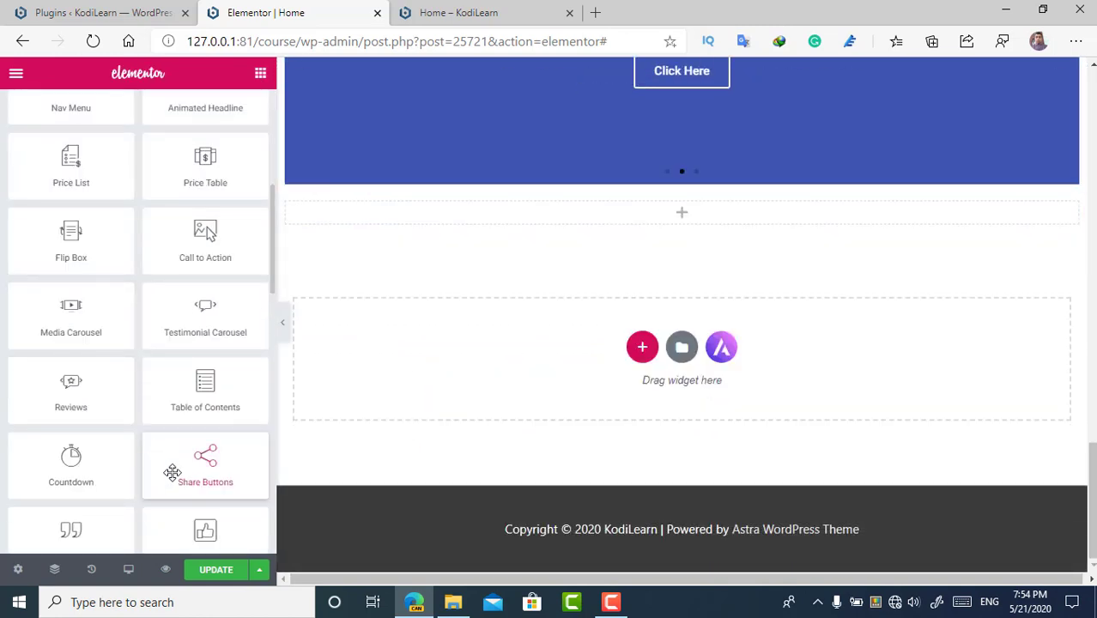
{"action": "scroll", "coordinate": [183, 345], "scroll_direction": "up", "scroll_amount": 4}
{"action": "left_click_drag", "start_coordinate": [74, 213], "coordinate": [642, 222]}
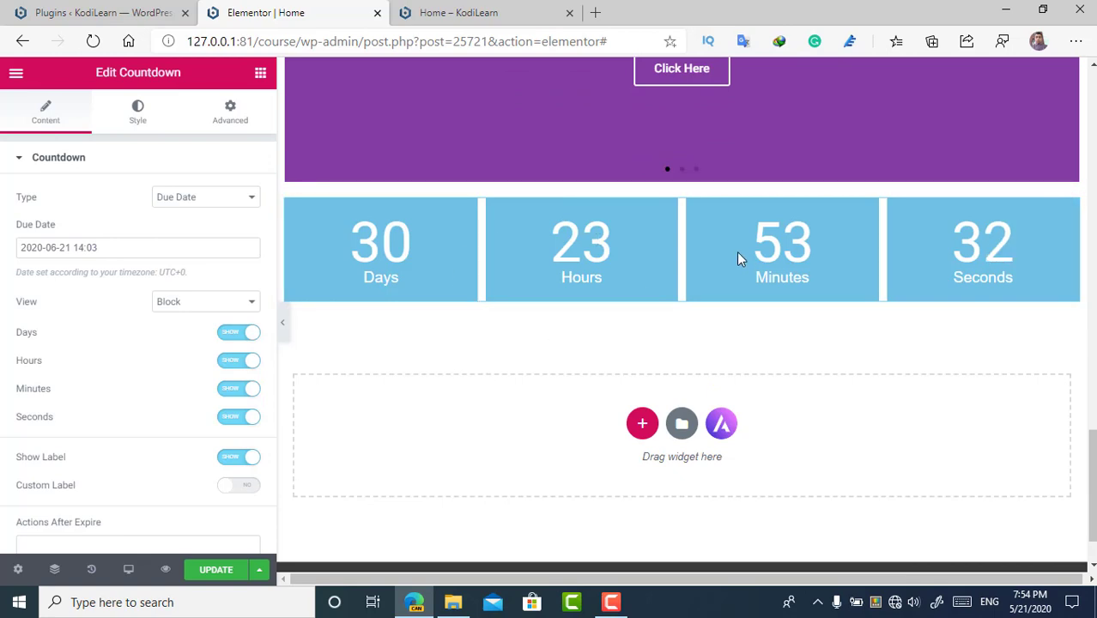
Step: Inspect the countdown on the page and open the calendar for its due date
{"action": "scroll", "coordinate": [487, 335], "scroll_direction": "up", "scroll_amount": 3}
{"action": "scroll", "coordinate": [488, 335], "scroll_direction": "down", "scroll_amount": 3}
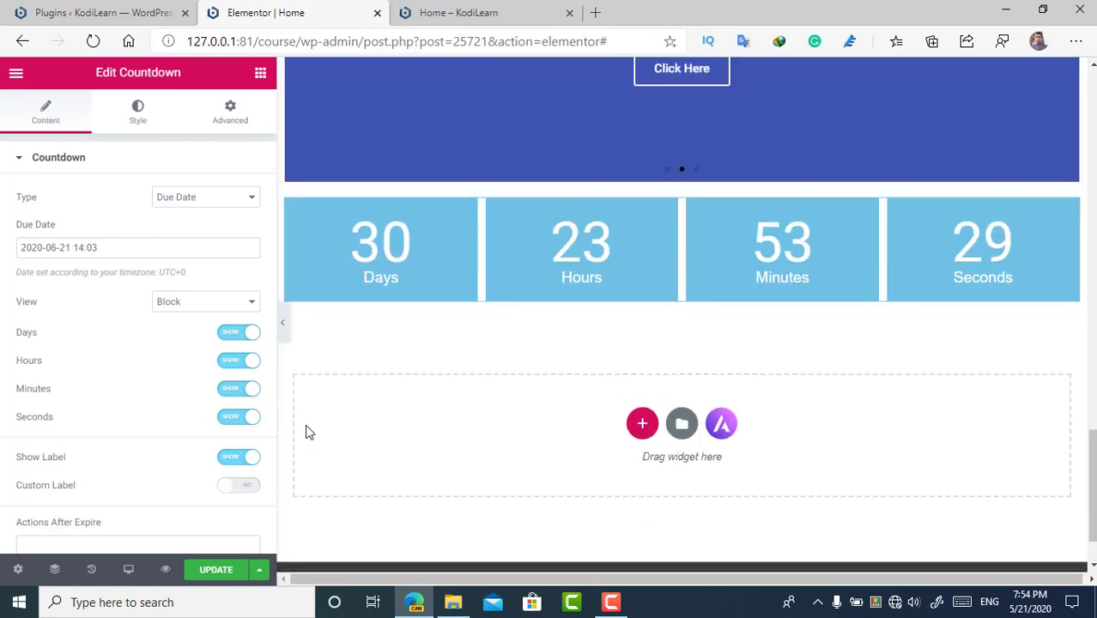
{"action": "left_click", "coordinate": [103, 163]}
{"action": "left_click", "coordinate": [103, 163]}
{"action": "left_click", "coordinate": [122, 248]}
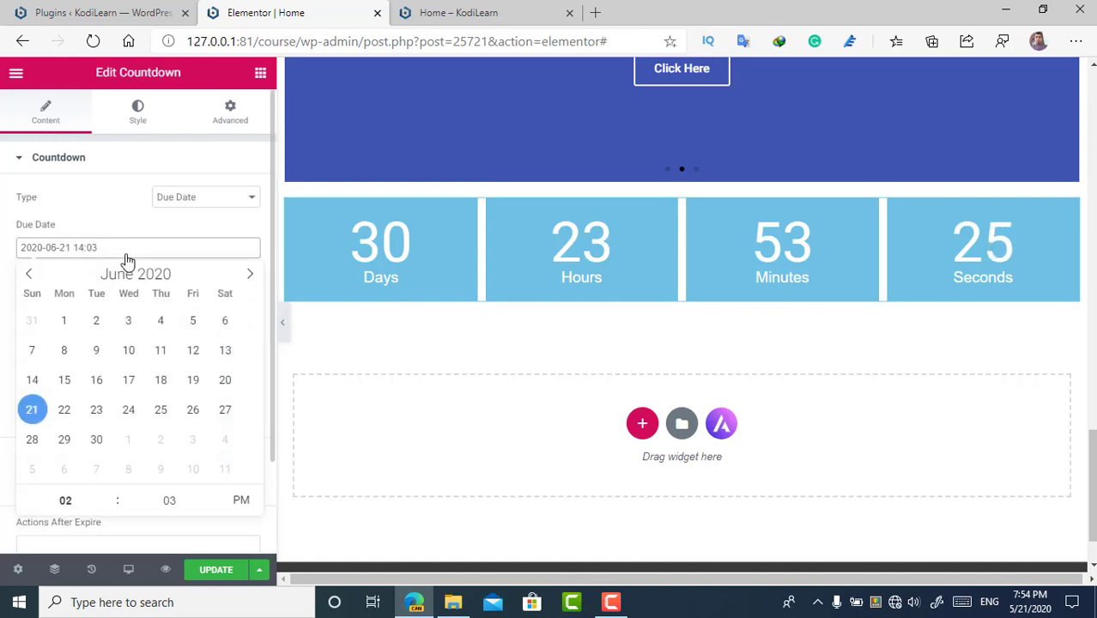
Step: Try the Evergreen Timer type for the countdown and switch it back to Due Date
{"action": "left_click", "coordinate": [206, 197]}
{"action": "left_click", "coordinate": [191, 228]}
{"action": "left_click", "coordinate": [206, 197]}
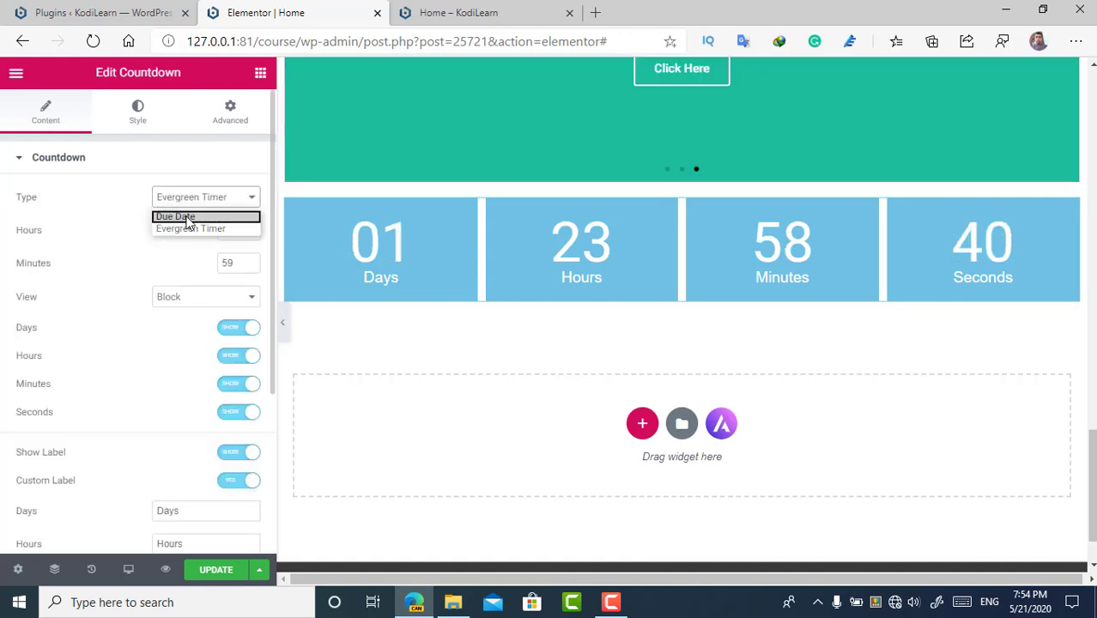
{"action": "left_click", "coordinate": [187, 218]}
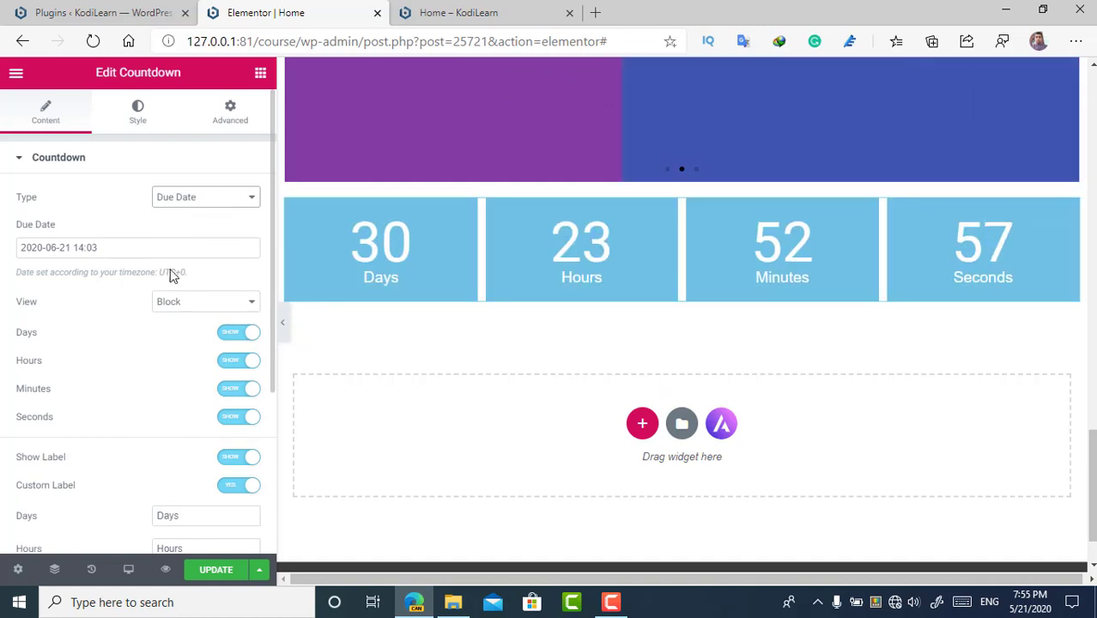
Step: Check the countdown's custom label settings and delete the Countdown widget from its section
{"action": "scroll", "coordinate": [172, 275], "scroll_direction": "down", "scroll_amount": 3}
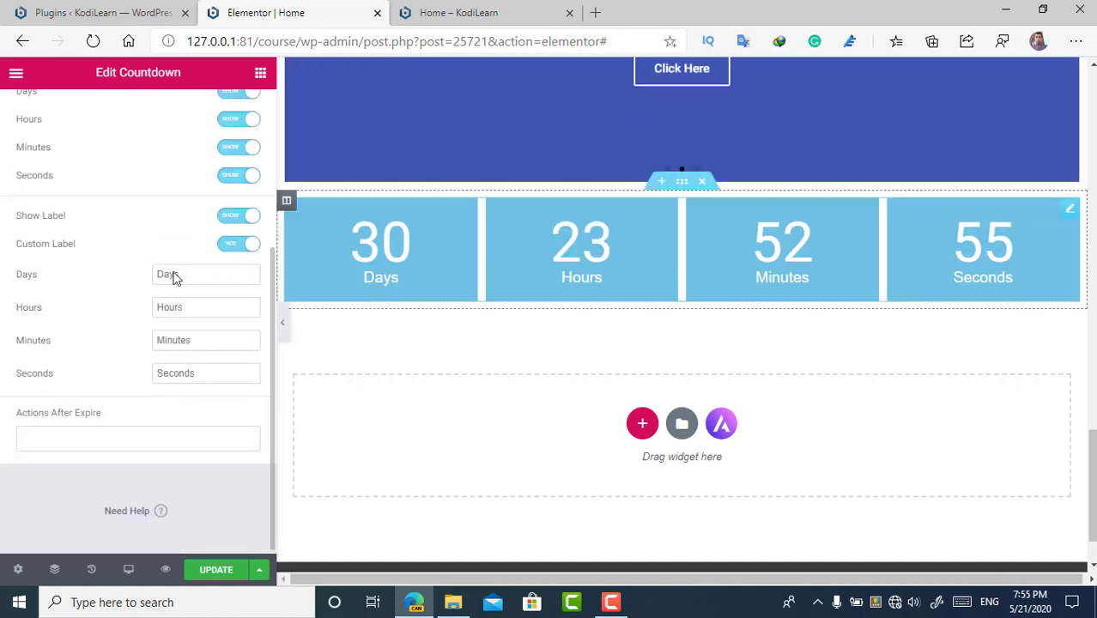
{"action": "left_click", "coordinate": [239, 246]}
{"action": "left_click", "coordinate": [239, 371]}
{"action": "left_click", "coordinate": [506, 287]}
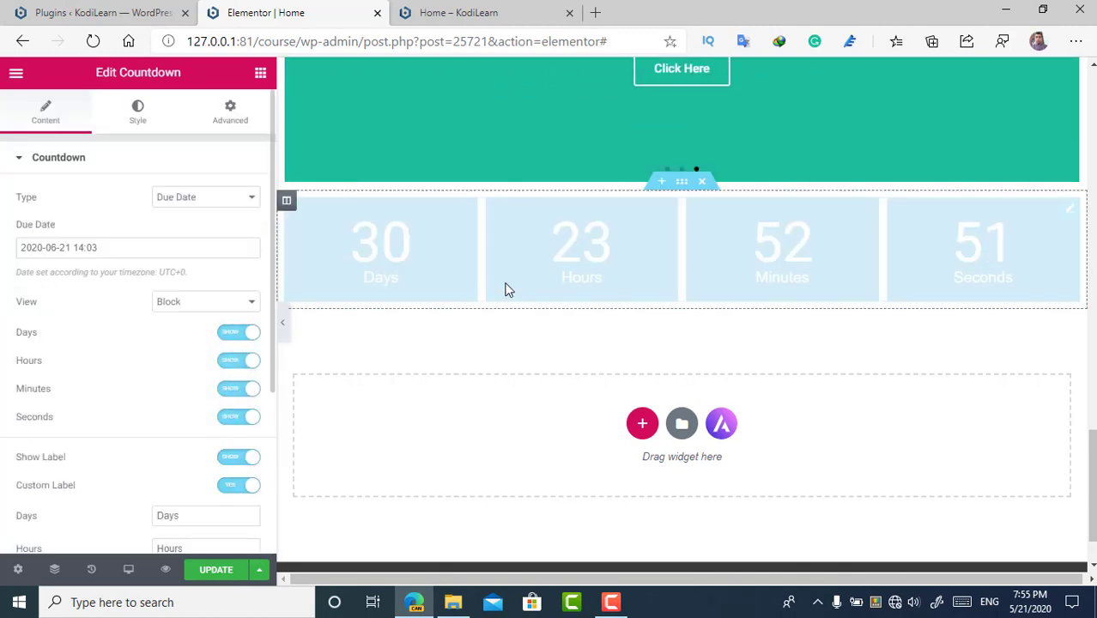
{"action": "right_click", "coordinate": [626, 273]}
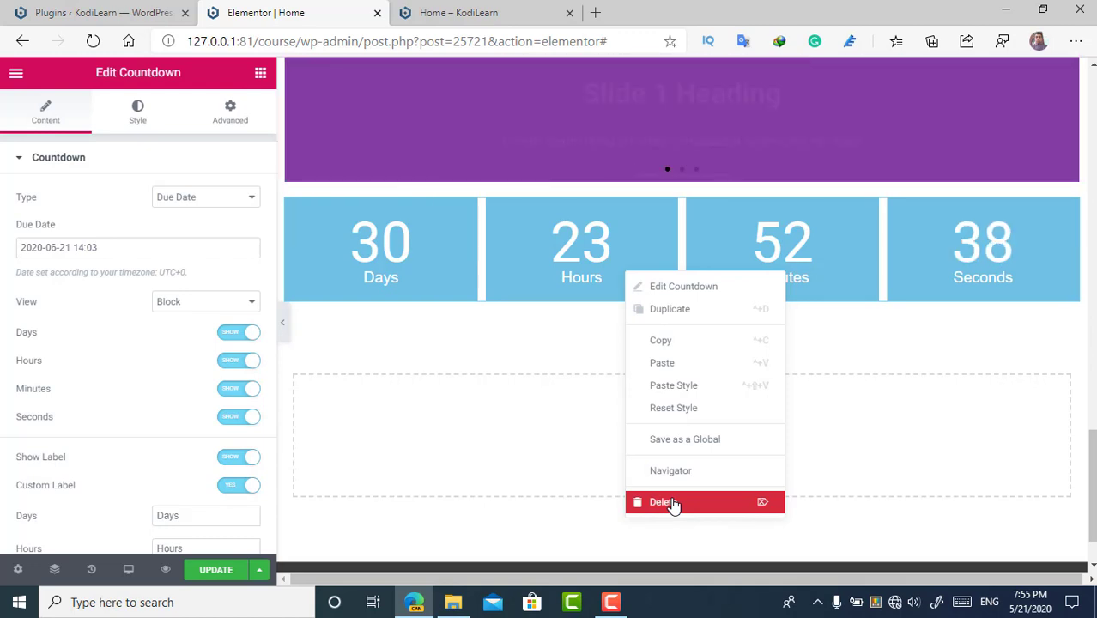
{"action": "left_click", "coordinate": [674, 503]}
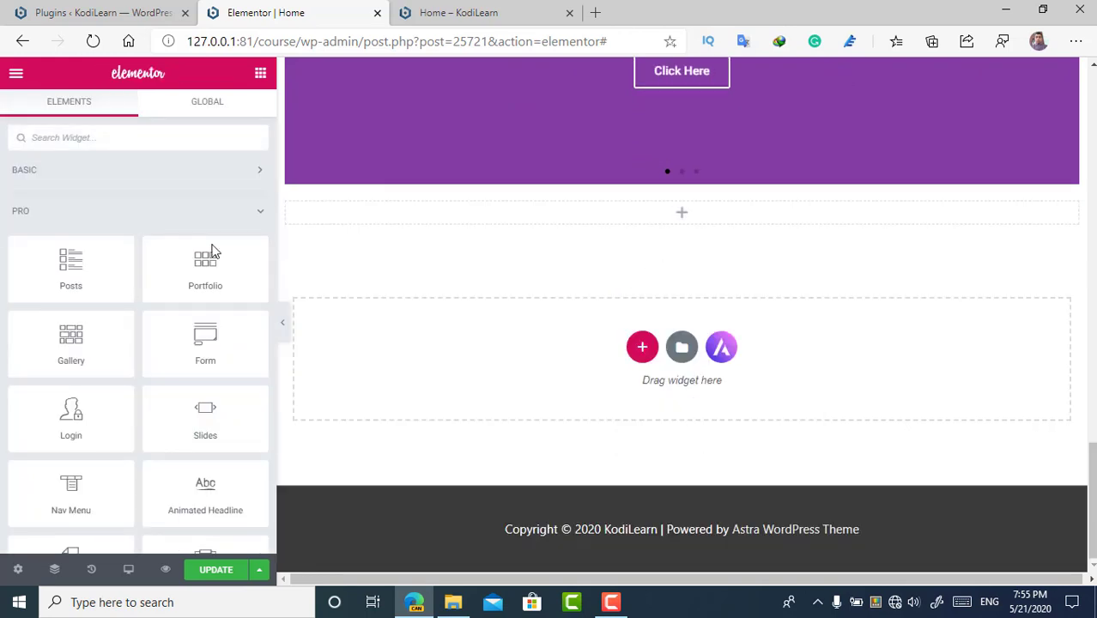
Step: Place a Price Table widget in the empty column beside the form
{"action": "scroll", "coordinate": [91, 348], "scroll_direction": "down", "scroll_amount": 7}
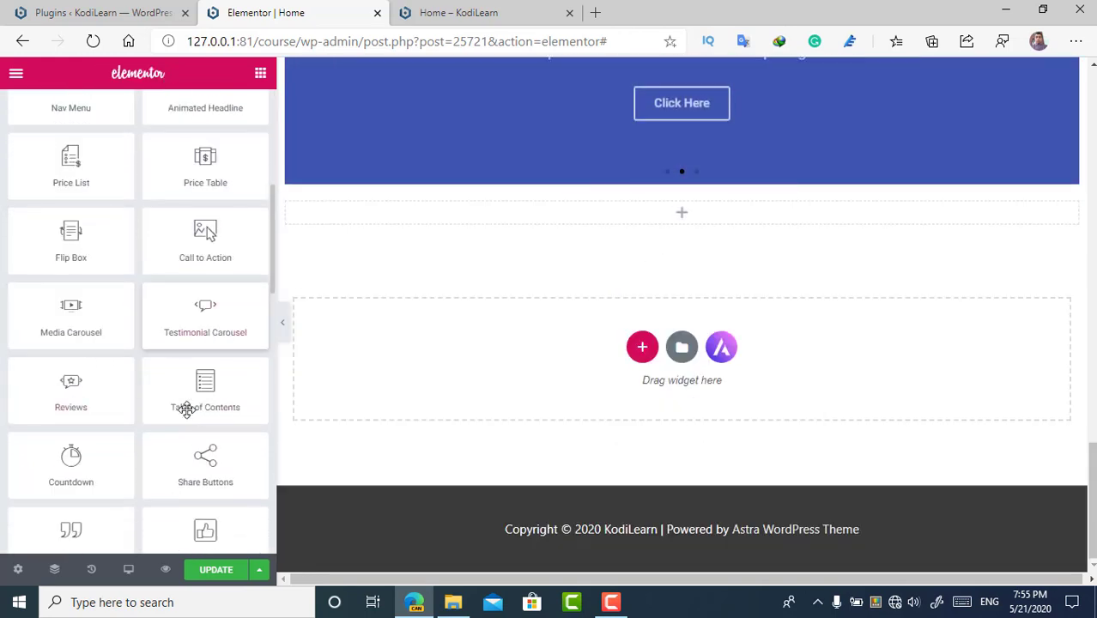
{"action": "scroll", "coordinate": [119, 391], "scroll_direction": "down", "scroll_amount": 1}
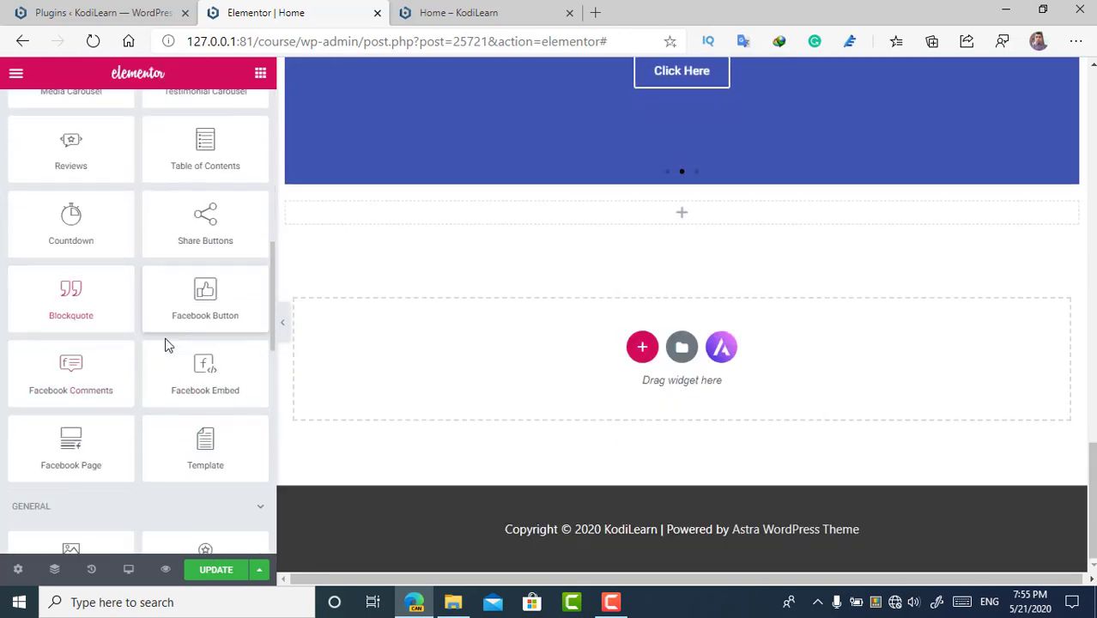
{"action": "scroll", "coordinate": [171, 314], "scroll_direction": "up", "scroll_amount": 3}
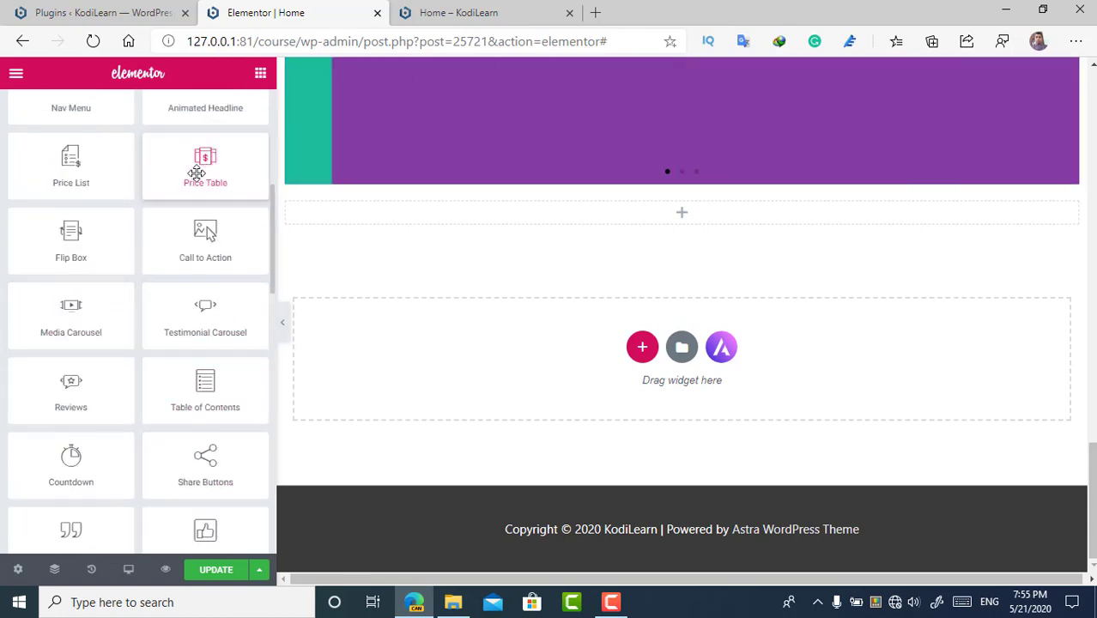
{"action": "scroll", "coordinate": [800, 347], "scroll_direction": "up", "scroll_amount": 5}
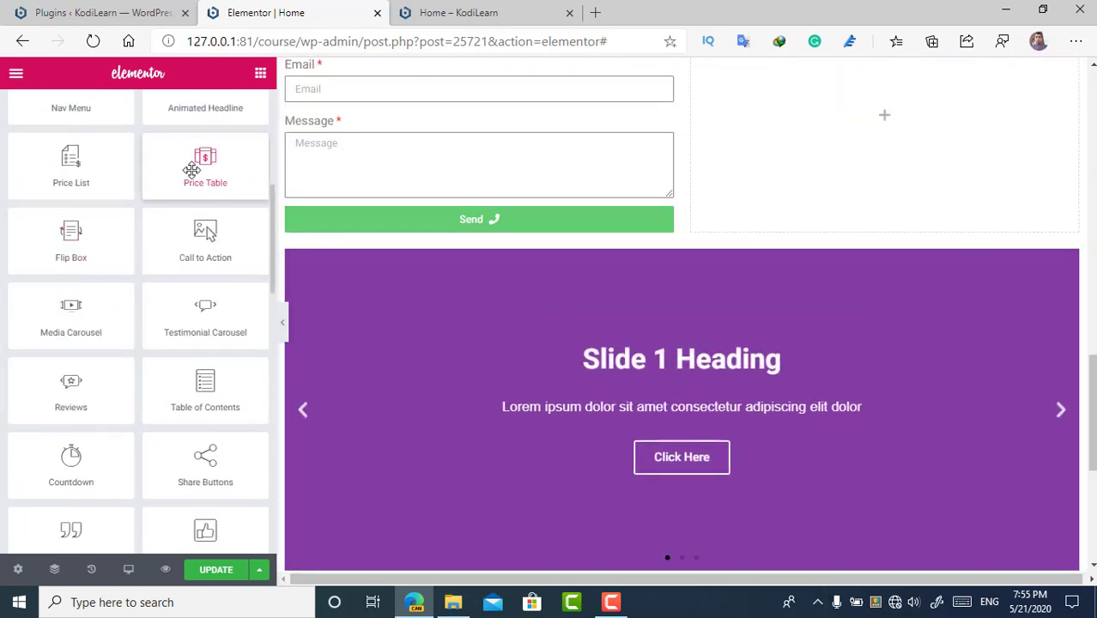
{"action": "left_click_drag", "start_coordinate": [190, 170], "coordinate": [884, 176]}
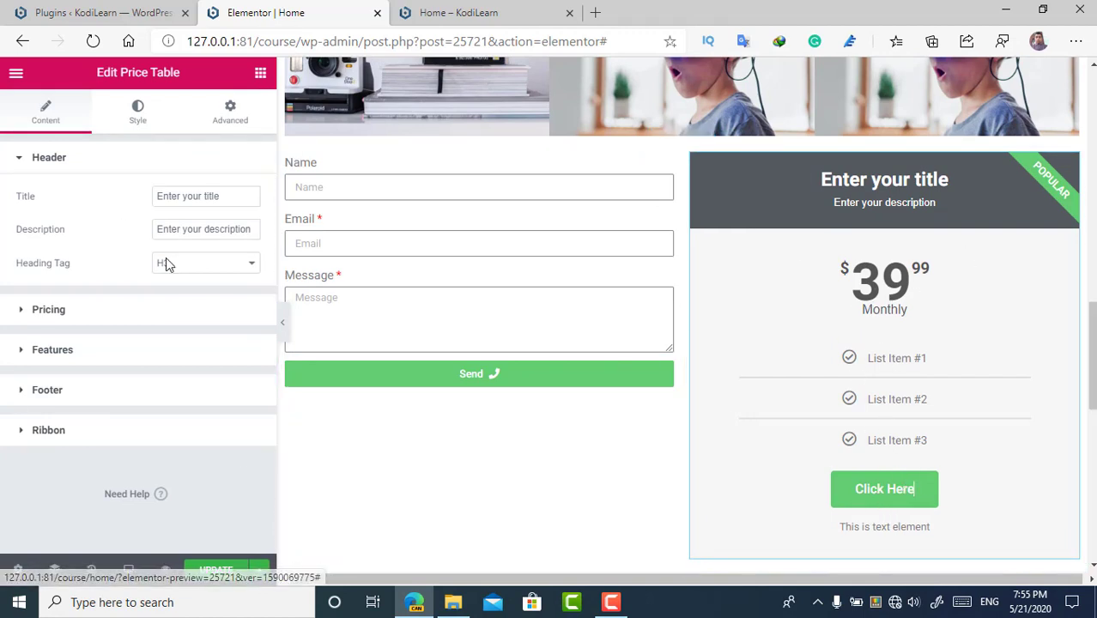
{"action": "left_click_drag", "start_coordinate": [833, 538], "coordinate": [684, 483]}
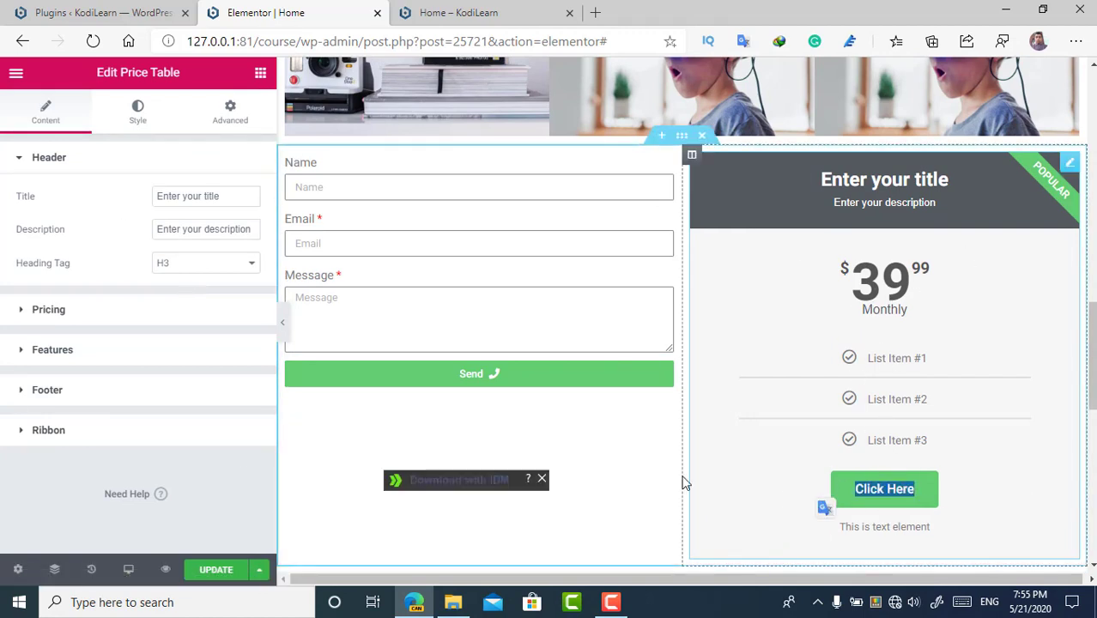
Step: Set the price table header's background color to dark red #A22C2C
{"action": "left_click", "coordinate": [977, 192]}
{"action": "left_click", "coordinate": [120, 122]}
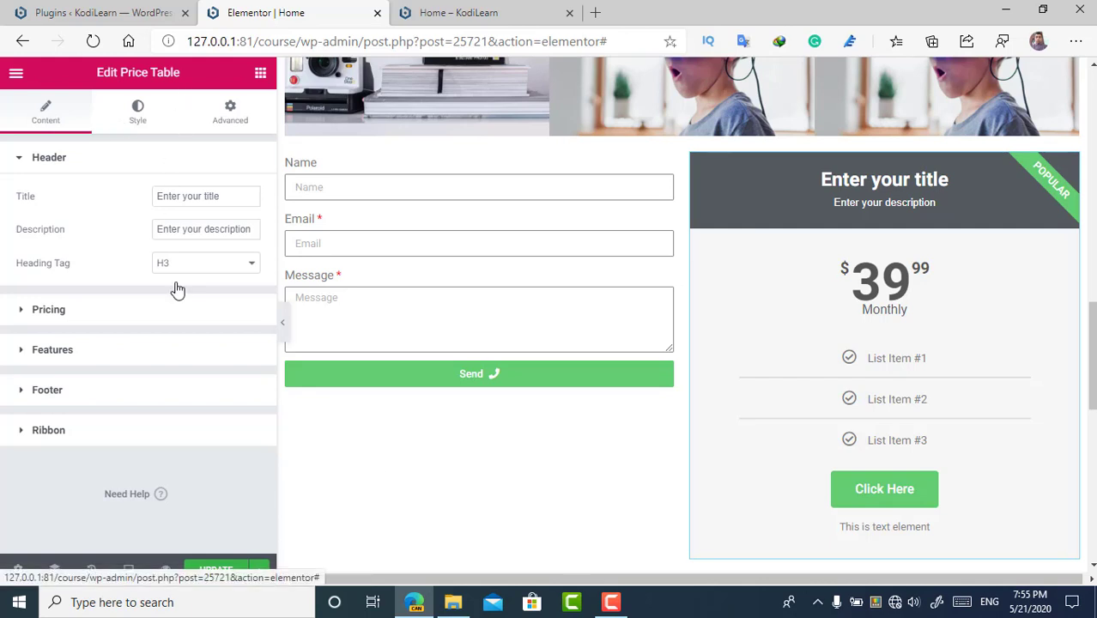
{"action": "left_click", "coordinate": [227, 197]}
{"action": "mouse_move", "coordinate": [142, 333]}
{"action": "left_mouse_down"}
{"action": "mouse_move", "coordinate": [174, 338]}
{"action": "mouse_move", "coordinate": [180, 259]}
{"action": "mouse_move", "coordinate": [192, 259]}
{"action": "mouse_move", "coordinate": [118, 265]}
{"action": "mouse_move", "coordinate": [115, 300]}
{"action": "mouse_move", "coordinate": [180, 262]}
{"action": "mouse_move", "coordinate": [177, 307]}
{"action": "left_mouse_up"}
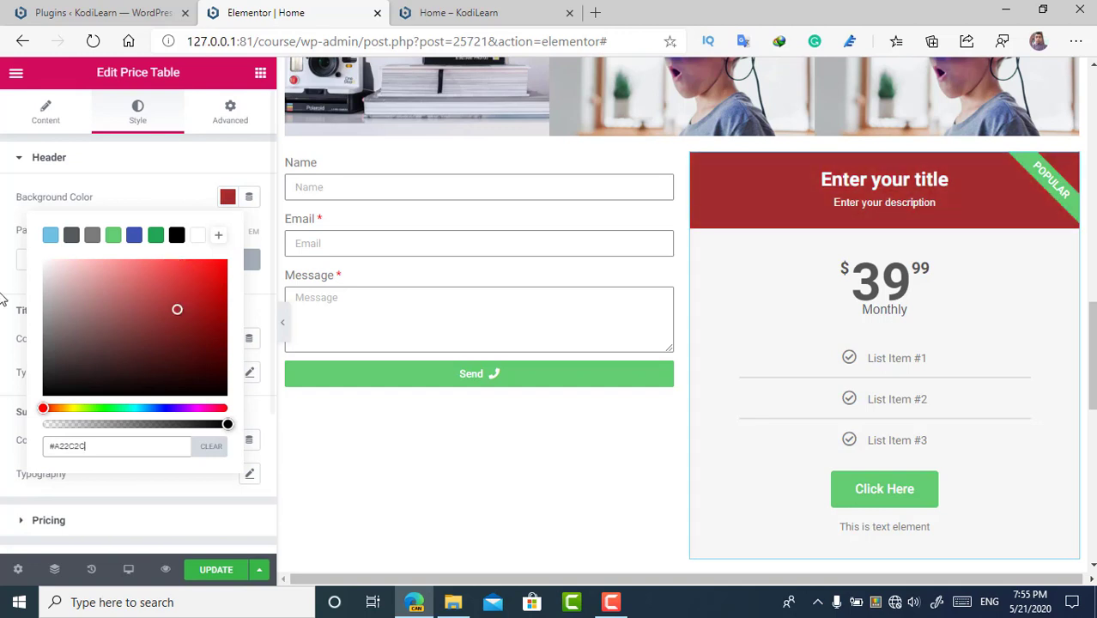
{"action": "key", "text": "Escape"}
Step: Review the price table's Pricing, Features, Footer and Ribbon content settings
{"action": "left_click", "coordinate": [23, 122]}
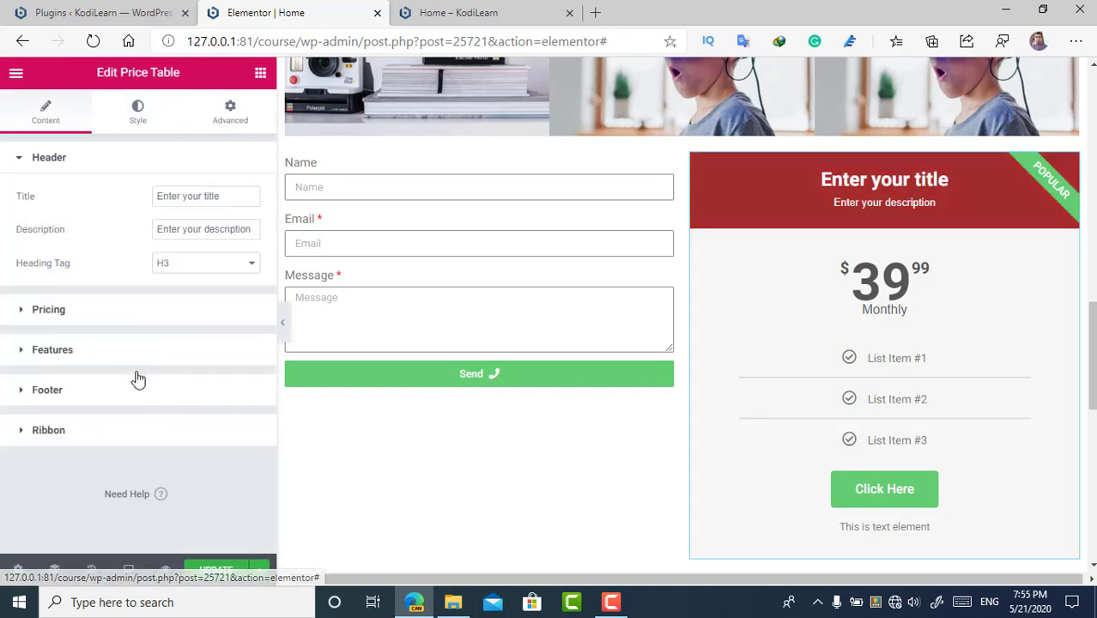
{"action": "left_click", "coordinate": [68, 311]}
{"action": "left_click", "coordinate": [76, 419]}
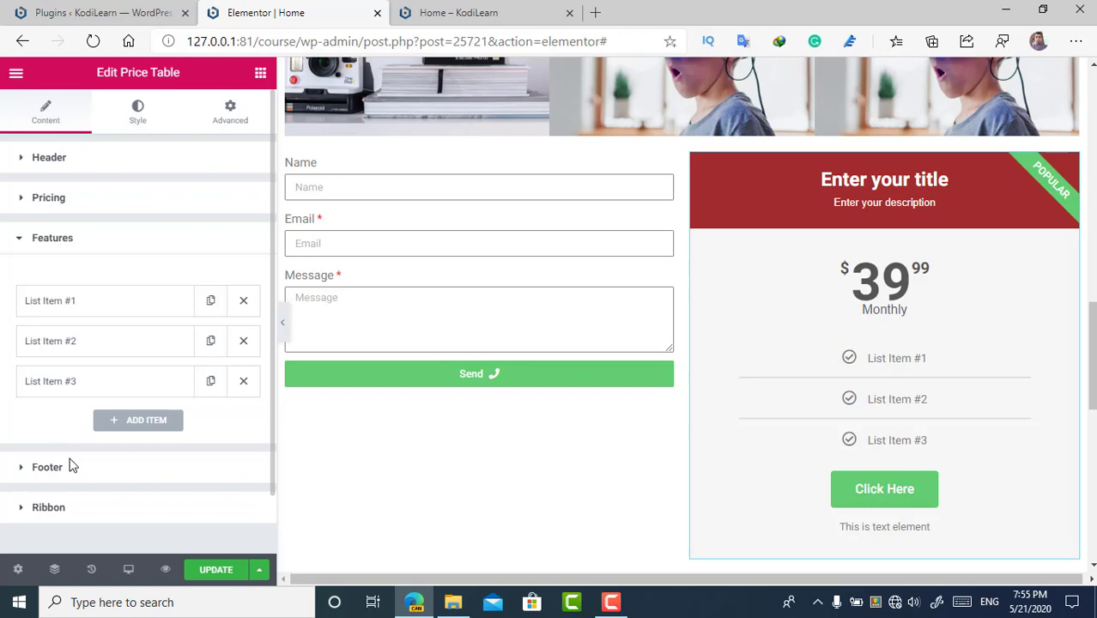
{"action": "left_click", "coordinate": [27, 470]}
{"action": "left_click", "coordinate": [65, 504]}
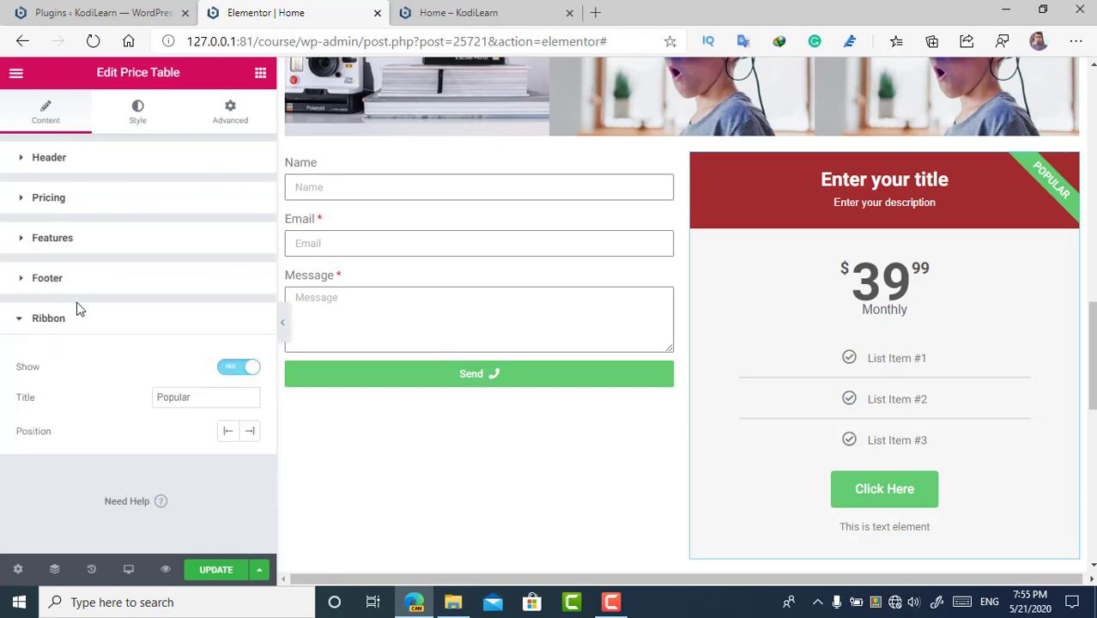
Step: Return to the widget list and look over the remaining Pro widgets
{"action": "scroll", "coordinate": [660, 392], "scroll_direction": "down", "scroll_amount": 10}
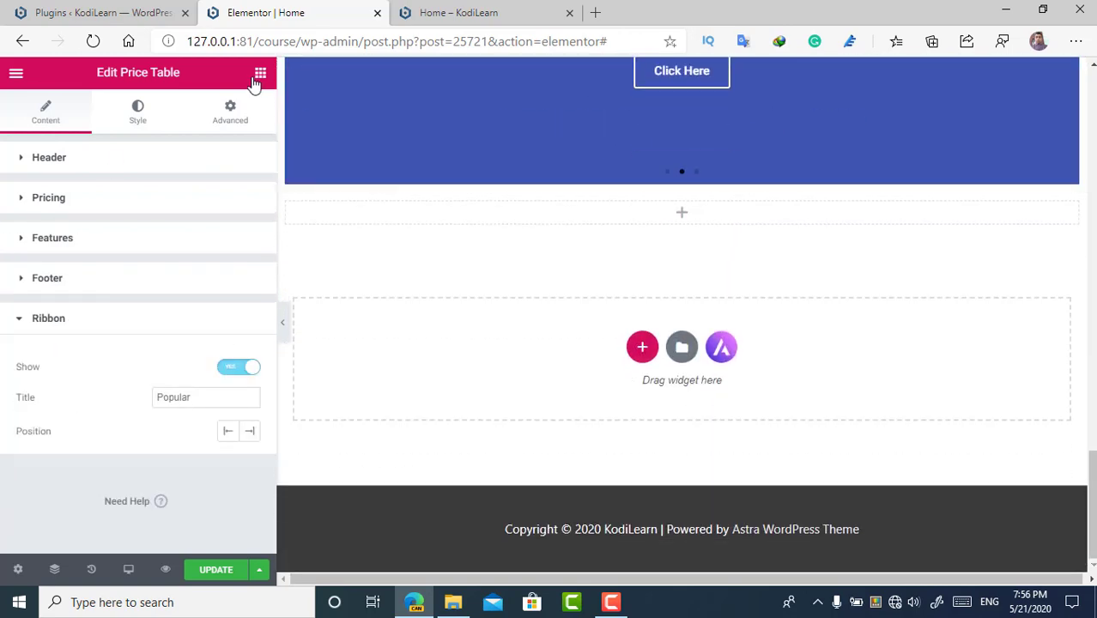
{"action": "left_click", "coordinate": [259, 74]}
{"action": "scroll", "coordinate": [88, 314], "scroll_direction": "down", "scroll_amount": 3}
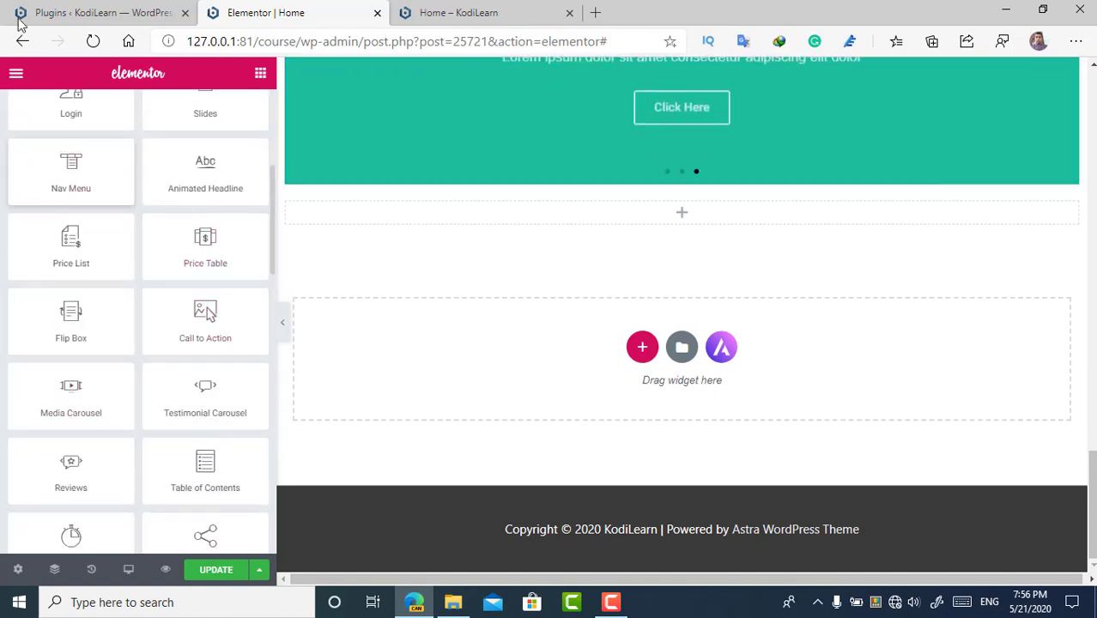
Step: Look over the Home page in the editor, from the slides section up to the posts grid
{"action": "left_click", "coordinate": [101, 12]}
{"action": "scroll", "coordinate": [257, 301], "scroll_direction": "down", "scroll_amount": 2}
{"action": "left_click", "coordinate": [278, 11]}
{"action": "scroll", "coordinate": [460, 268], "scroll_direction": "up", "scroll_amount": 10}
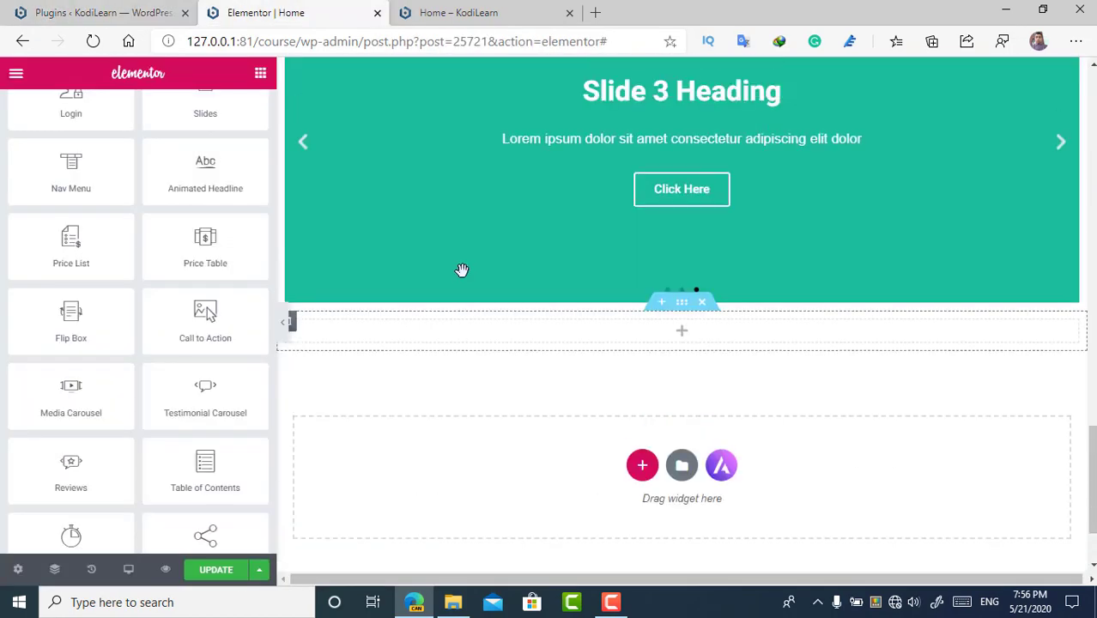
{"action": "scroll", "coordinate": [603, 334], "scroll_direction": "down", "scroll_amount": 10}
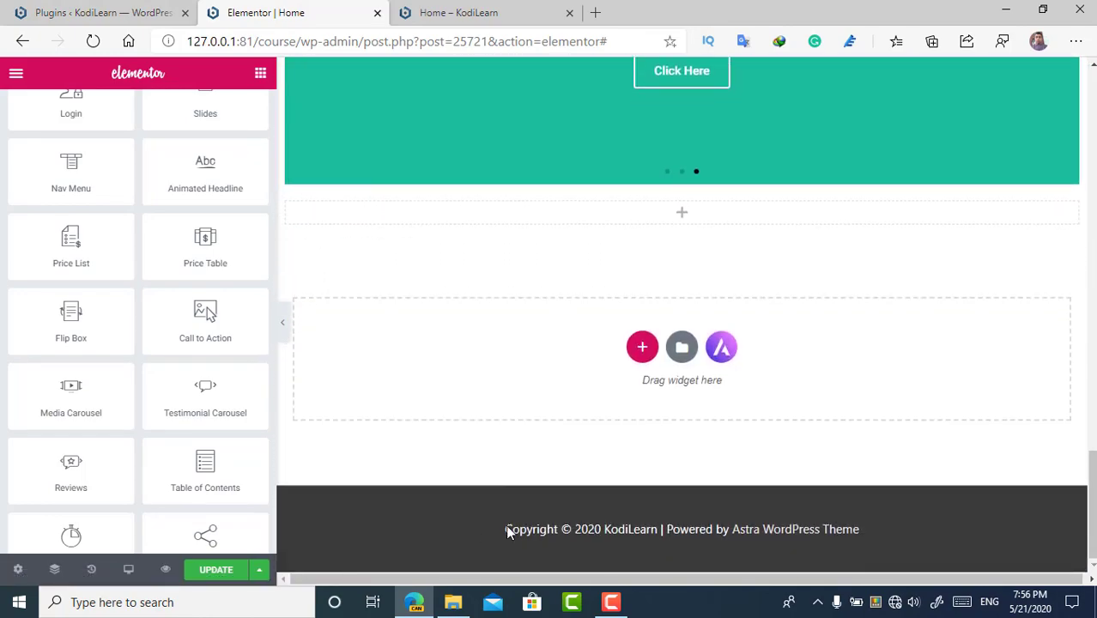
{"action": "scroll", "coordinate": [832, 470], "scroll_direction": "up", "scroll_amount": 10}
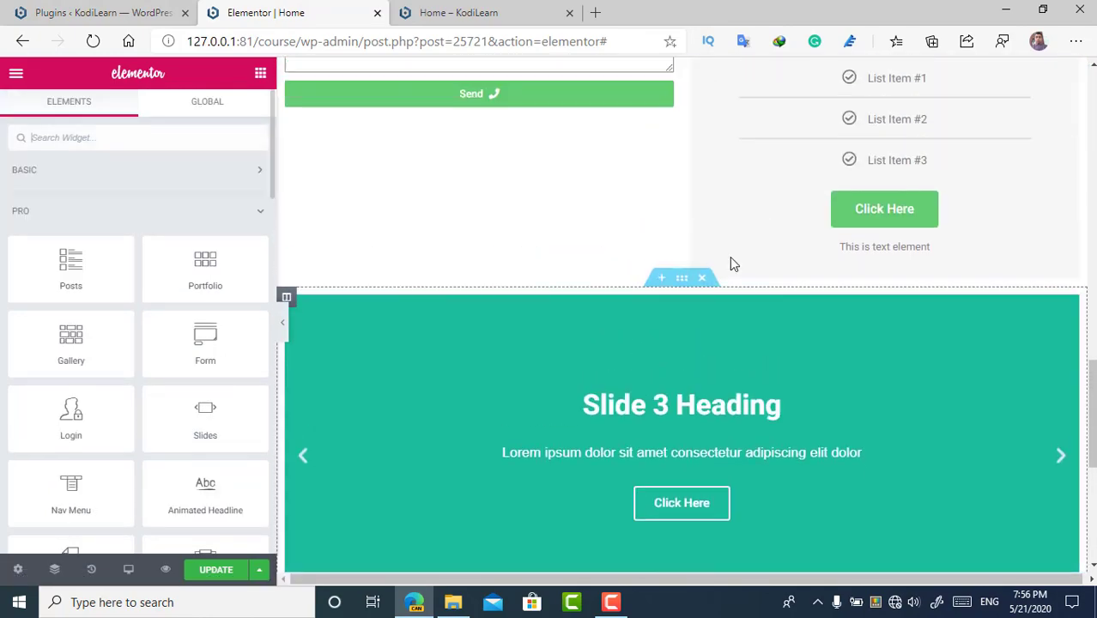
{"action": "scroll", "coordinate": [675, 244], "scroll_direction": "up", "scroll_amount": 1}
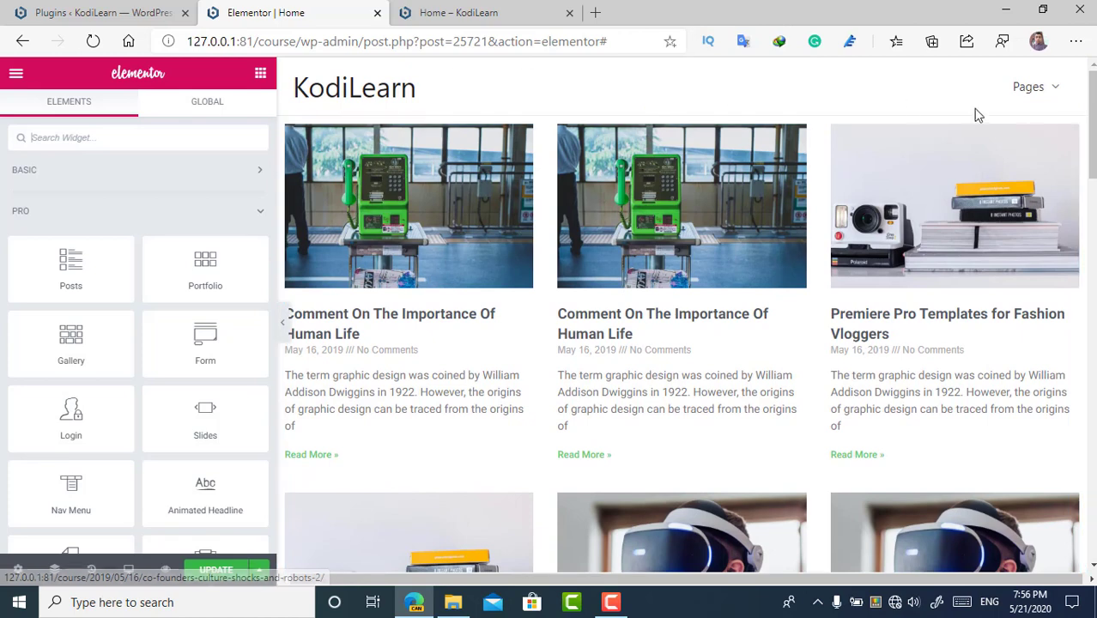
Step: Start adding a new Elementor template from the WordPress dashboard and close the Home page editor
{"action": "left_click", "coordinate": [112, 12]}
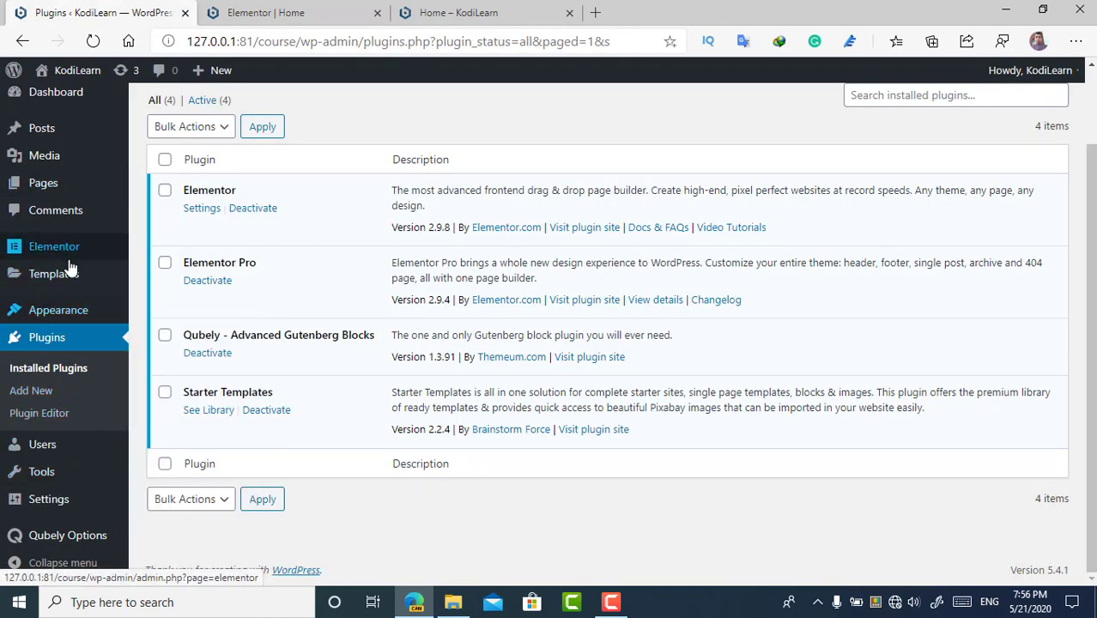
{"action": "mouse_move", "coordinate": [72, 285]}
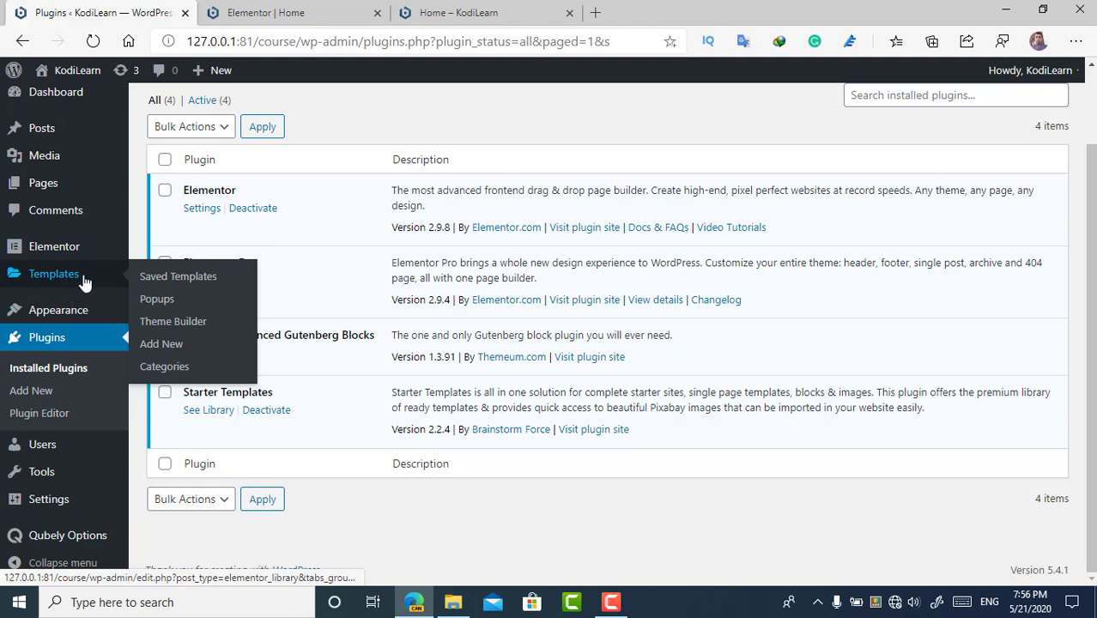
{"action": "left_click", "coordinate": [168, 344]}
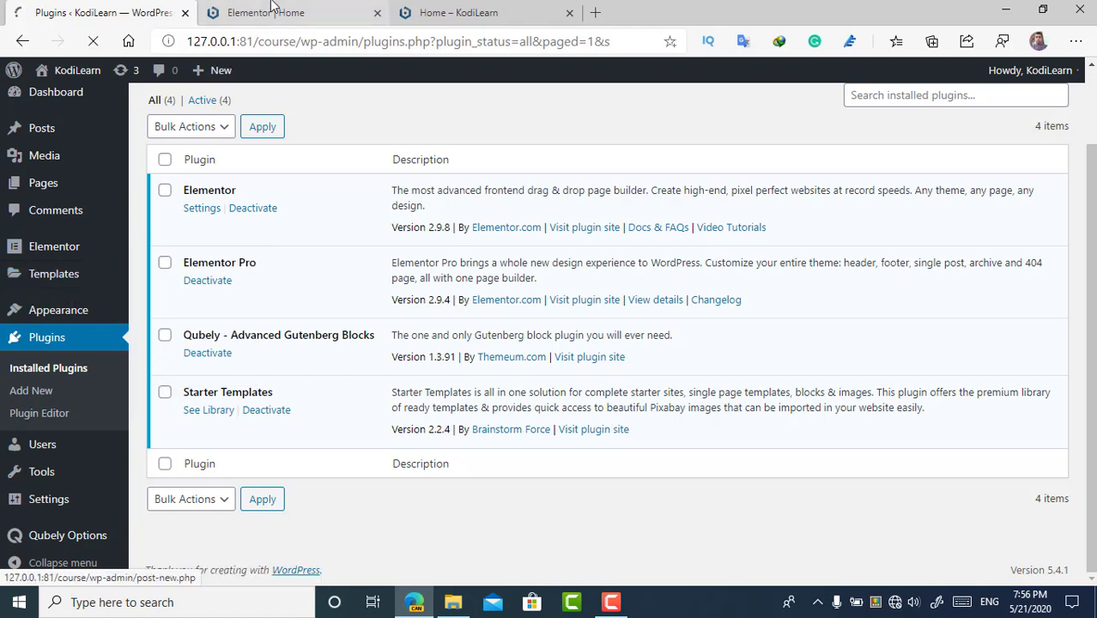
{"action": "left_click", "coordinate": [272, 12]}
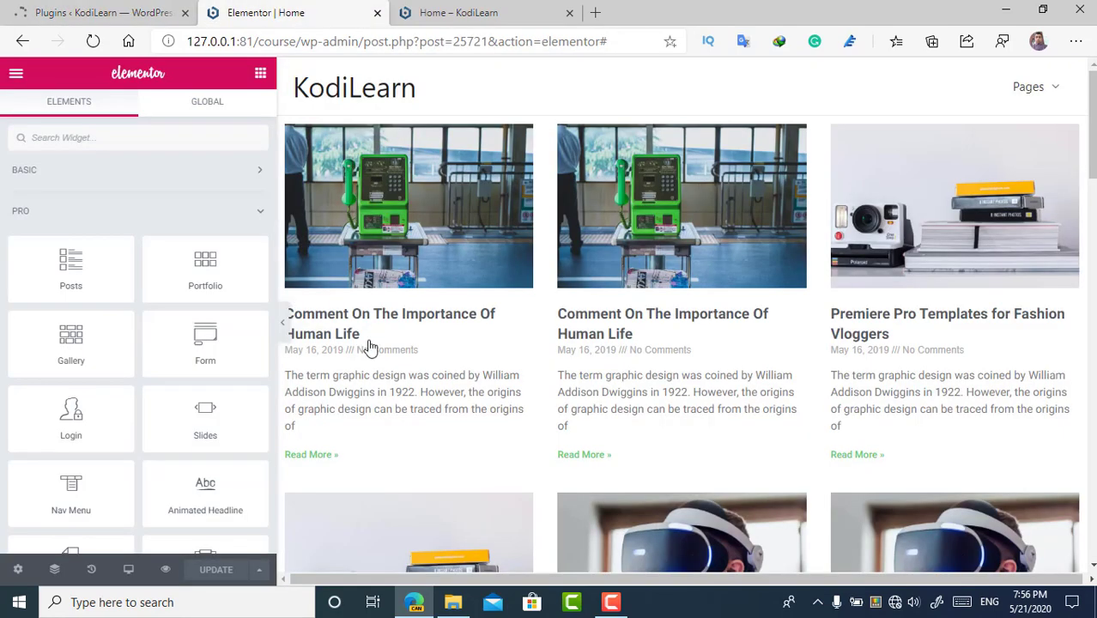
{"action": "left_click", "coordinate": [376, 13]}
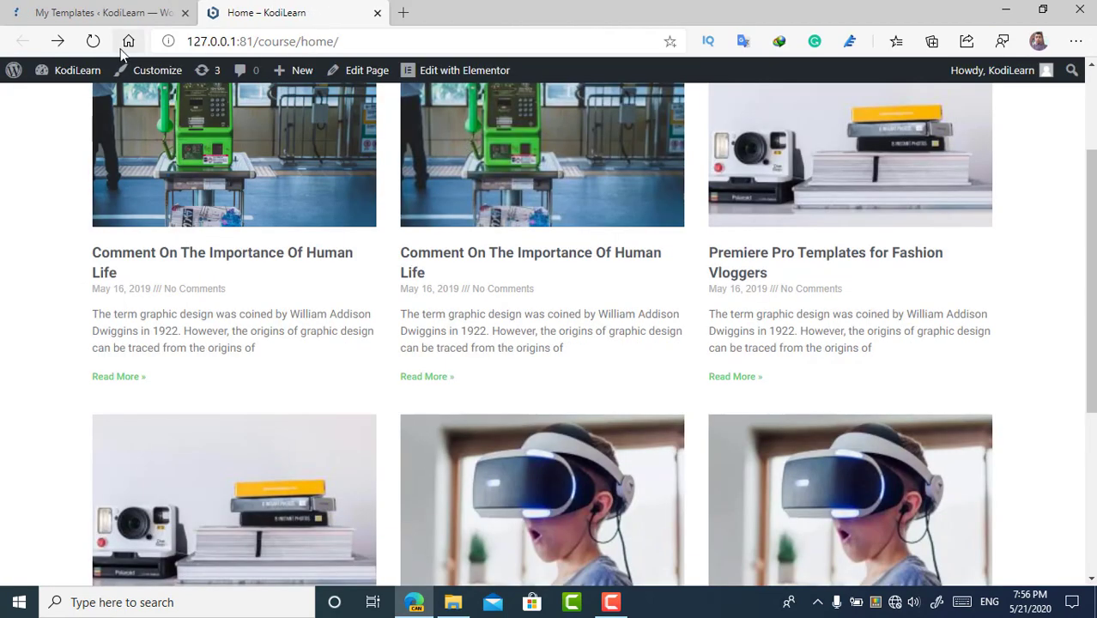
{"action": "left_click", "coordinate": [111, 10]}
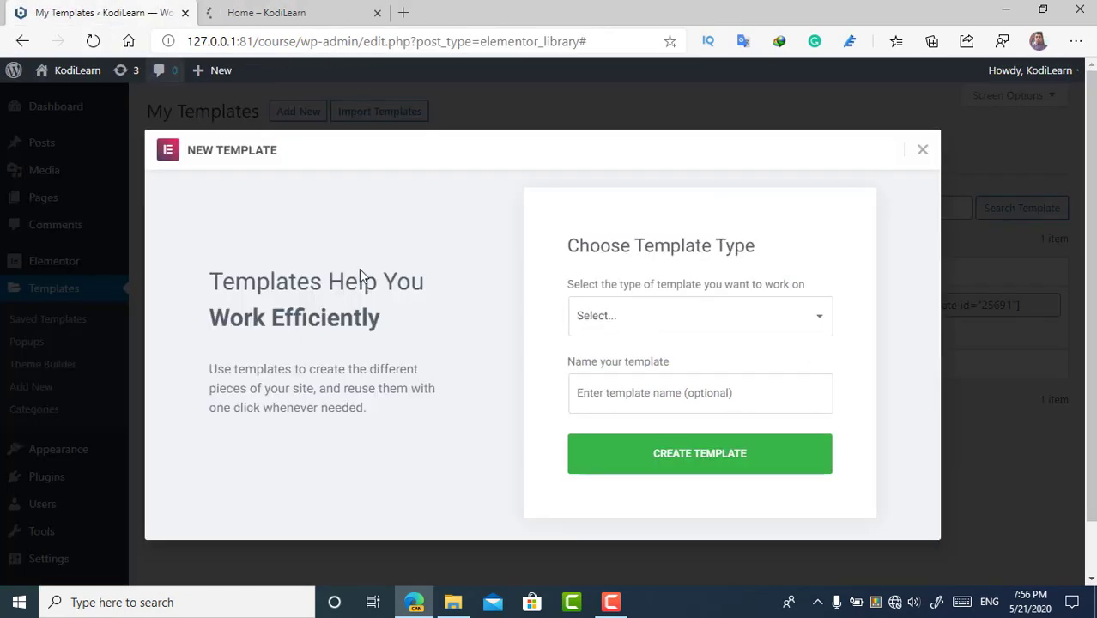
Step: Create a template of type Popup named "Popup"
{"action": "left_click", "coordinate": [719, 327]}
{"action": "left_click", "coordinate": [608, 388]}
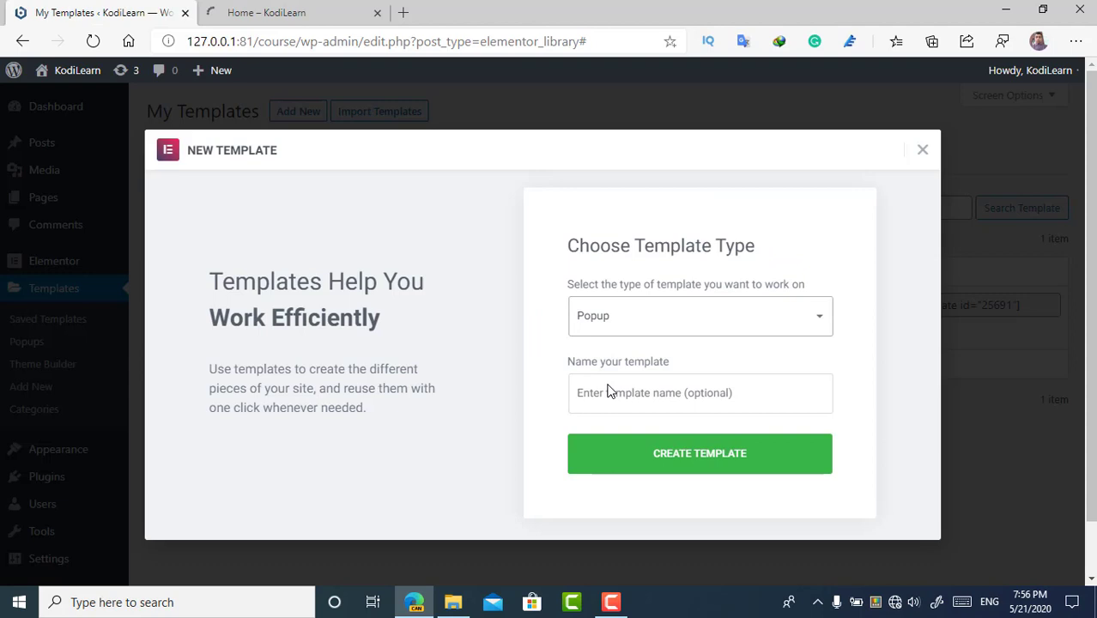
{"action": "left_click", "coordinate": [654, 396]}
{"action": "type", "text": "P"}
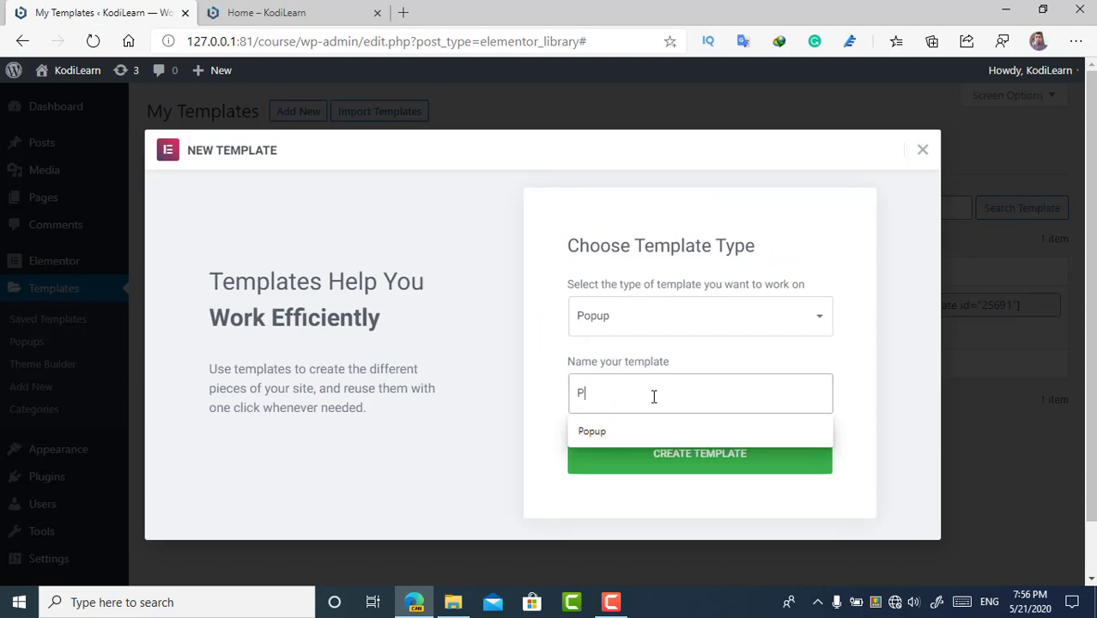
{"action": "type", "text": "opupt"}
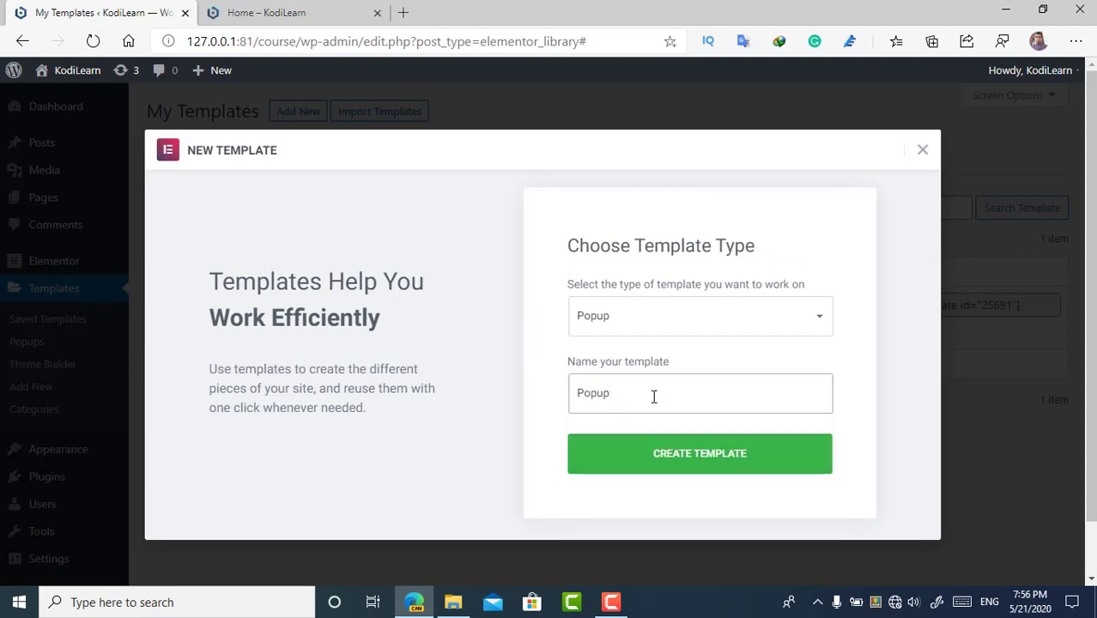
{"action": "left_click", "coordinate": [686, 455]}
Step: Check the published Home page, trying the portfolio's 3D model and Business filters before showing All again
{"action": "left_click", "coordinate": [284, 12]}
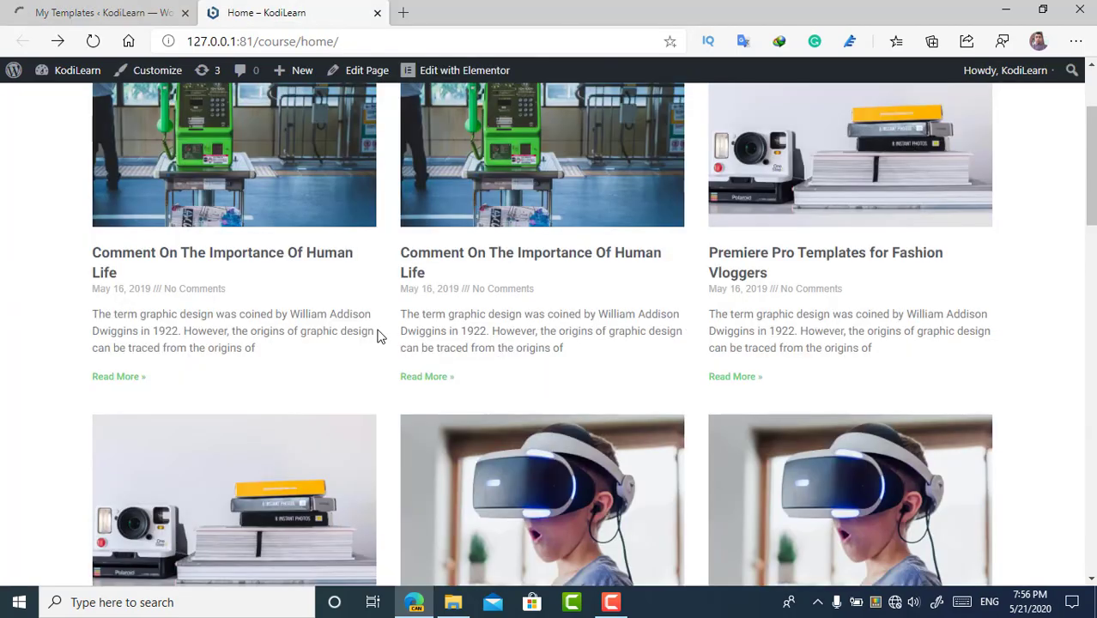
{"action": "scroll", "coordinate": [379, 399], "scroll_direction": "down", "scroll_amount": 10}
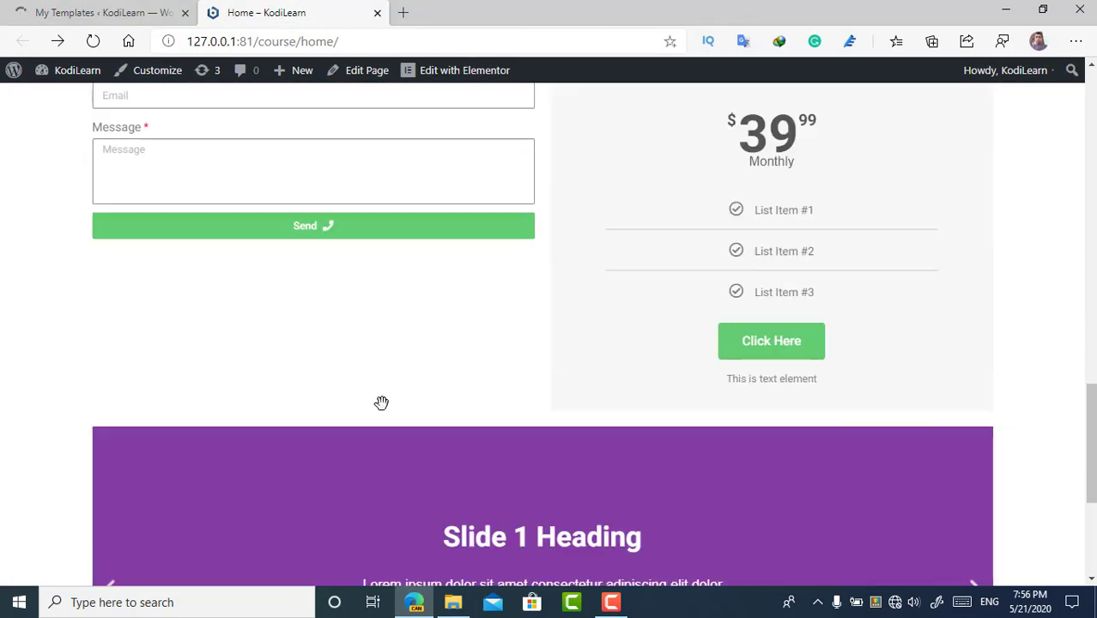
{"action": "scroll", "coordinate": [351, 316], "scroll_direction": "up", "scroll_amount": 8}
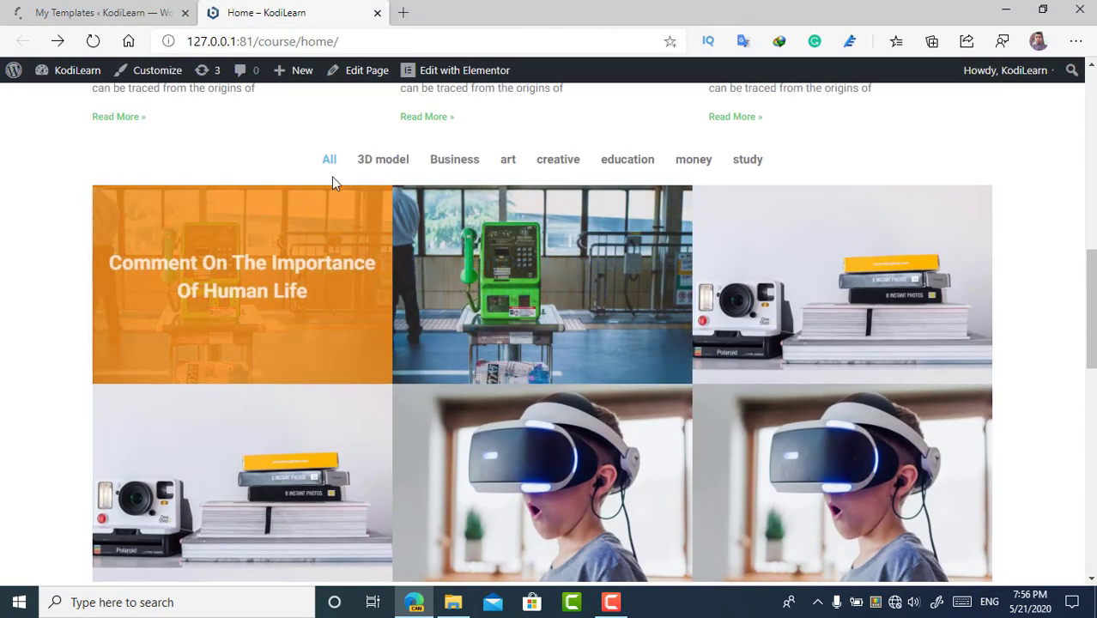
{"action": "left_click", "coordinate": [383, 159]}
{"action": "left_click", "coordinate": [433, 163]}
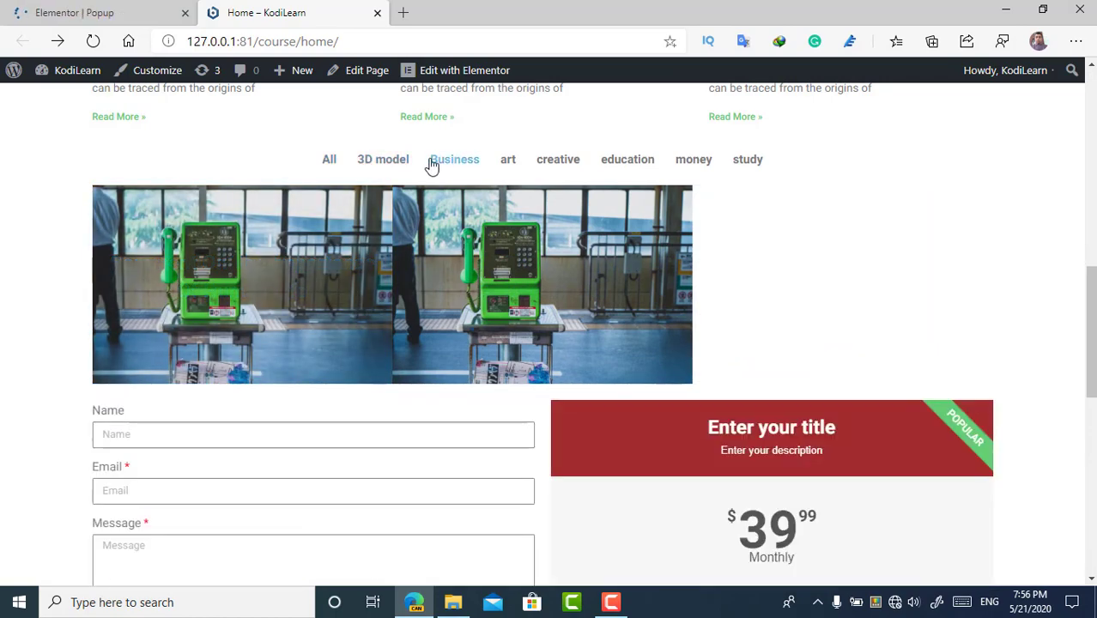
{"action": "left_click", "coordinate": [367, 165]}
{"action": "left_click", "coordinate": [330, 159]}
{"action": "scroll", "coordinate": [678, 375], "scroll_direction": "down", "scroll_amount": 8}
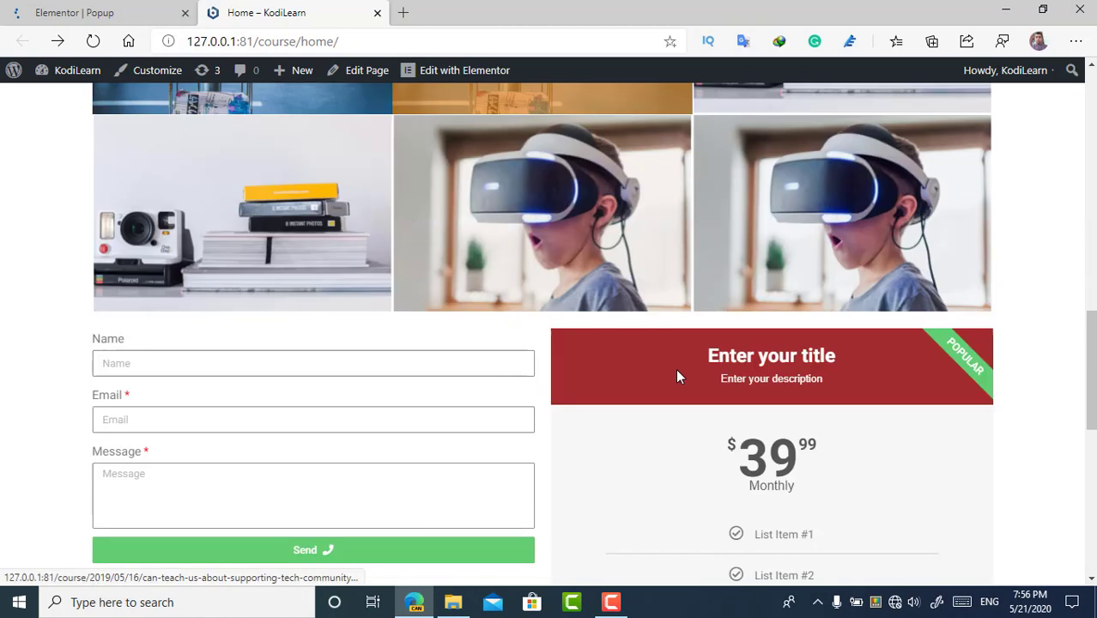
{"action": "scroll", "coordinate": [504, 308], "scroll_direction": "up", "scroll_amount": 10}
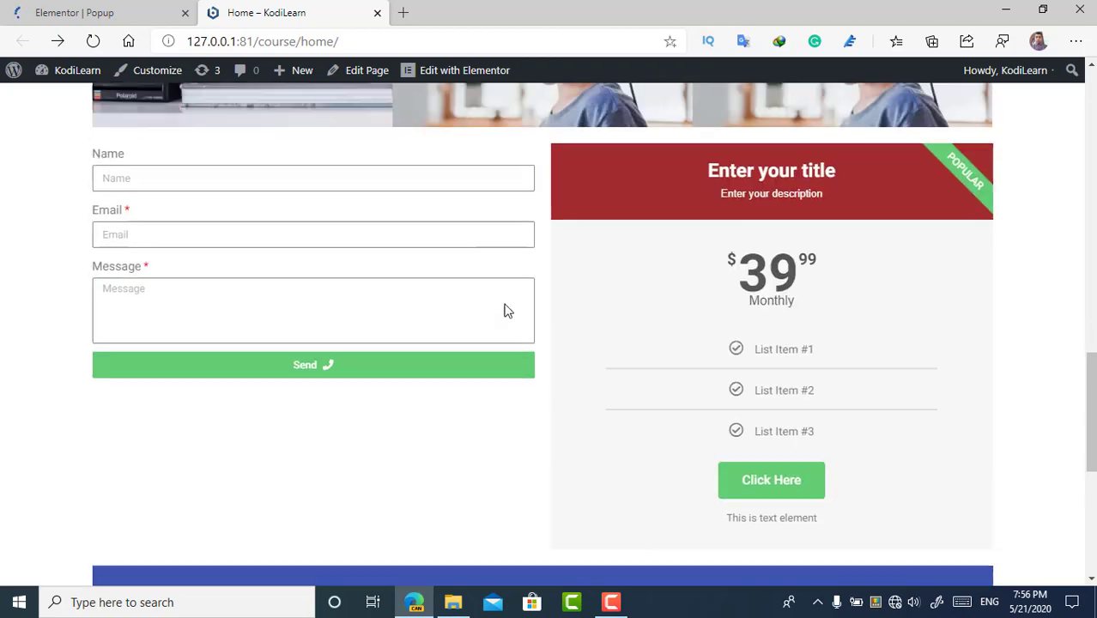
Step: Try to insert the first ready-made popup from the template library into the new popup
{"action": "key", "text": "ctrl+Tab"}
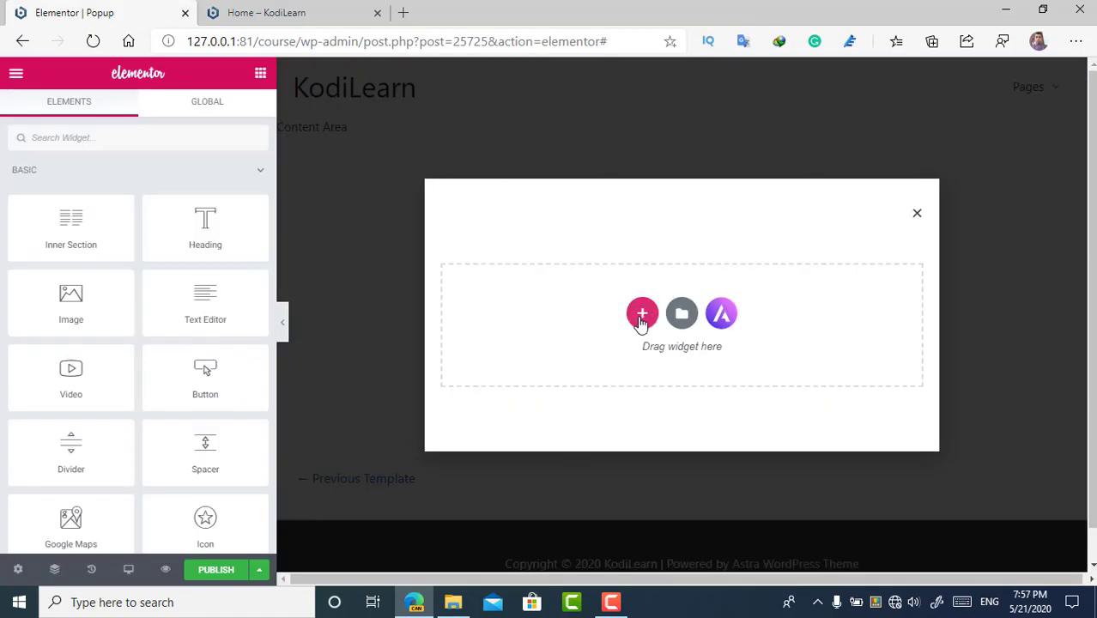
{"action": "left_click", "coordinate": [683, 313]}
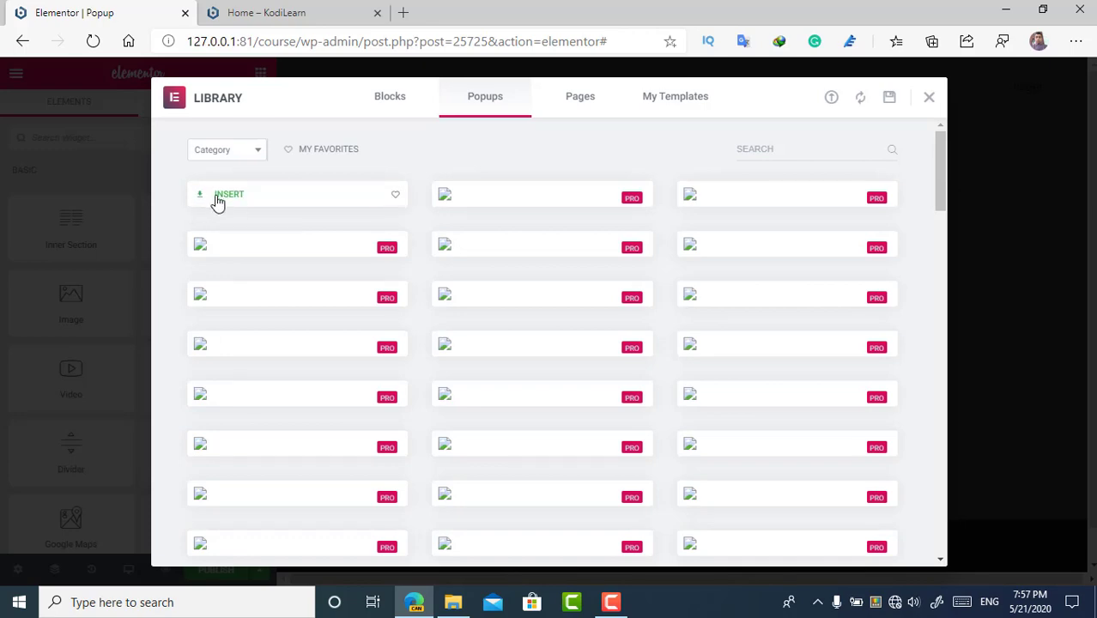
{"action": "left_click", "coordinate": [218, 200]}
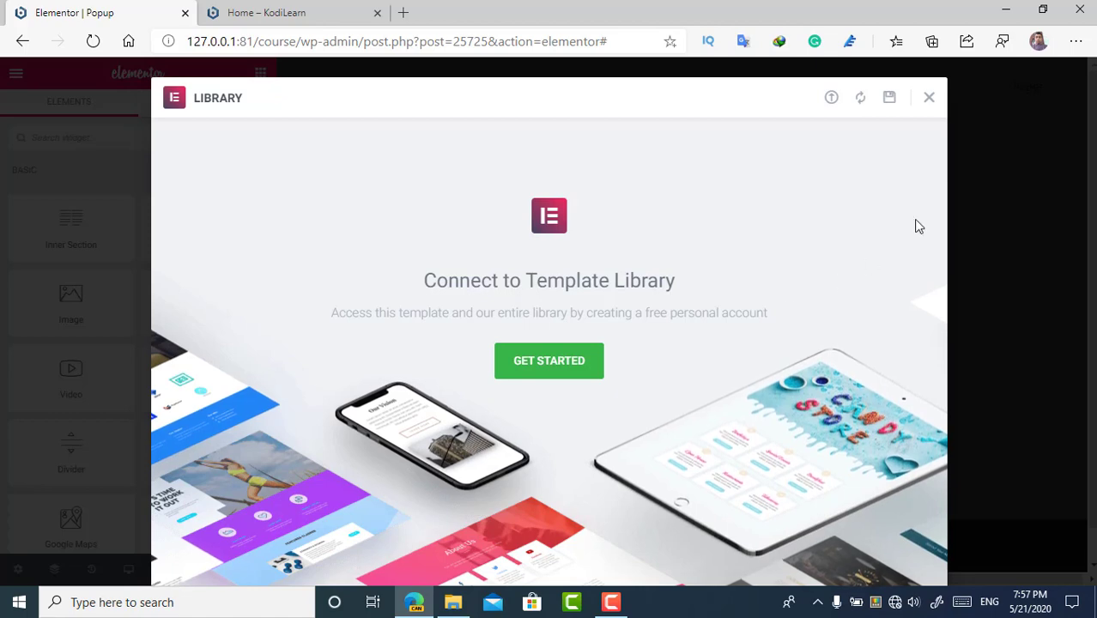
{"action": "left_click", "coordinate": [930, 100]}
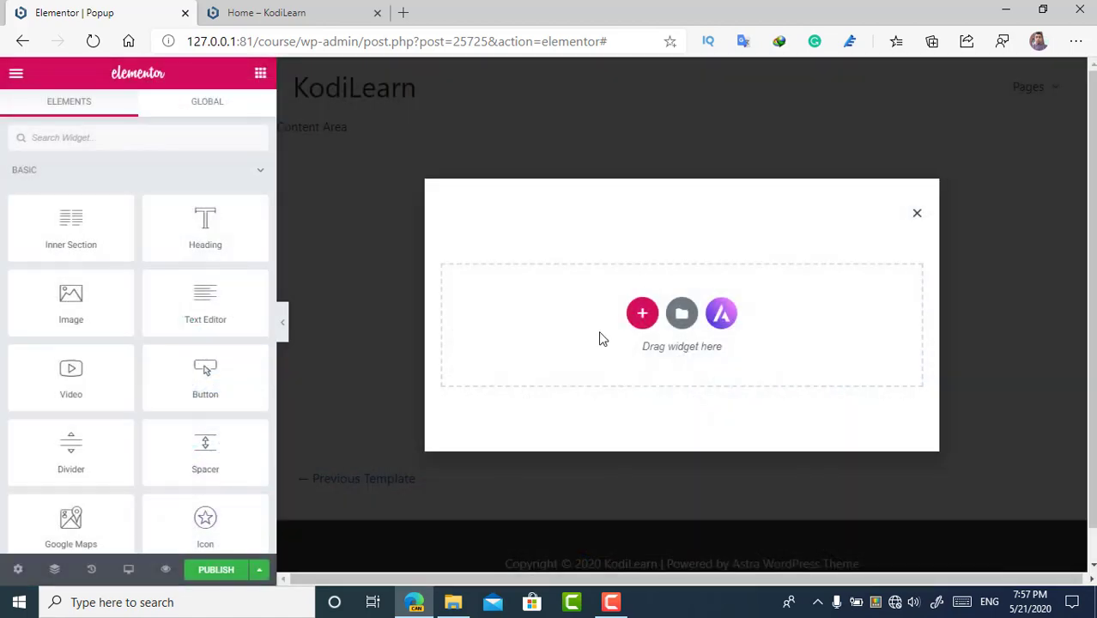
Step: Place a Login widget from the Pro widgets in the empty popup
{"action": "scroll", "coordinate": [145, 307], "scroll_direction": "down", "scroll_amount": 2}
{"action": "scroll", "coordinate": [144, 306], "scroll_direction": "down", "scroll_amount": 4}
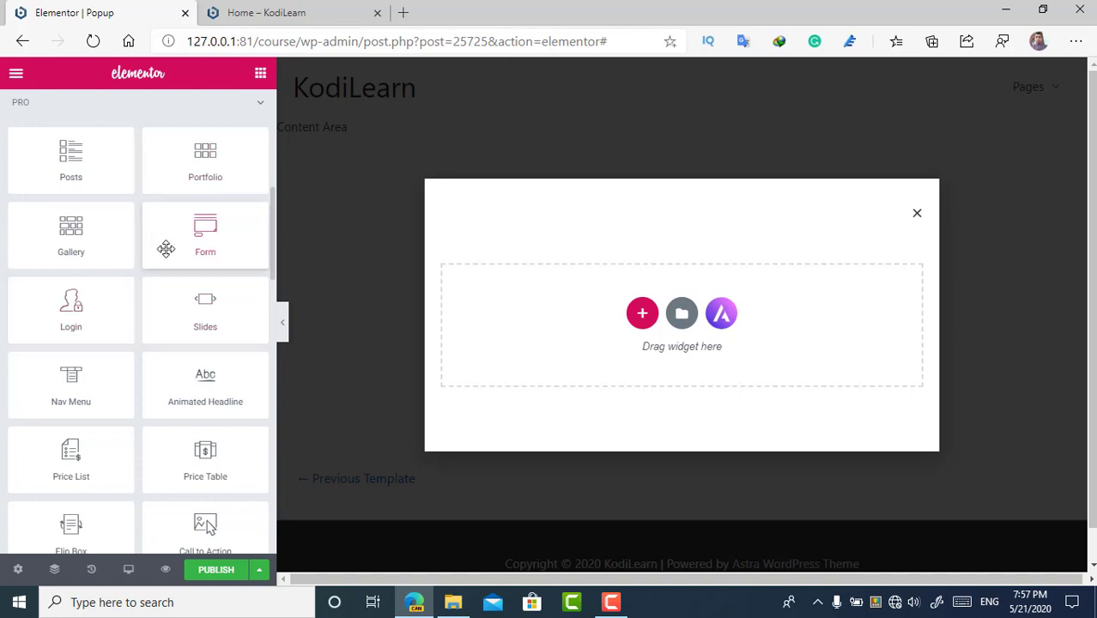
{"action": "scroll", "coordinate": [68, 289], "scroll_direction": "down", "scroll_amount": 1}
{"action": "left_click_drag", "start_coordinate": [70, 227], "coordinate": [475, 296]}
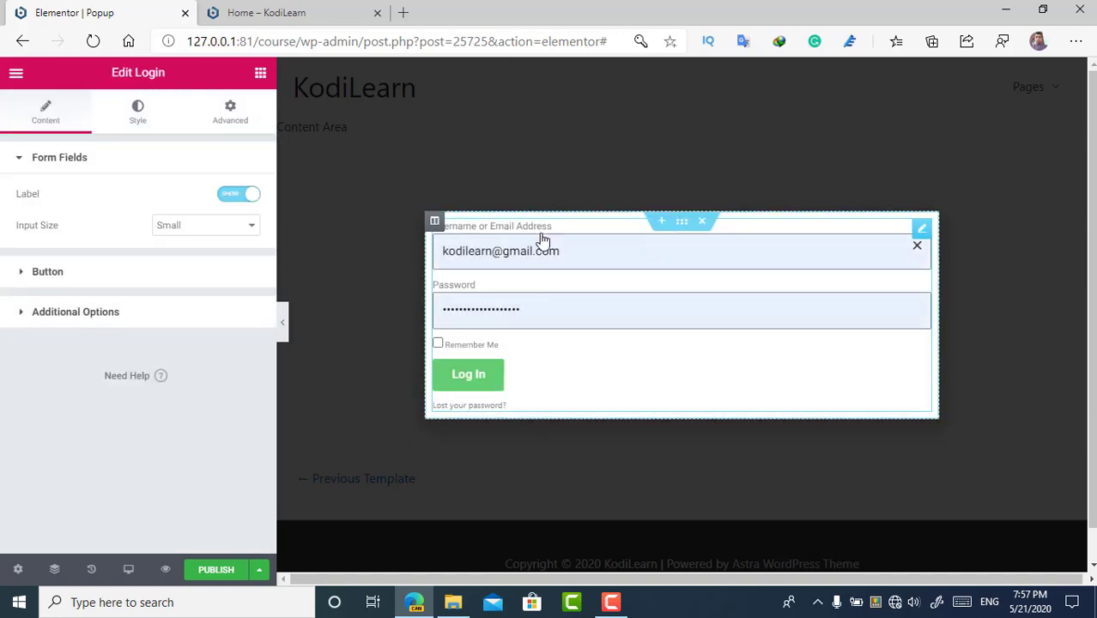
Step: Add a Heading widget above the login form with the title "Sign In to Continue"
{"action": "left_click", "coordinate": [260, 73]}
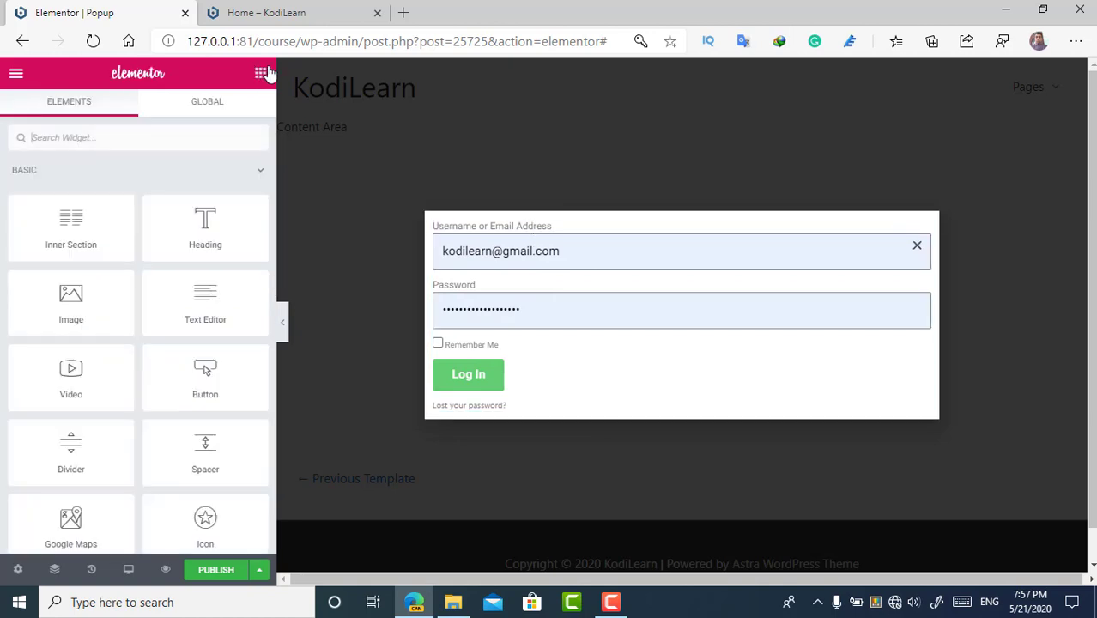
{"action": "left_click_drag", "start_coordinate": [205, 227], "coordinate": [615, 248]}
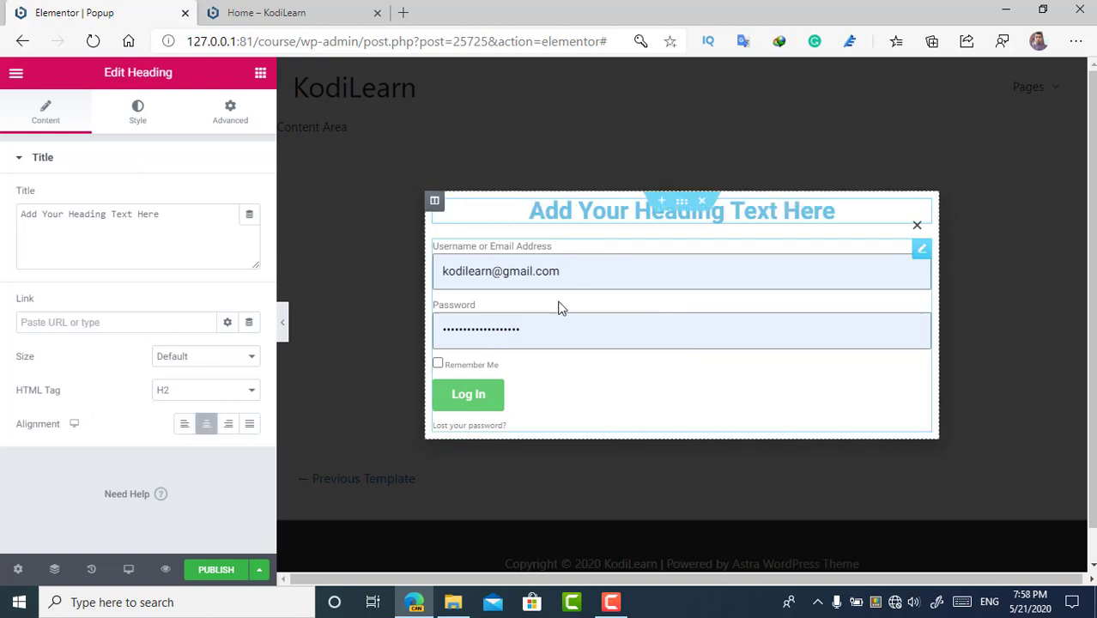
{"action": "left_click_drag", "start_coordinate": [196, 222], "coordinate": [2, 238]}
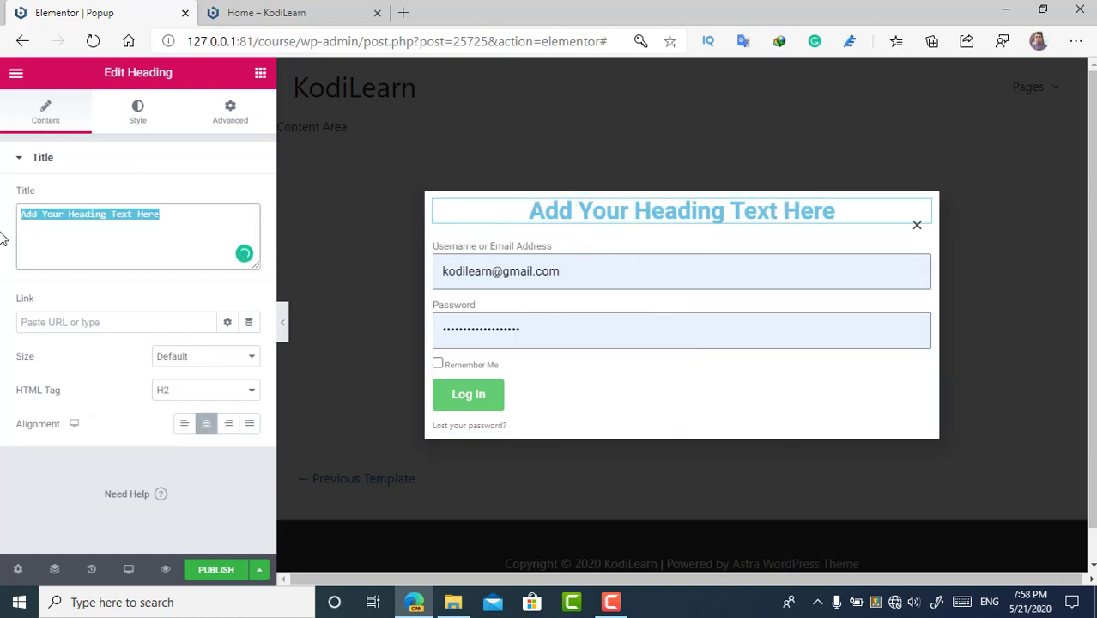
{"action": "type", "text": "Sign "}
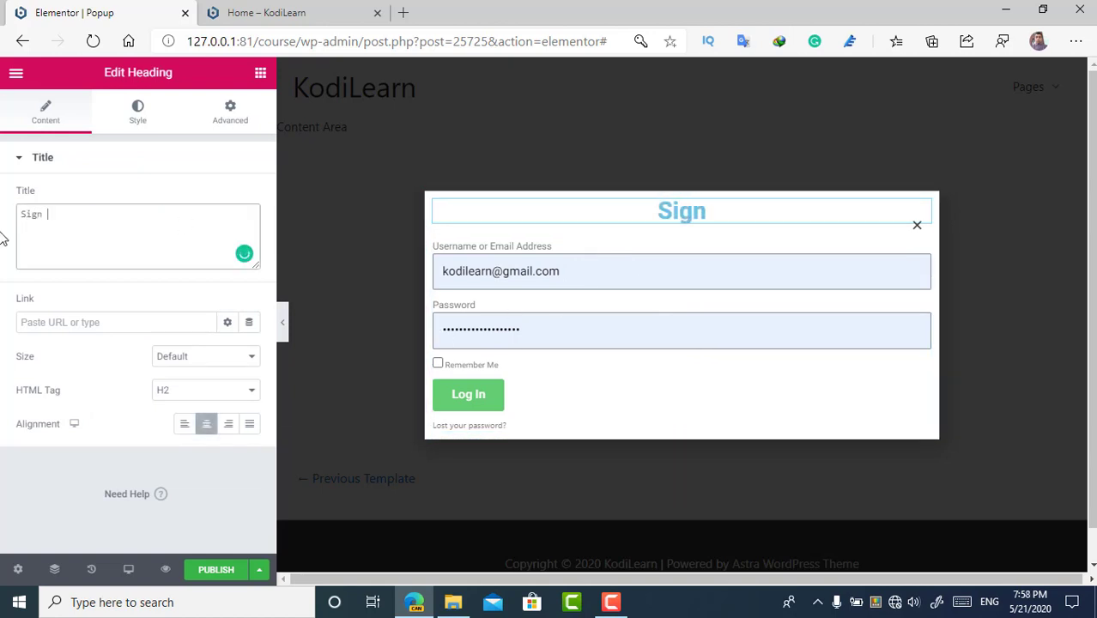
{"action": "type", "text": "In to Continue"}
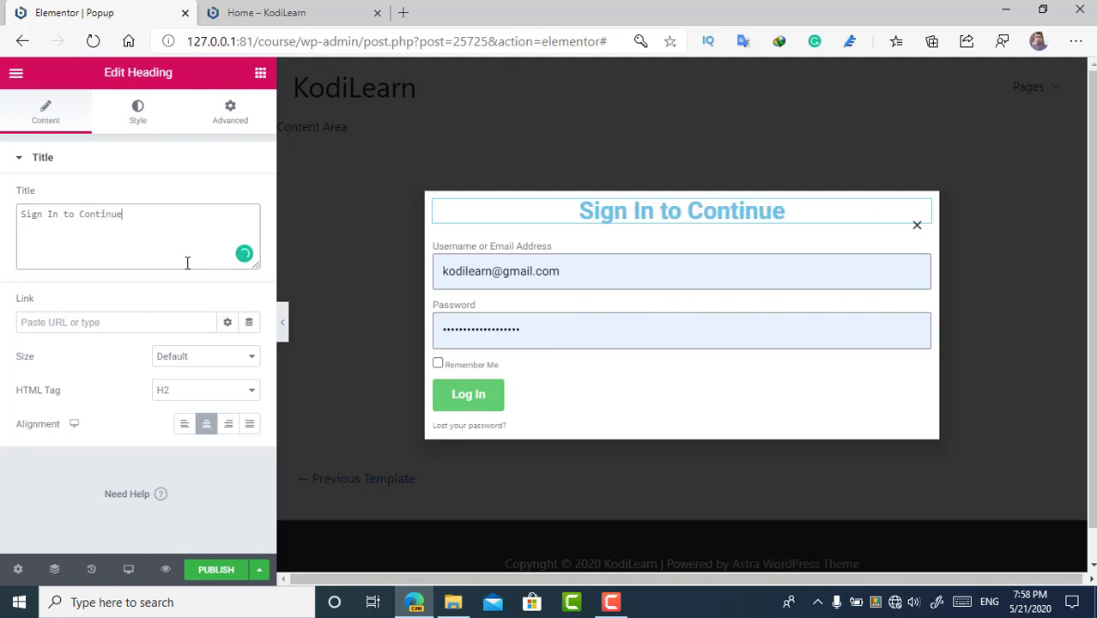
Step: Set the popup heading's text color to black
{"action": "left_click", "coordinate": [171, 116]}
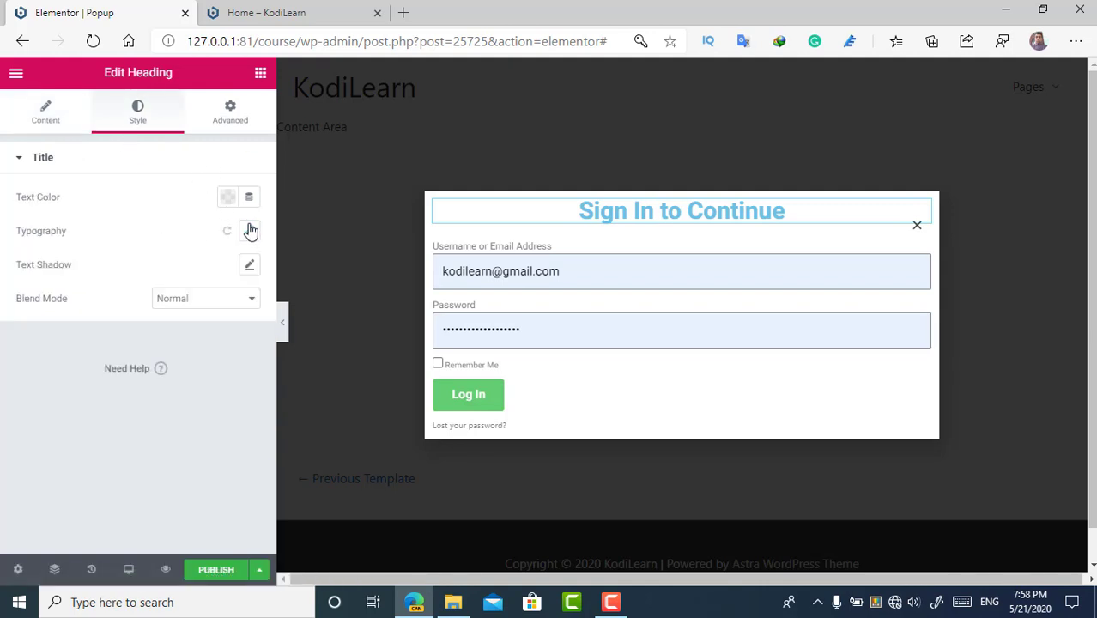
{"action": "left_click", "coordinate": [225, 204]}
{"action": "left_click_drag", "start_coordinate": [179, 316], "coordinate": [219, 424]}
{"action": "left_click", "coordinate": [229, 499]}
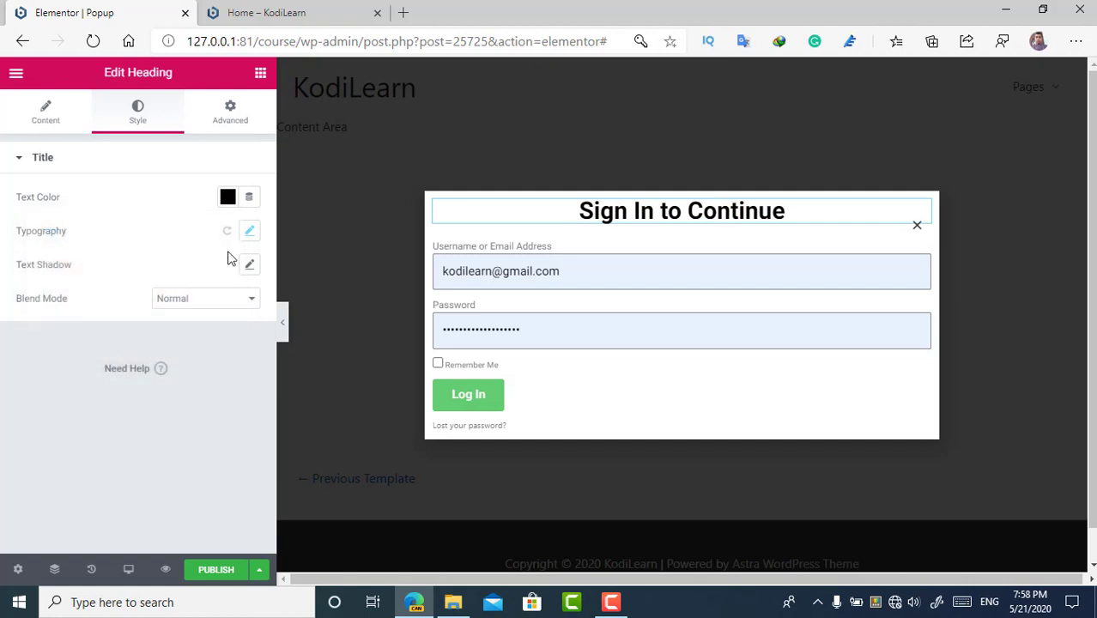
Step: Set the popup heading's font family to Poppins
{"action": "left_click", "coordinate": [248, 233]}
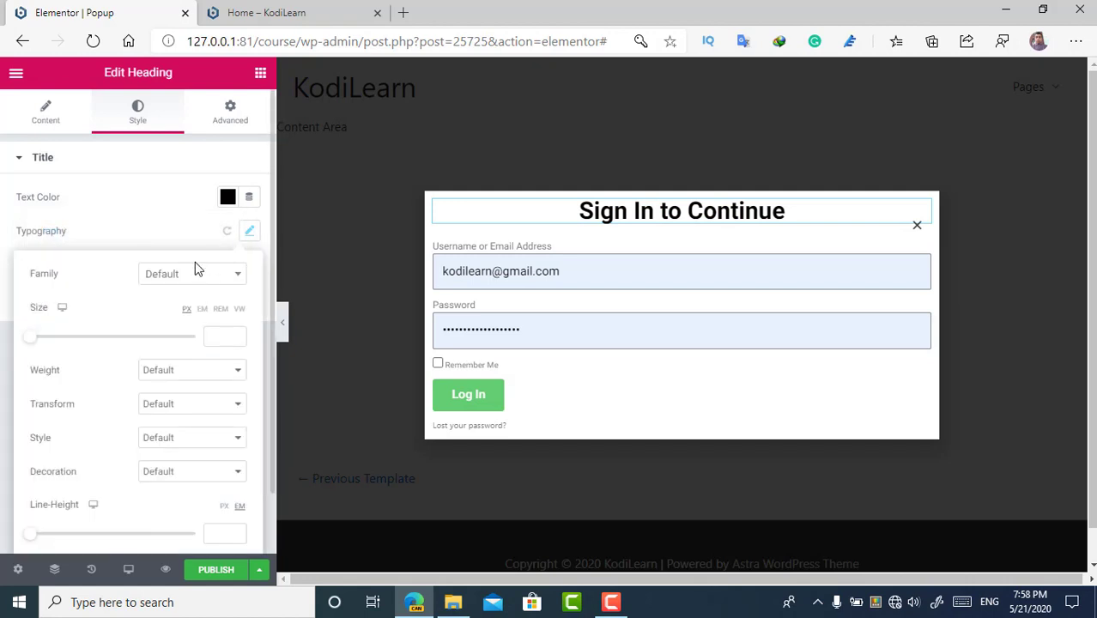
{"action": "left_click", "coordinate": [210, 283]}
{"action": "type", "text": "poppins"}
{"action": "key", "text": "Return"}
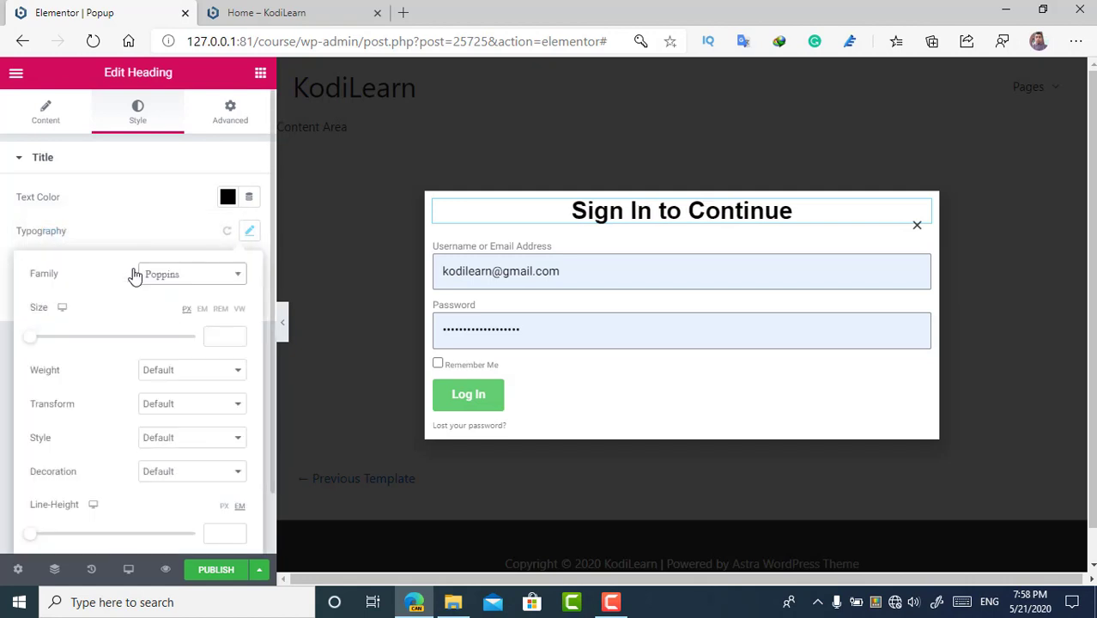
{"action": "scroll", "coordinate": [171, 399], "scroll_direction": "down", "scroll_amount": 1}
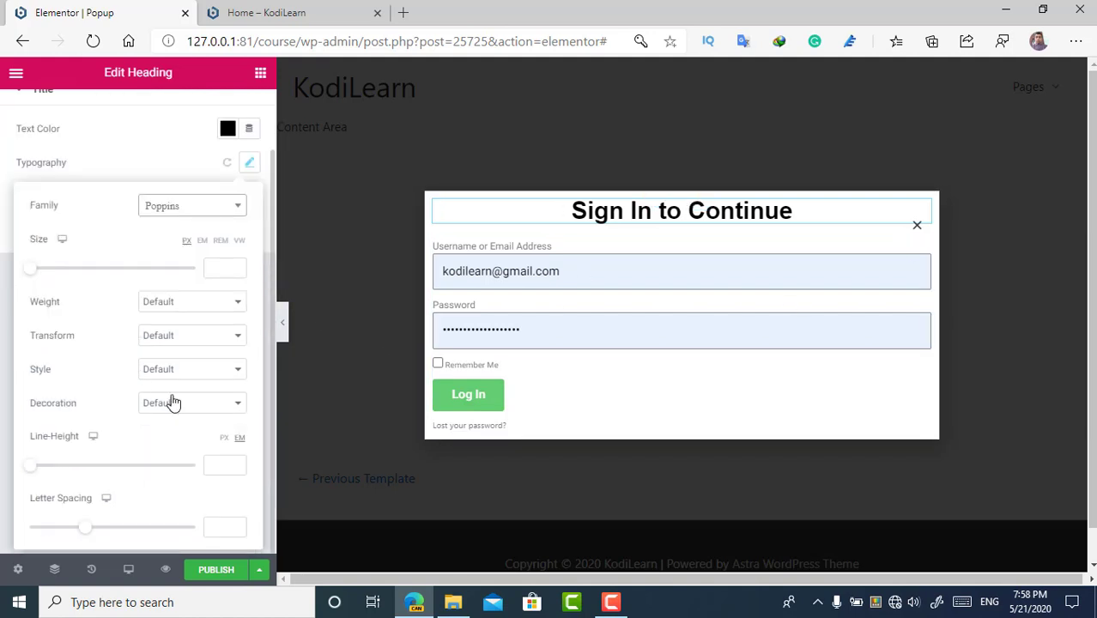
Step: Try font weights 600 and 200 on the popup heading, and set its weight to Bold
{"action": "left_click", "coordinate": [195, 304]}
{"action": "left_click", "coordinate": [155, 384]}
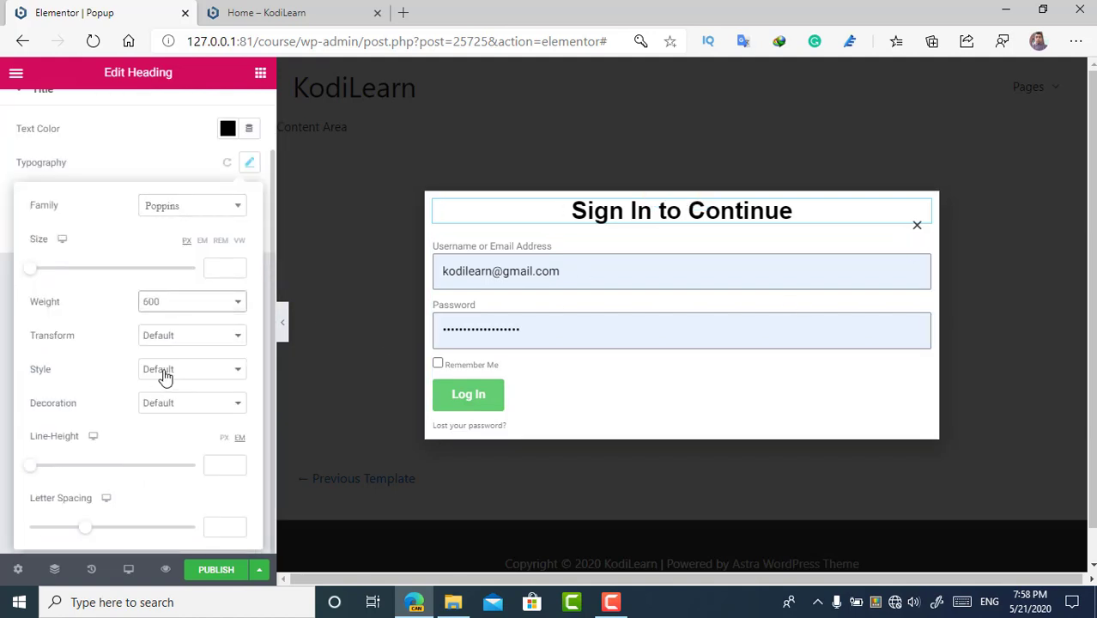
{"action": "left_click", "coordinate": [206, 298]}
{"action": "left_click", "coordinate": [161, 337]}
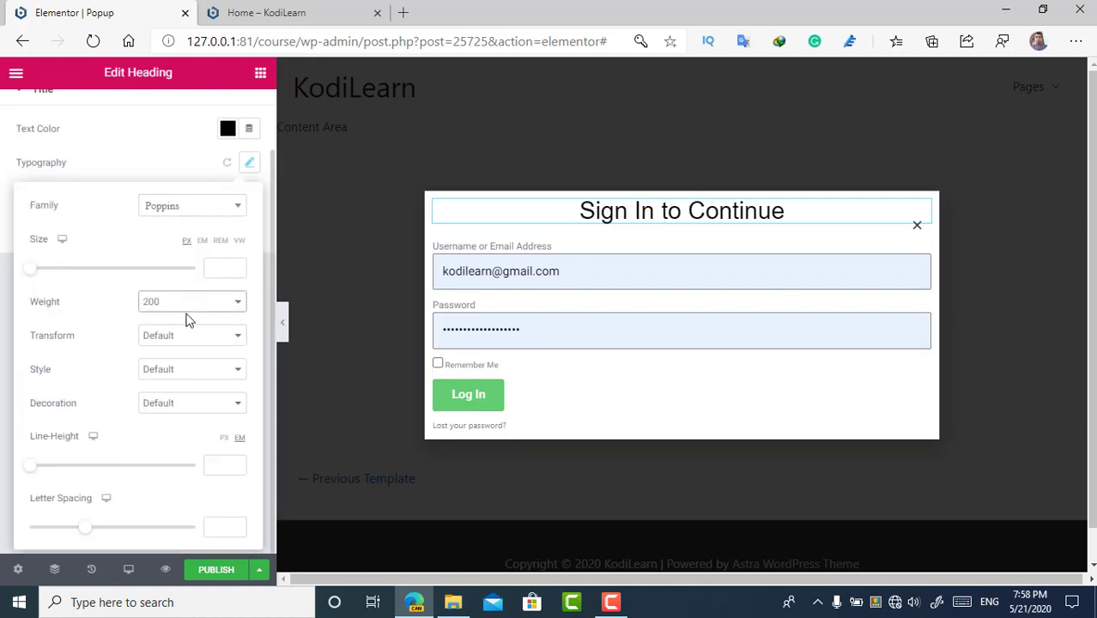
{"action": "left_click", "coordinate": [184, 307]}
{"action": "left_click", "coordinate": [172, 453]}
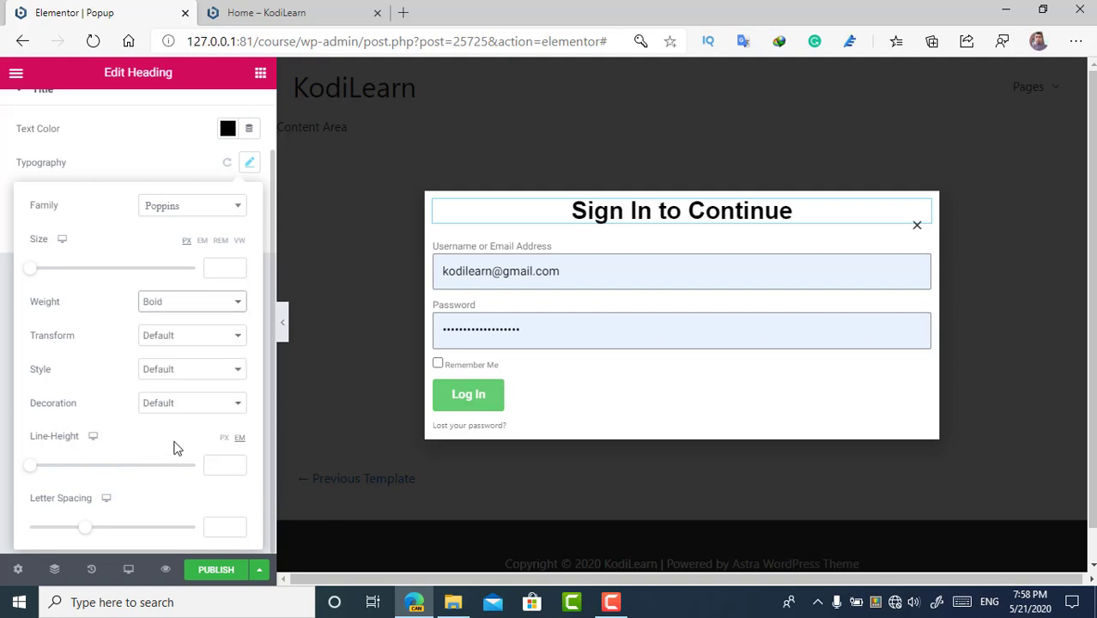
Step: Set the popup heading's text transform to Uppercase and leave the typography settings
{"action": "left_click", "coordinate": [185, 337]}
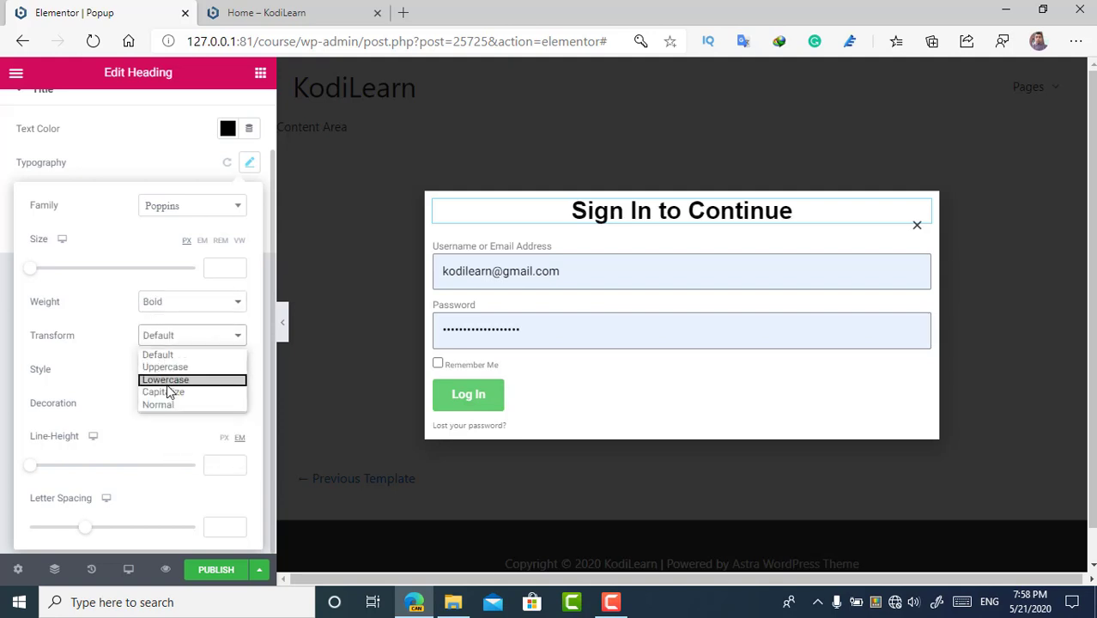
{"action": "left_click", "coordinate": [181, 365]}
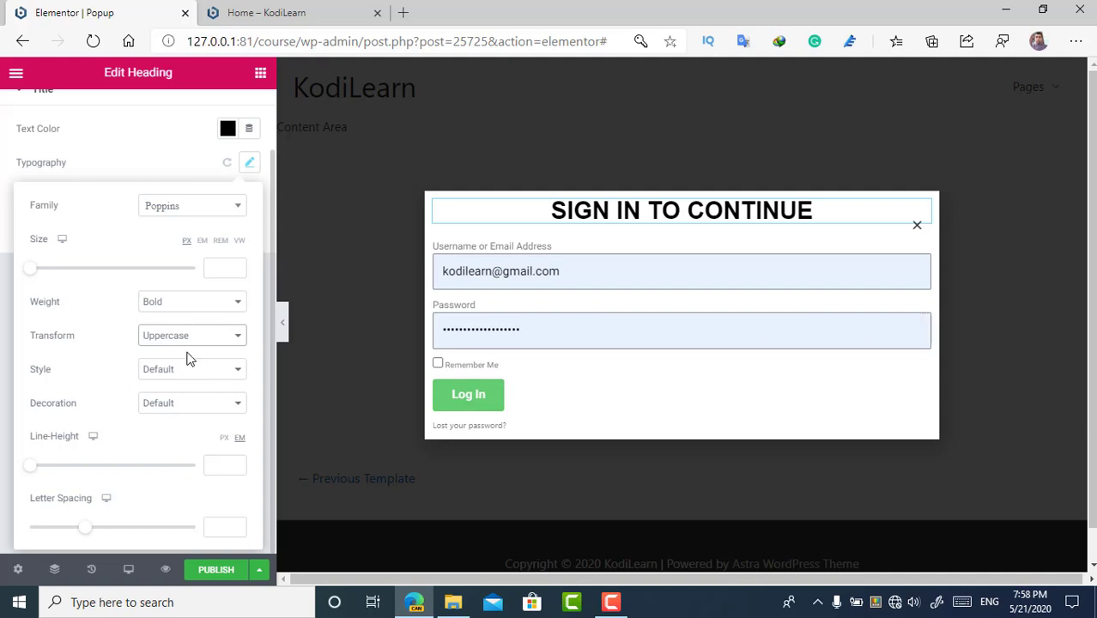
{"action": "left_click", "coordinate": [177, 368]}
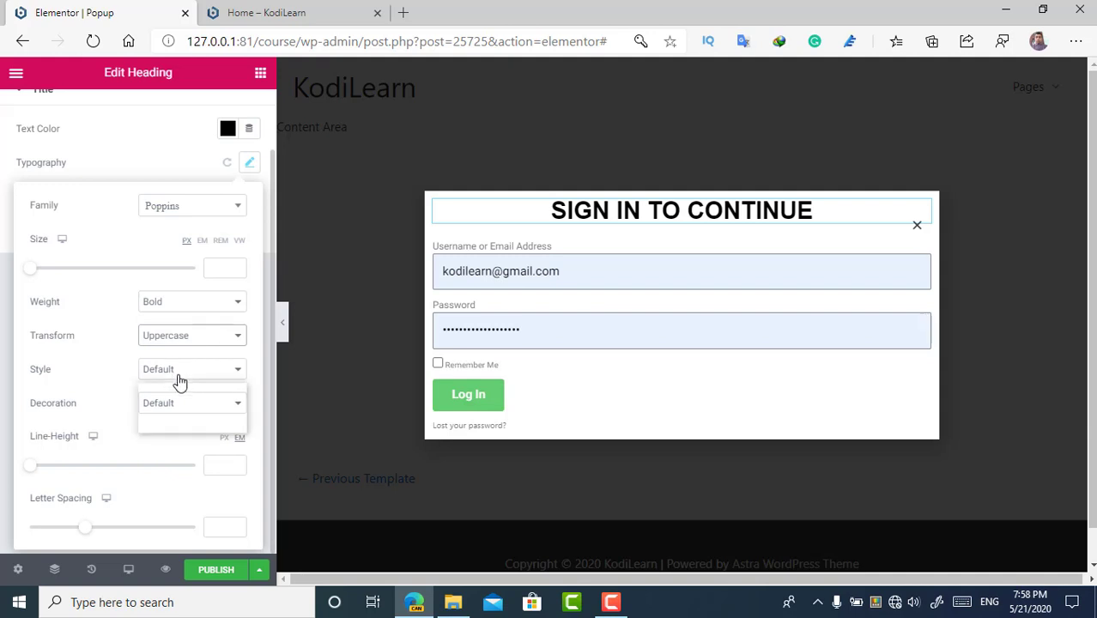
{"action": "left_click", "coordinate": [74, 455]}
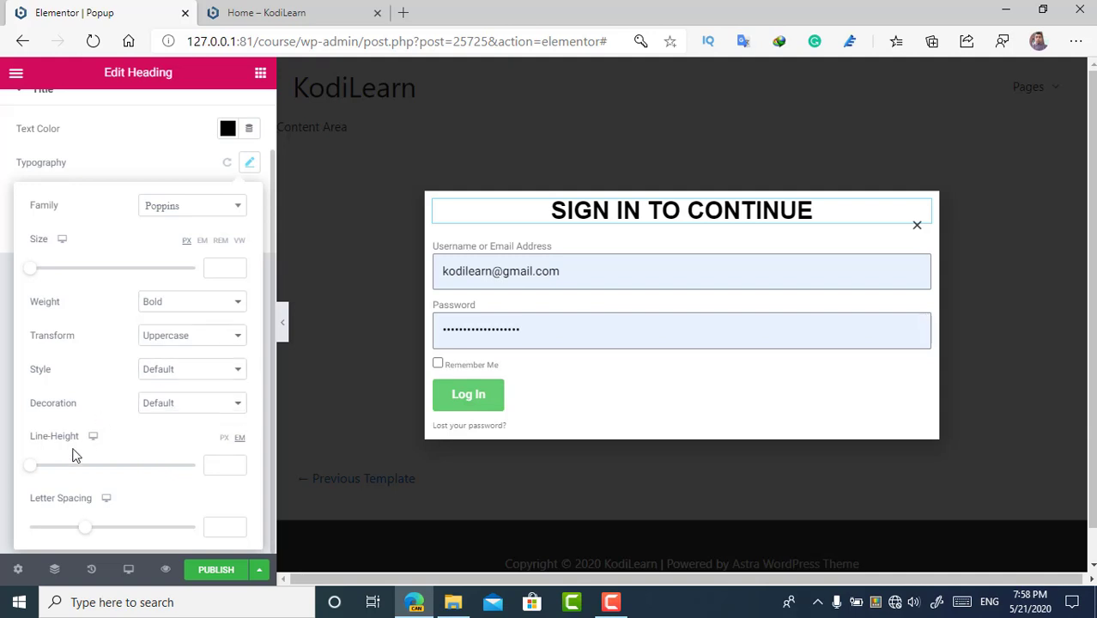
{"action": "left_click", "coordinate": [5, 295]}
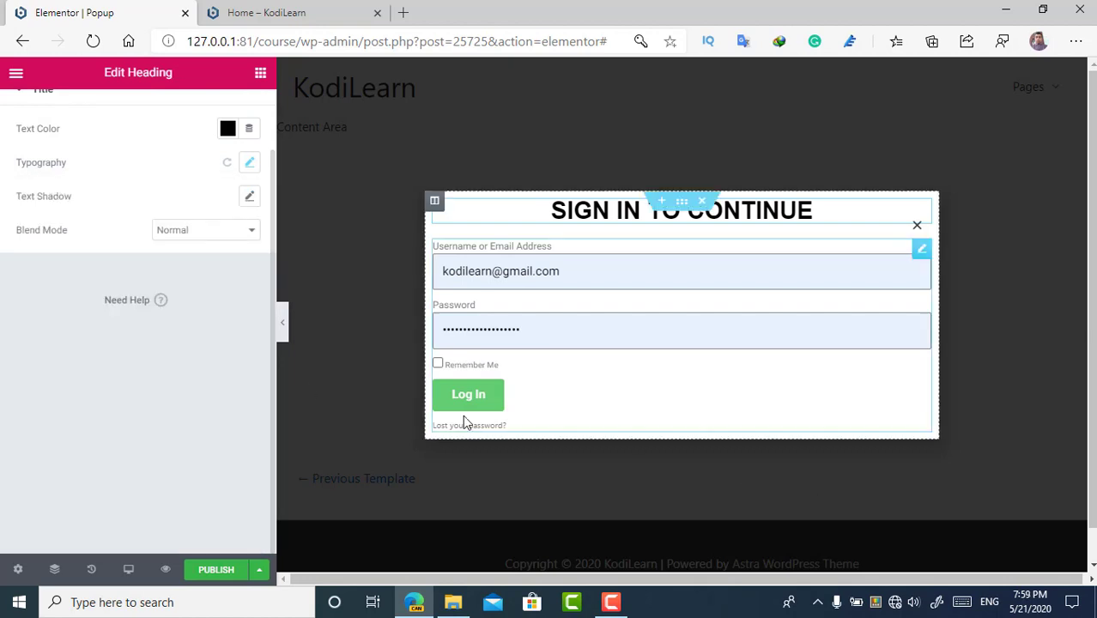
Step: Set the background color of the login form's Log In button to red
{"action": "left_click", "coordinate": [473, 401]}
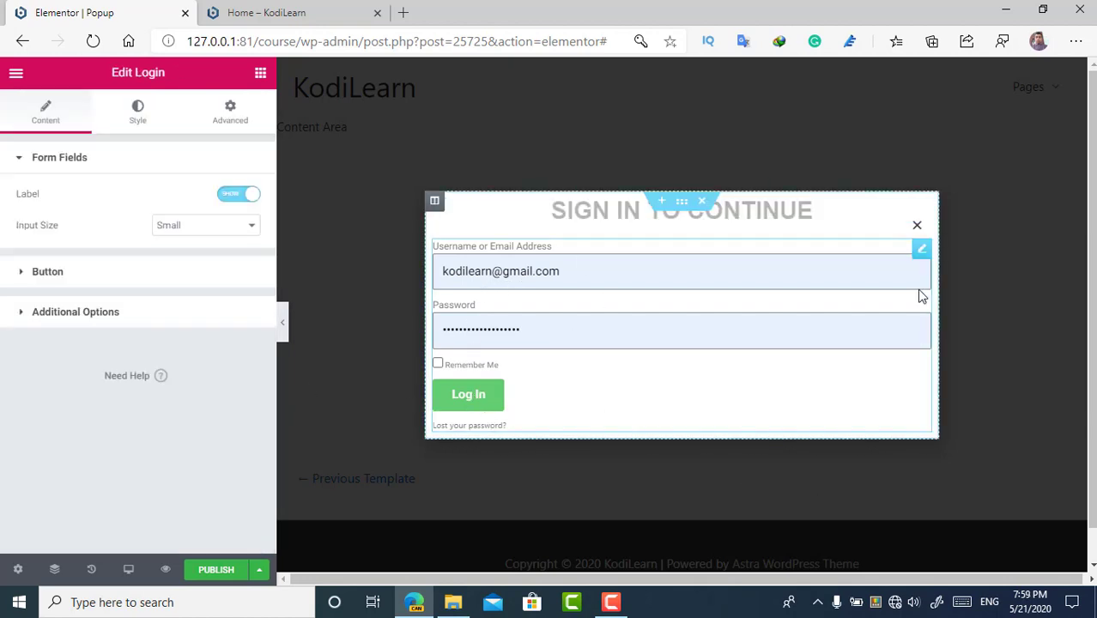
{"action": "left_click", "coordinate": [139, 113]}
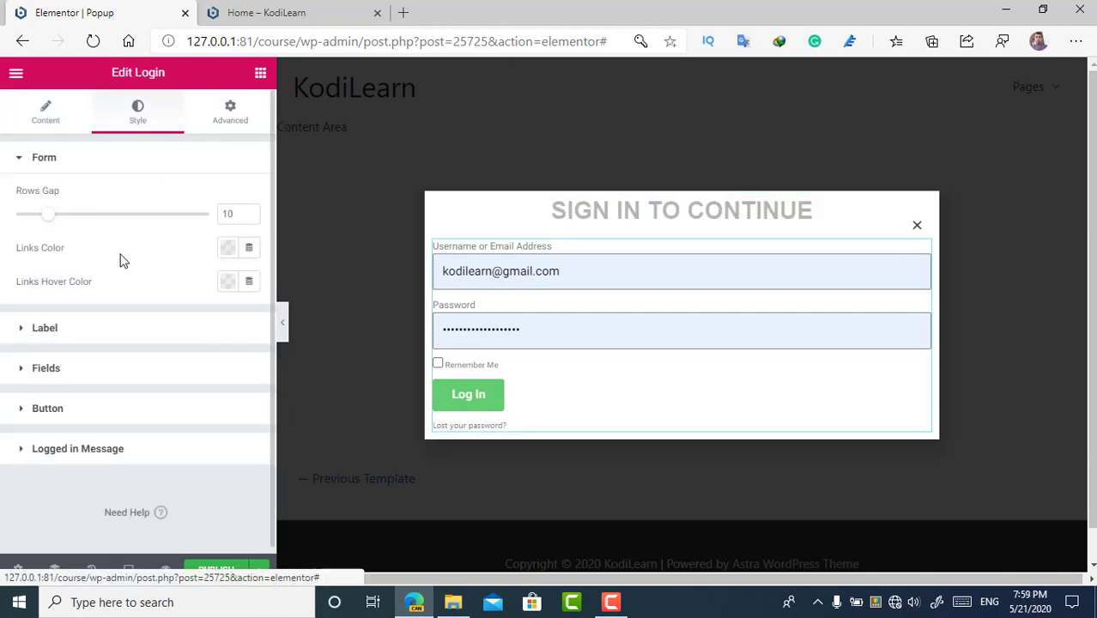
{"action": "left_click", "coordinate": [73, 408]}
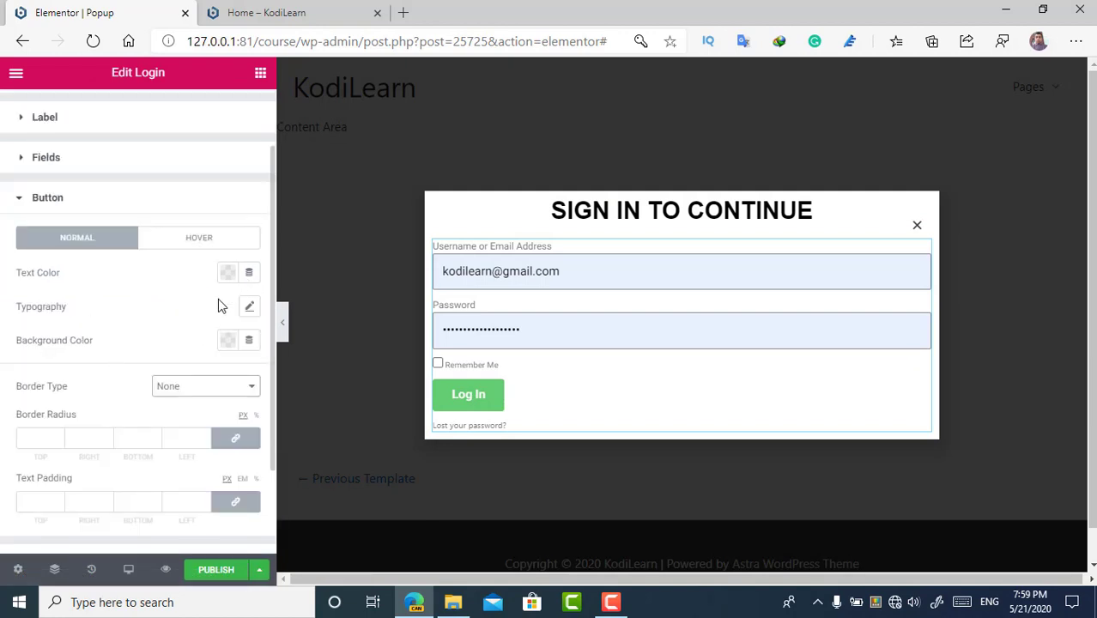
{"action": "left_click", "coordinate": [227, 340]}
{"action": "left_click_drag", "start_coordinate": [176, 206], "coordinate": [201, 115]}
Step: Center the Log In button within the login form
{"action": "scroll", "coordinate": [141, 386], "scroll_direction": "up", "scroll_amount": 1}
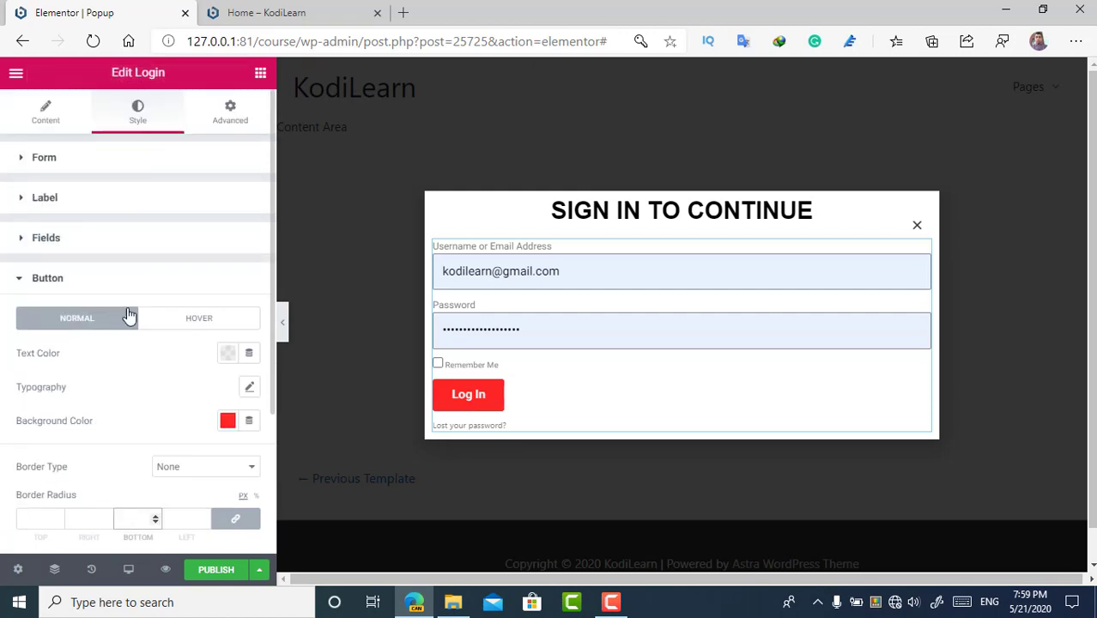
{"action": "left_click", "coordinate": [48, 109]}
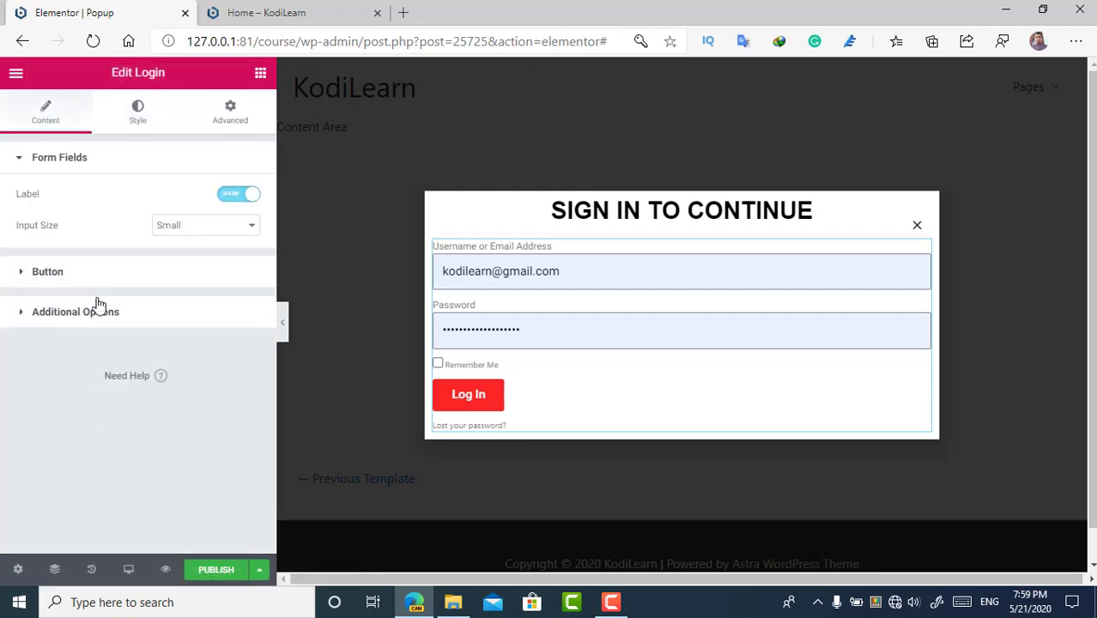
{"action": "left_click", "coordinate": [77, 276]}
{"action": "left_click", "coordinate": [206, 306]}
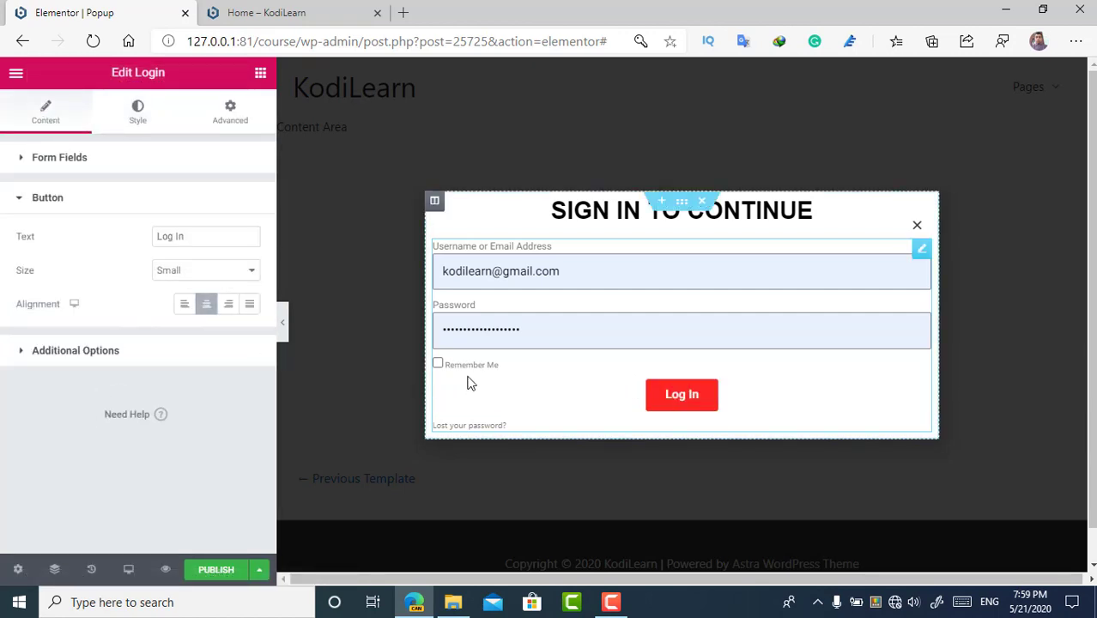
Step: Set the login form's input size to Medium and open its additional options
{"action": "left_click", "coordinate": [96, 160]}
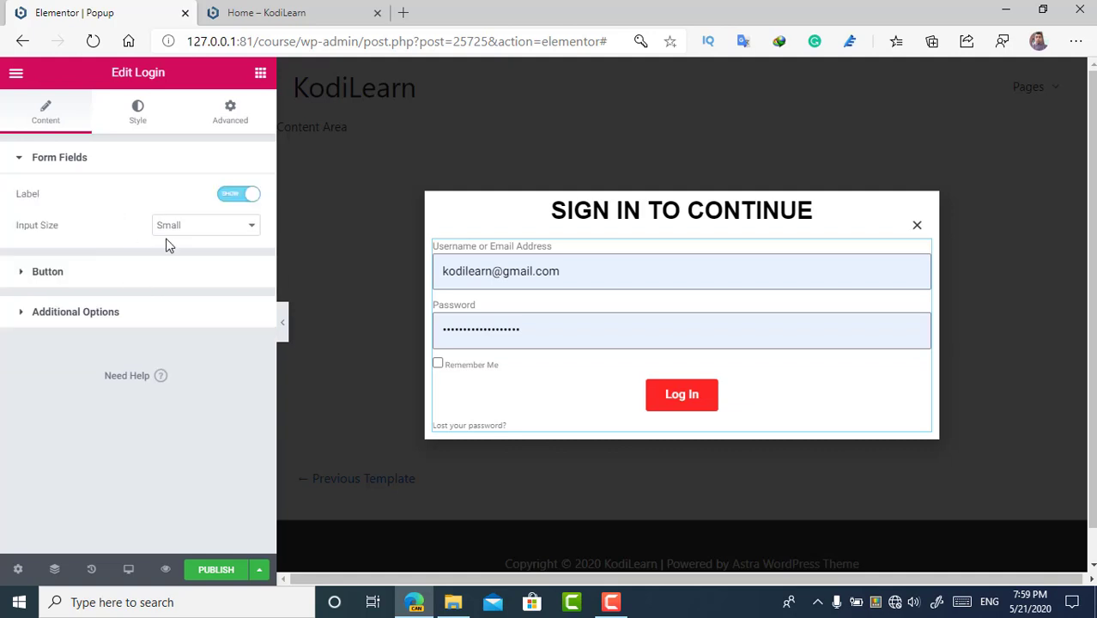
{"action": "left_click", "coordinate": [180, 227]}
{"action": "left_click", "coordinate": [172, 270]}
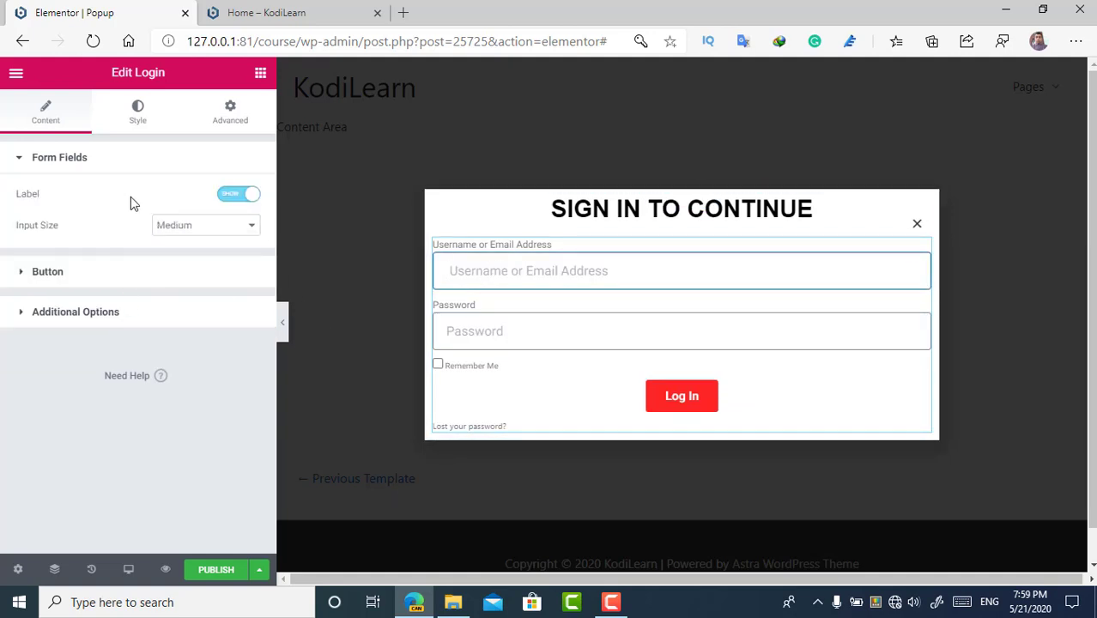
{"action": "left_click", "coordinate": [103, 314]}
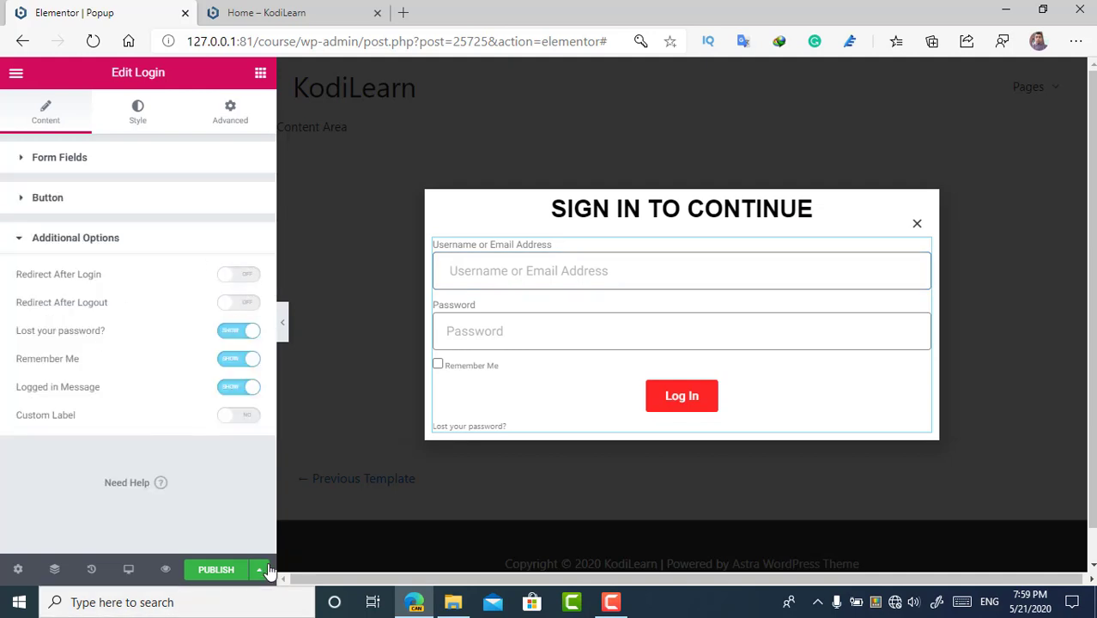
Step: Start publishing the popup and add a display condition that includes the Entire Site
{"action": "left_click", "coordinate": [217, 570]}
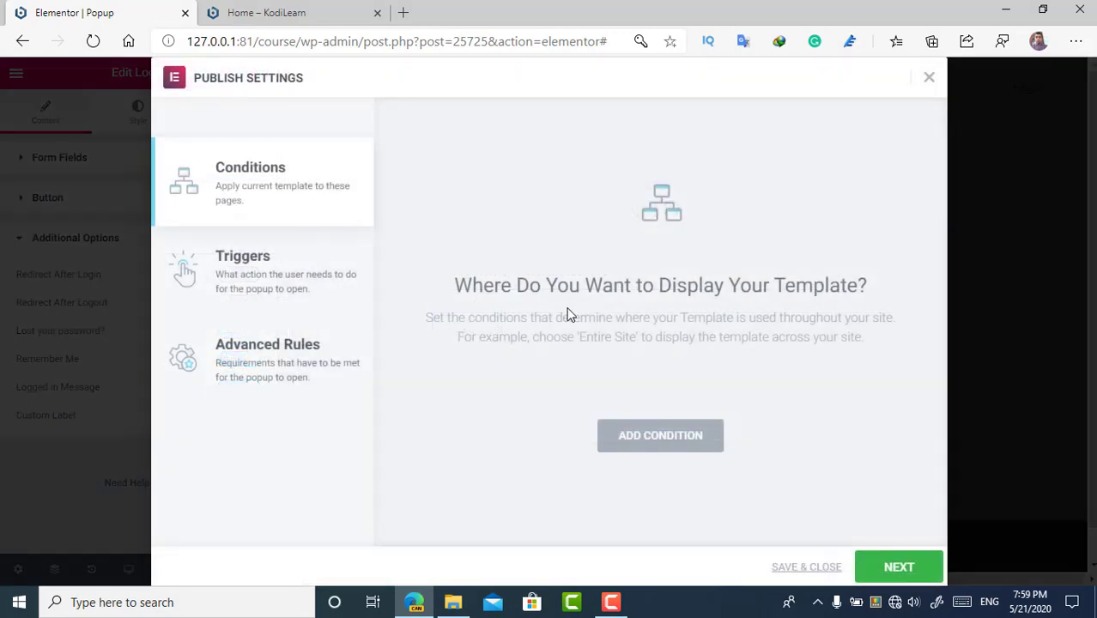
{"action": "left_click", "coordinate": [699, 431]}
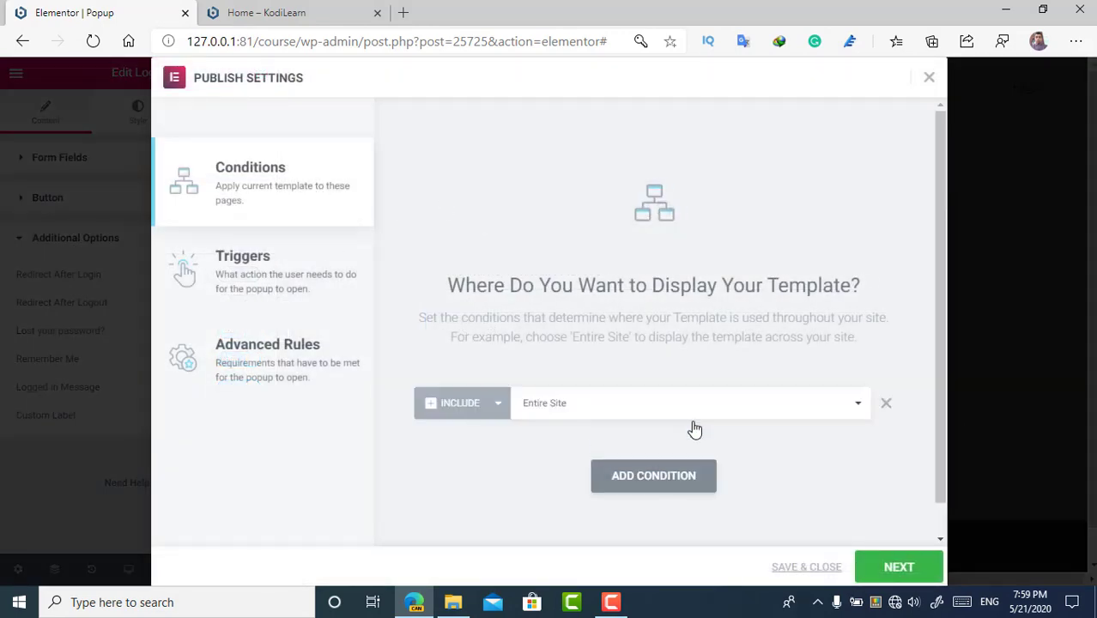
{"action": "left_click", "coordinate": [444, 406]}
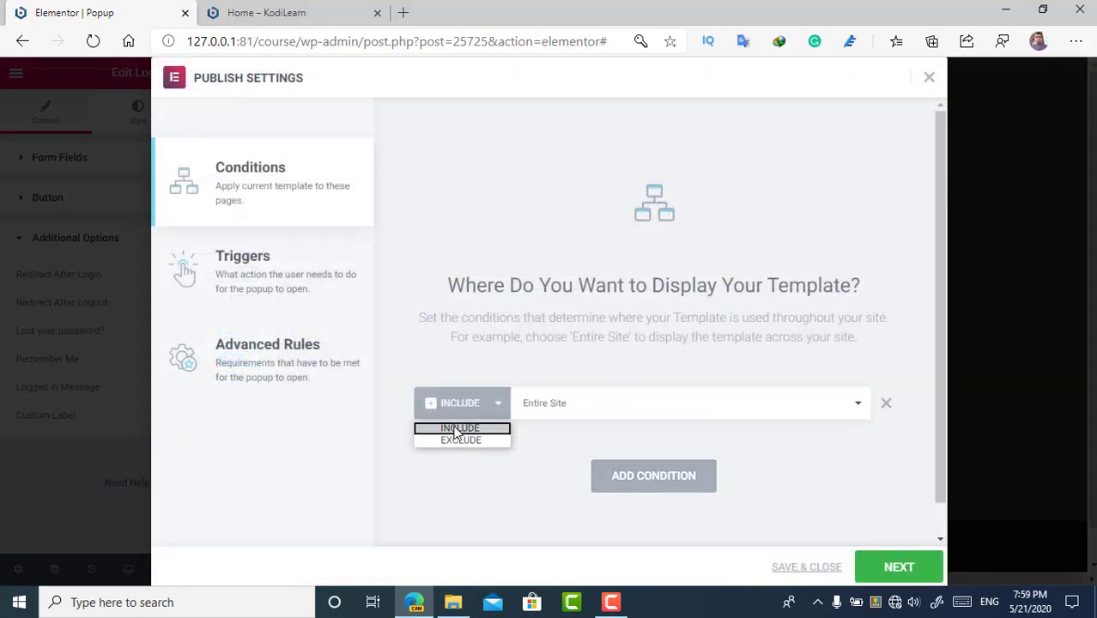
{"action": "left_click", "coordinate": [456, 428]}
{"action": "left_click", "coordinate": [582, 414]}
{"action": "left_click", "coordinate": [592, 436]}
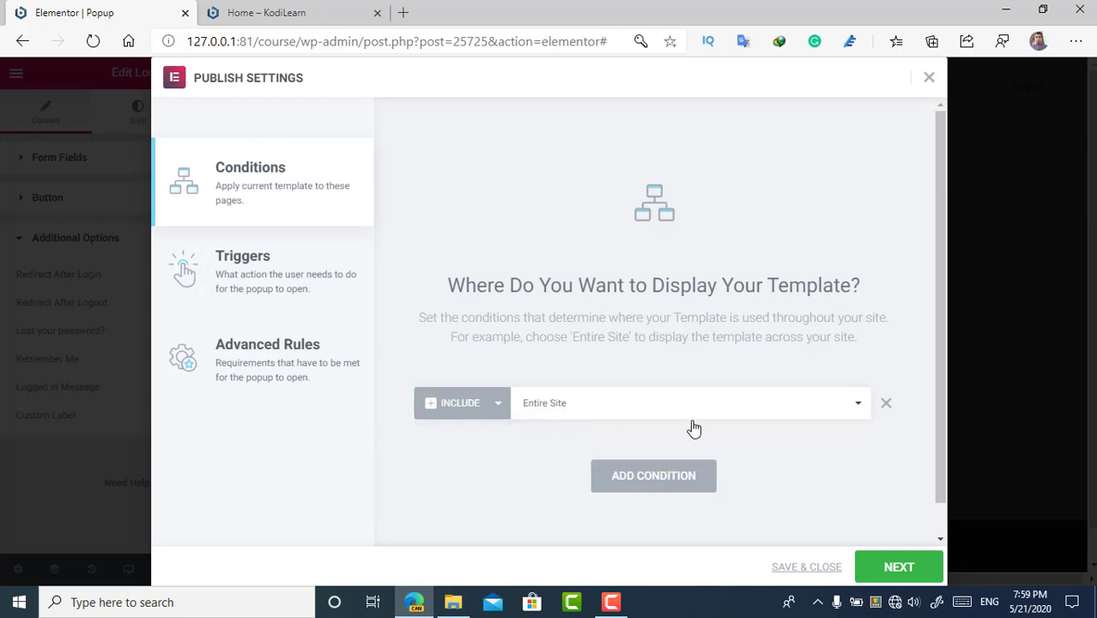
{"action": "left_click", "coordinate": [624, 415]}
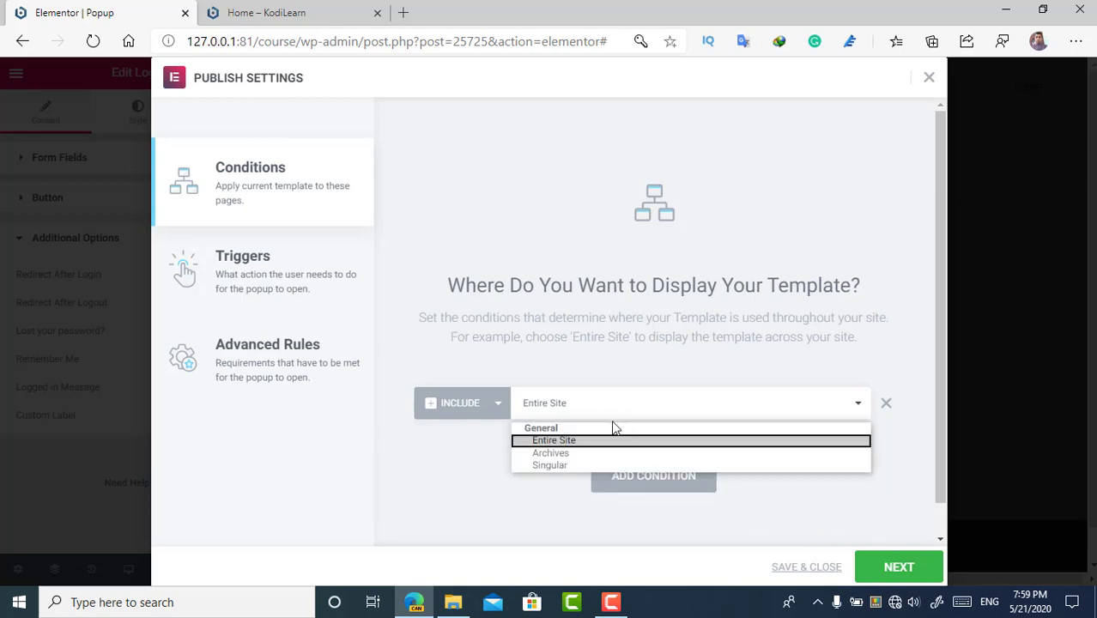
{"action": "left_click", "coordinate": [553, 440]}
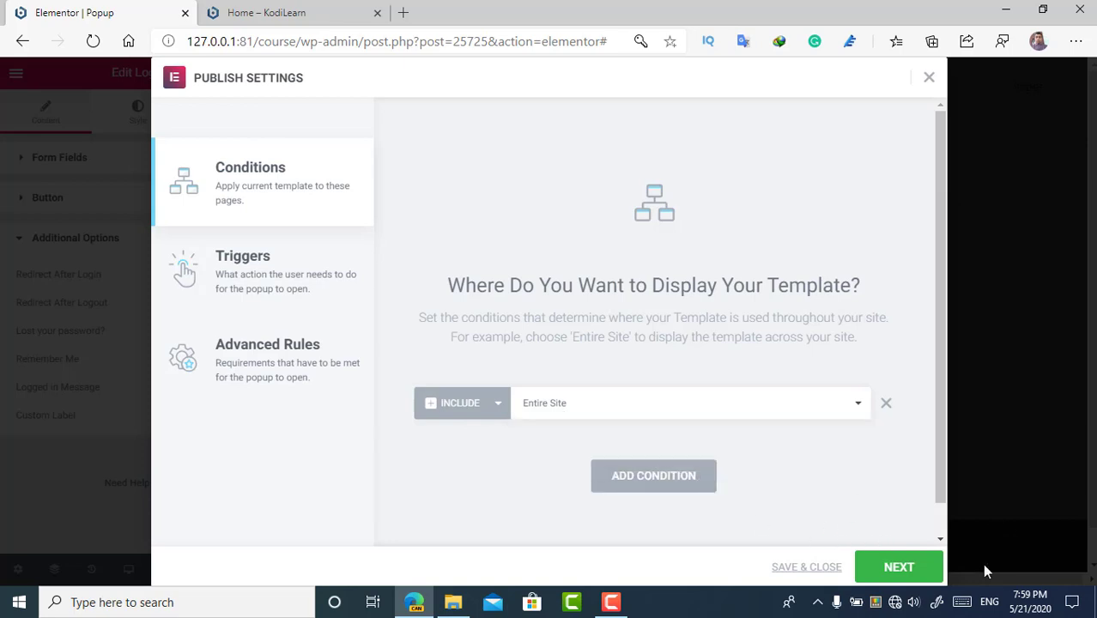
Step: Enable the On Page Load trigger for the popup and set its delay to 1.4 seconds
{"action": "left_click", "coordinate": [898, 566]}
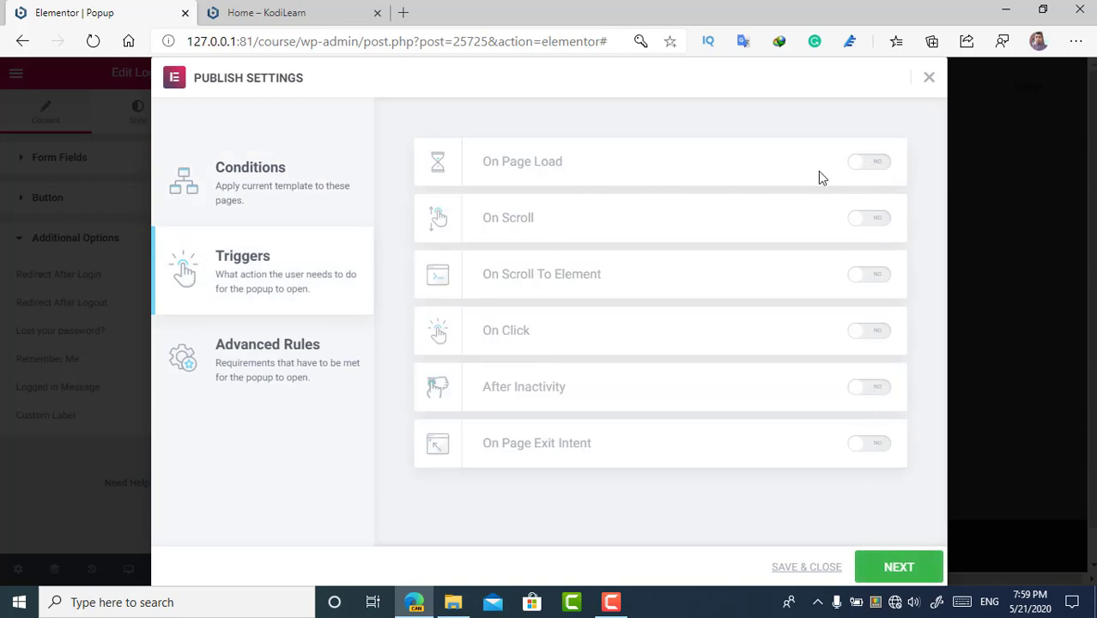
{"action": "left_click", "coordinate": [864, 167]}
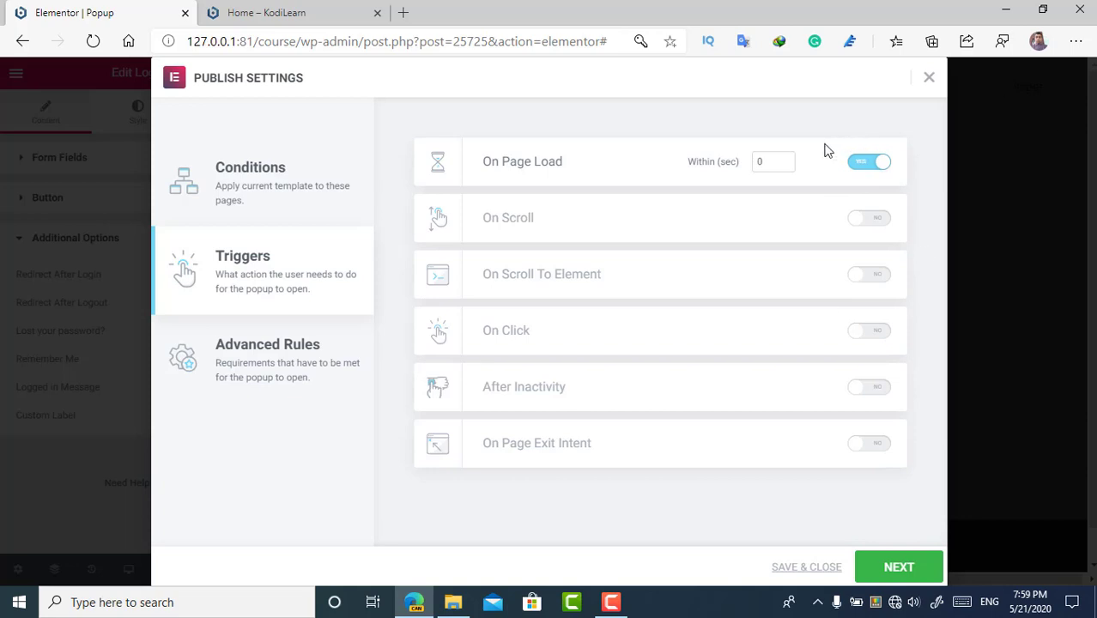
{"action": "left_click", "coordinate": [785, 159]}
{"action": "left_click", "coordinate": [785, 160]}
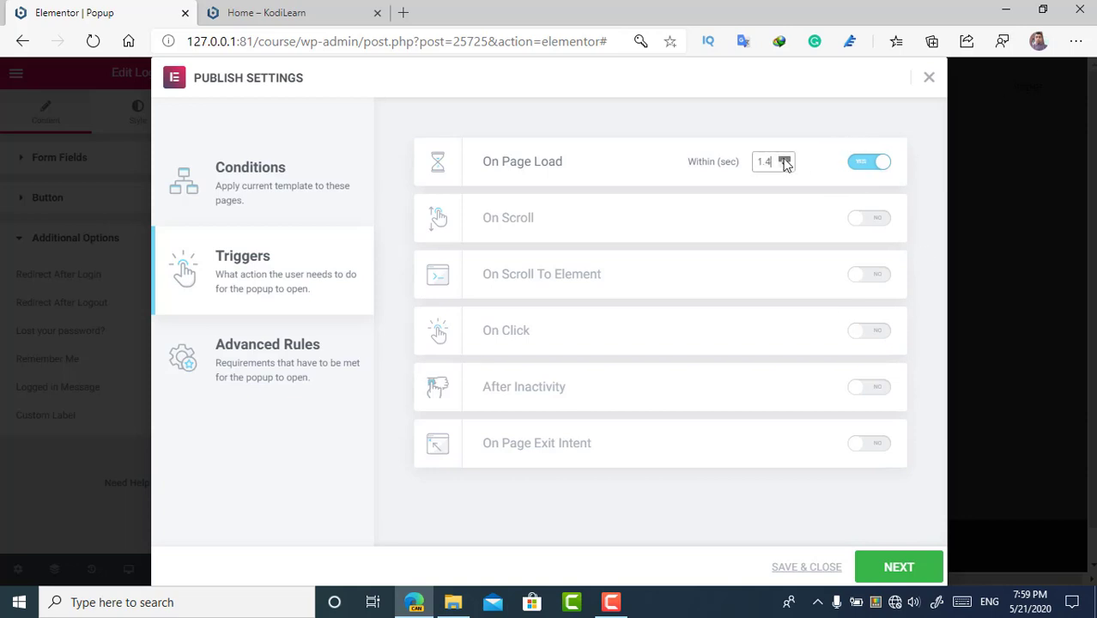
Step: Review the popup's advanced rules without enabling any, and save the publish settings
{"action": "left_click", "coordinate": [899, 567]}
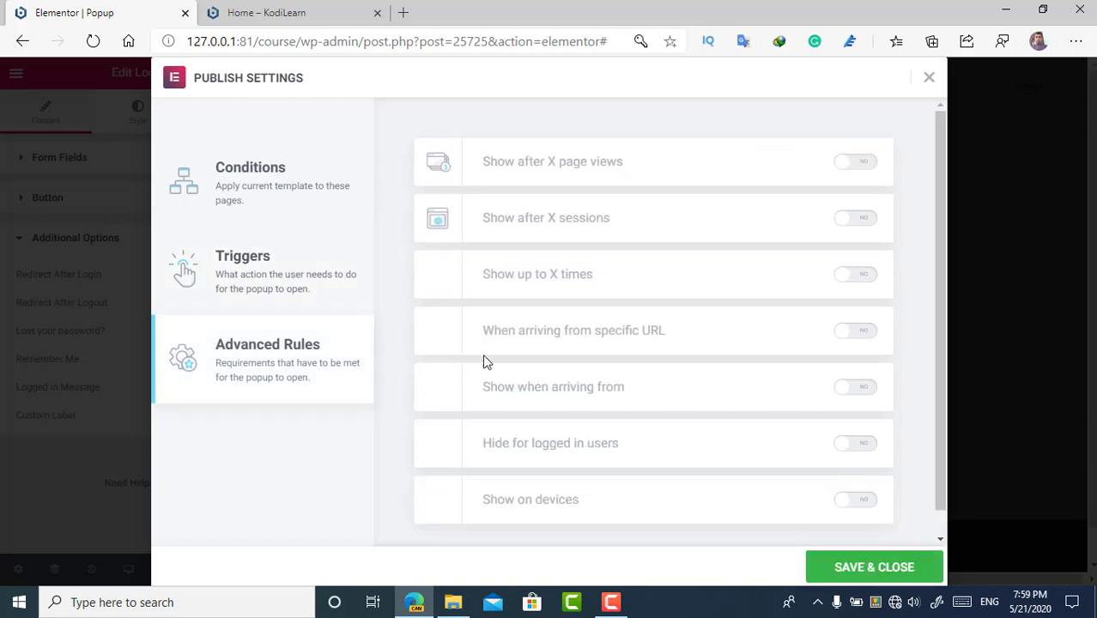
{"action": "scroll", "coordinate": [792, 298], "scroll_direction": "down", "scroll_amount": 1}
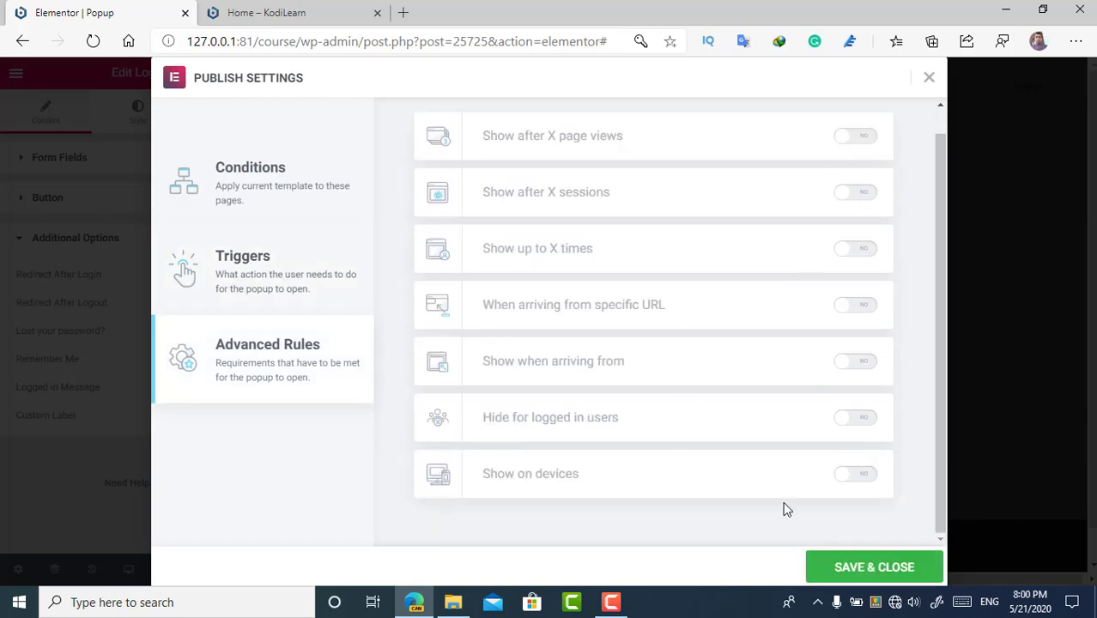
{"action": "scroll", "coordinate": [824, 502], "scroll_direction": "up", "scroll_amount": 1}
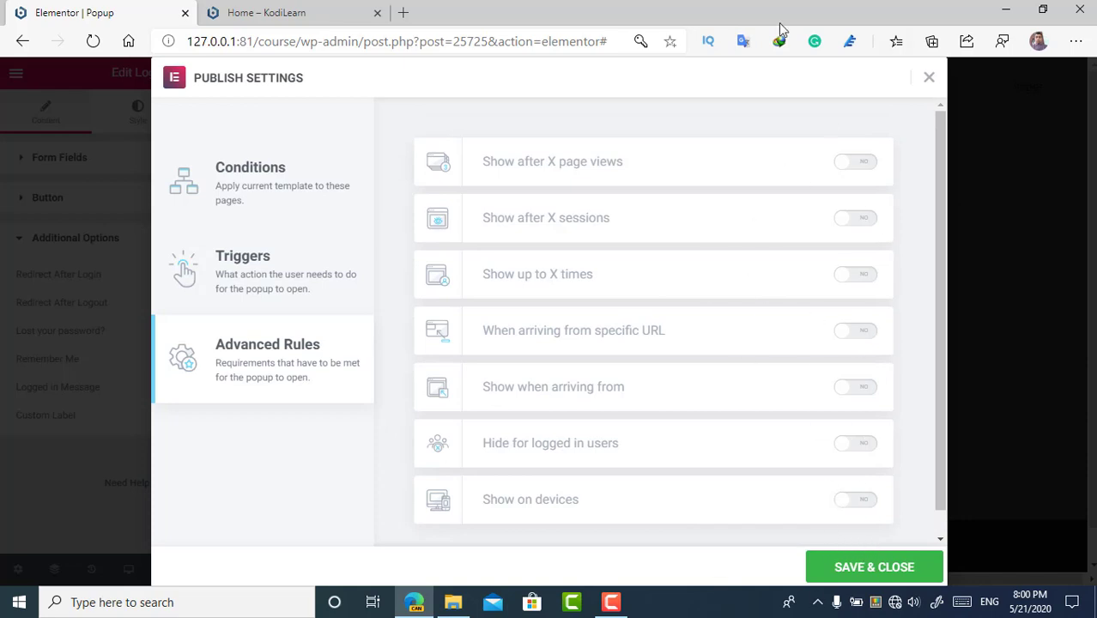
{"action": "left_click", "coordinate": [862, 560]}
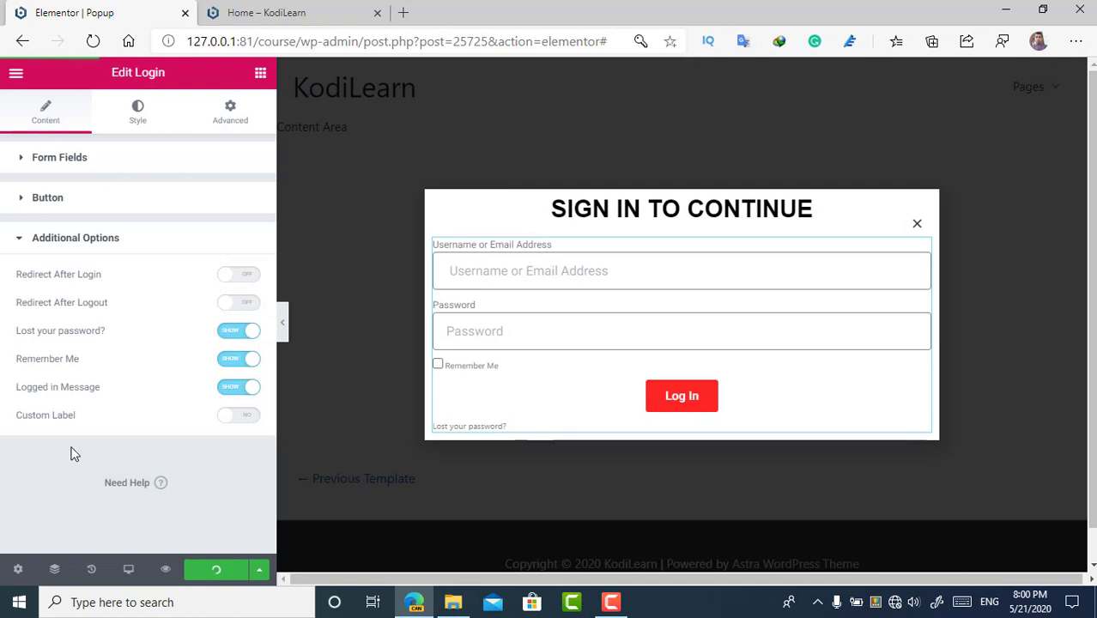
Step: Reload the live Home page to test that the login popup opens after page load
{"action": "left_click", "coordinate": [260, 72]}
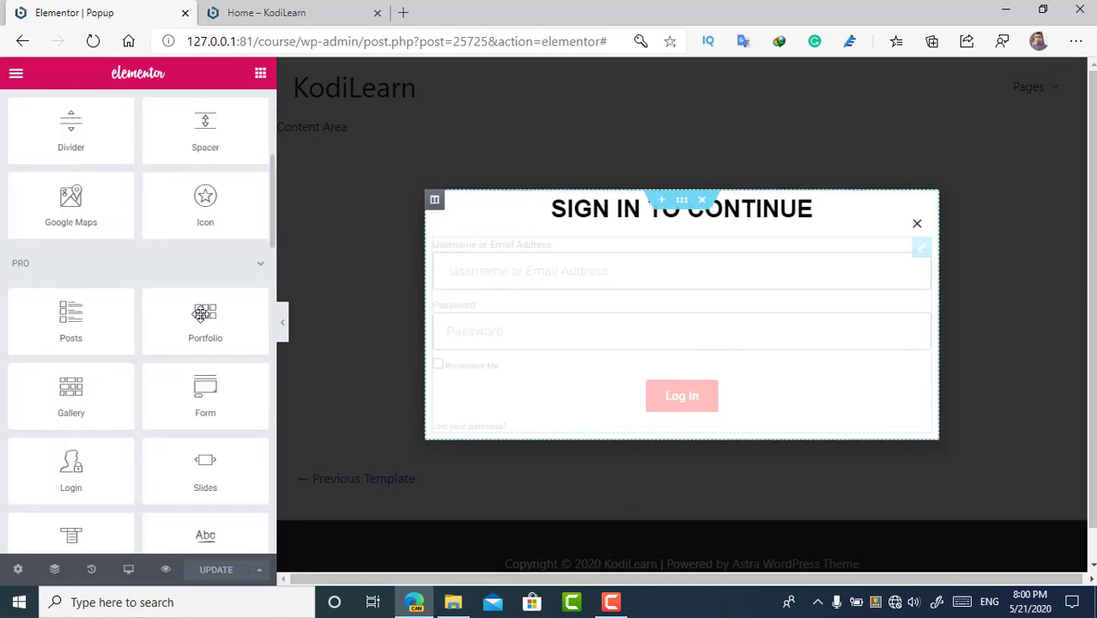
{"action": "left_click", "coordinate": [277, 12]}
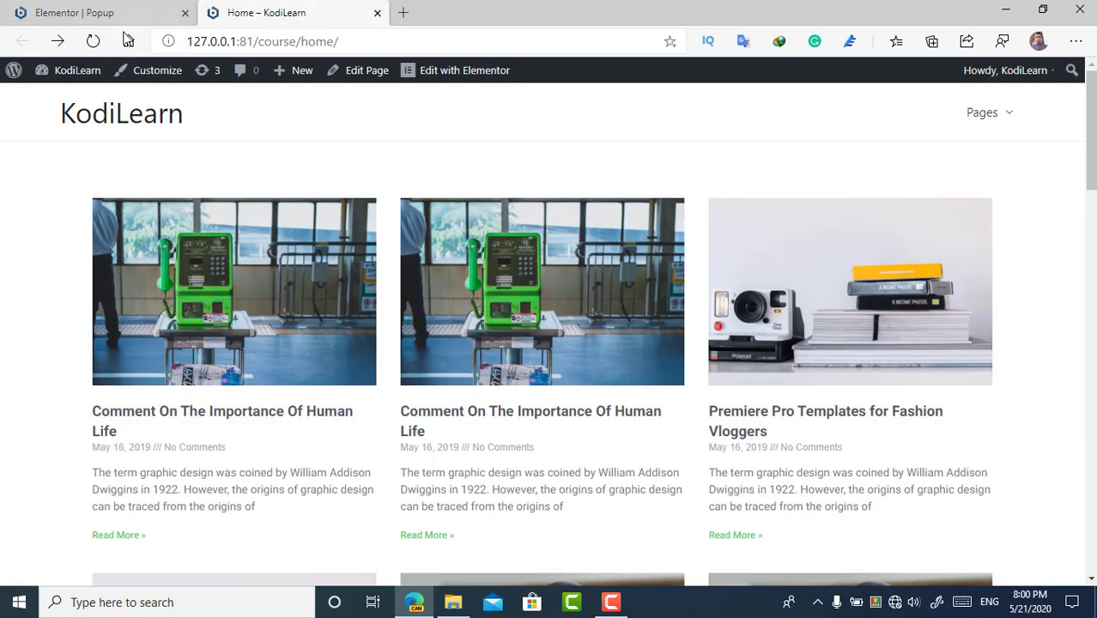
{"action": "left_click", "coordinate": [91, 41]}
{"action": "left_click", "coordinate": [60, 10]}
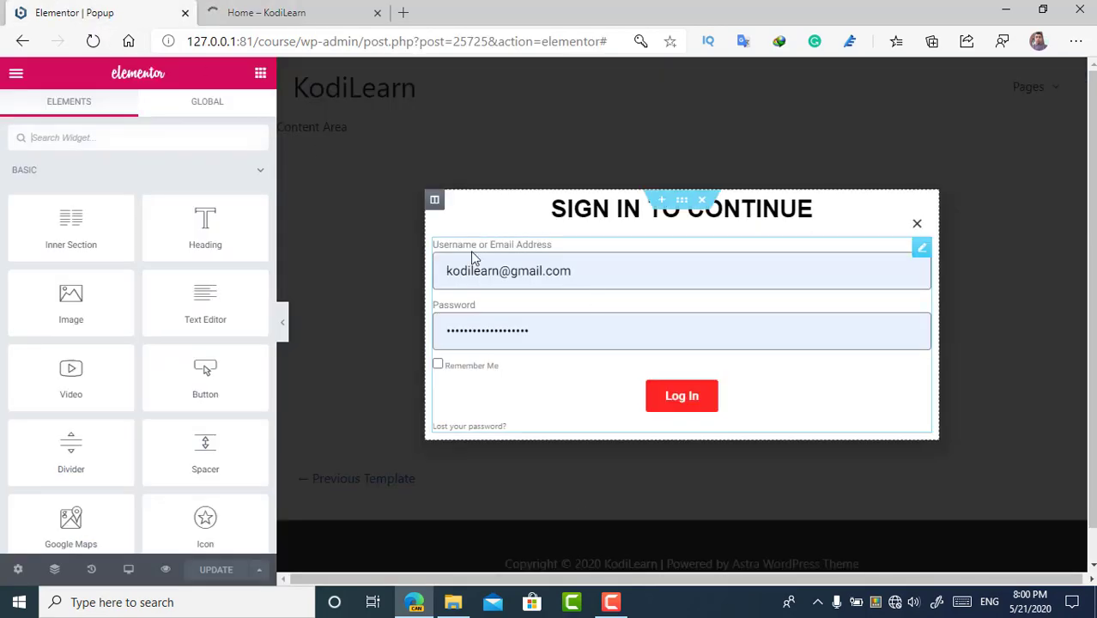
{"action": "left_click", "coordinate": [351, 6]}
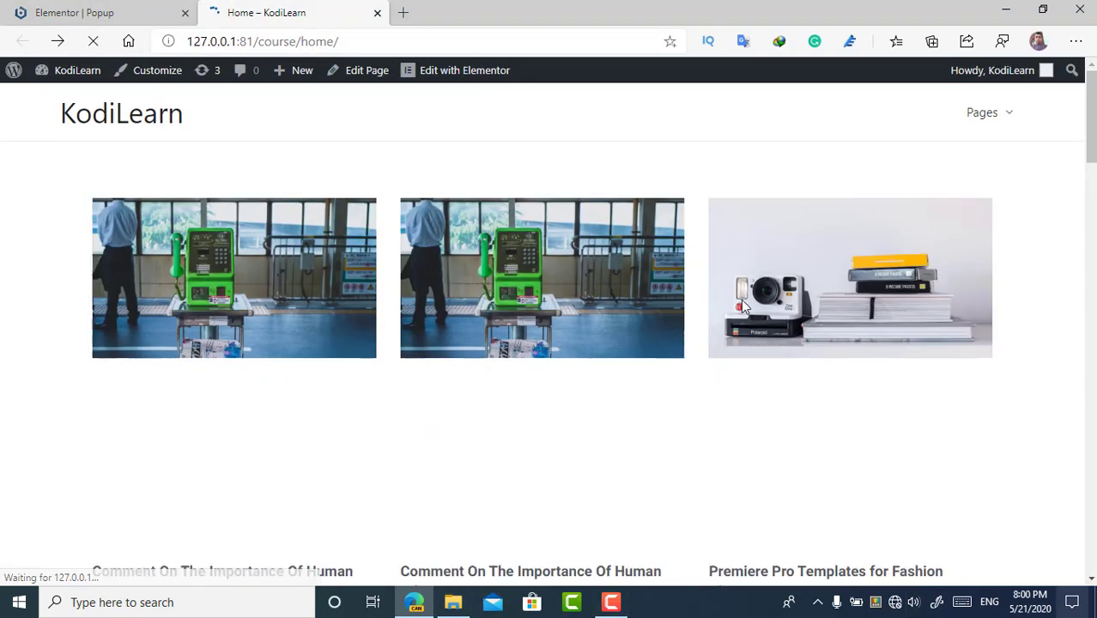
{"action": "scroll", "coordinate": [729, 244], "scroll_direction": "down", "scroll_amount": 5}
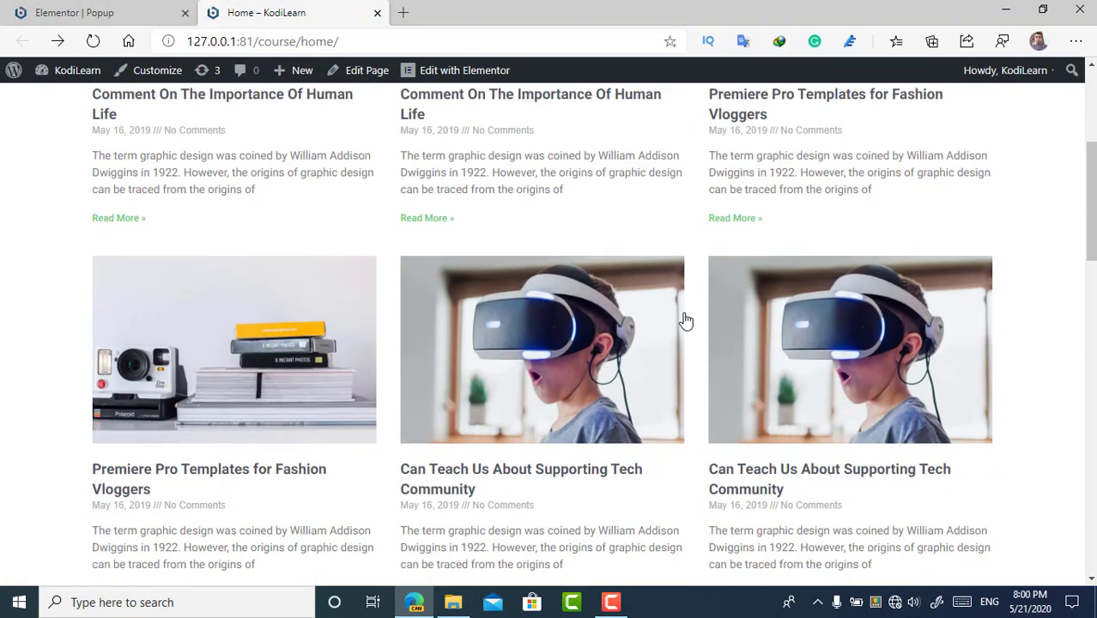
{"action": "scroll", "coordinate": [612, 293], "scroll_direction": "down", "scroll_amount": 2}
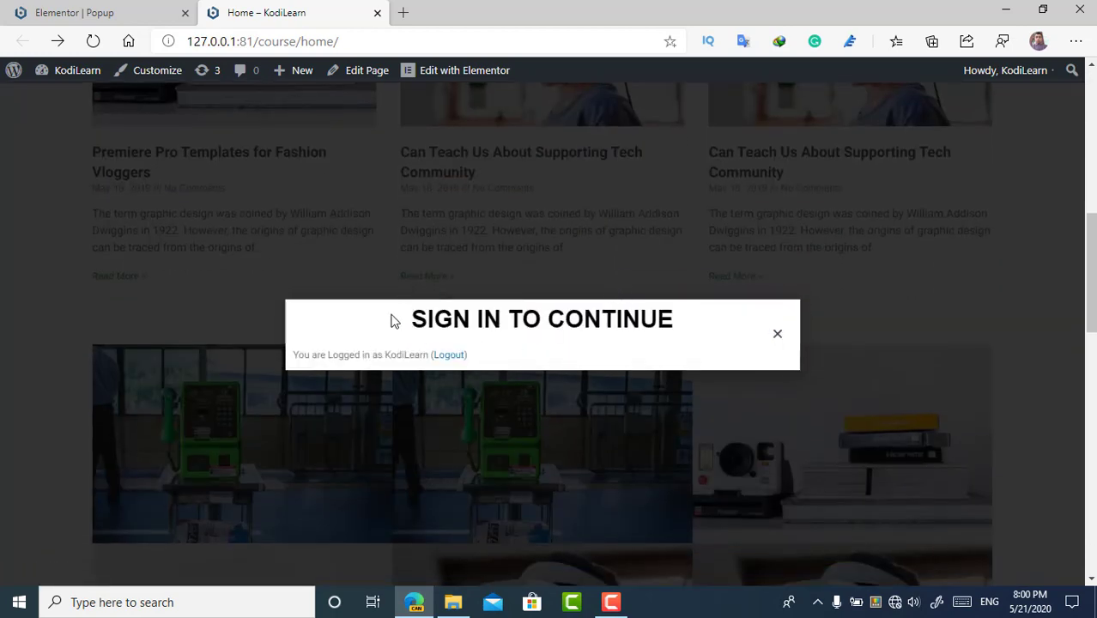
Step: Examine the heading and logged-in message in the live popup, and dismiss the popup
{"action": "left_click_drag", "start_coordinate": [394, 321], "coordinate": [692, 313]}
{"action": "left_click", "coordinate": [441, 319]}
{"action": "left_click_drag", "start_coordinate": [415, 310], "coordinate": [700, 307]}
{"action": "left_click", "coordinate": [699, 307]}
{"action": "left_click_drag", "start_coordinate": [289, 356], "coordinate": [313, 359]}
{"action": "left_click", "coordinate": [525, 362]}
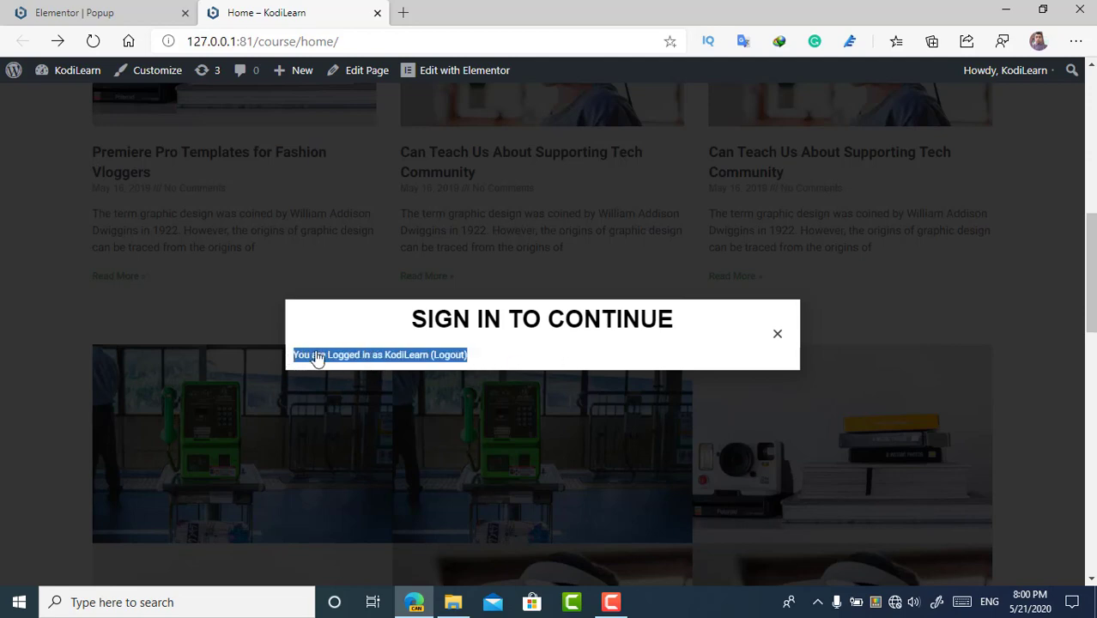
{"action": "left_click", "coordinate": [481, 364]}
{"action": "left_click_drag", "start_coordinate": [473, 370], "coordinate": [266, 376]}
{"action": "left_click", "coordinate": [266, 376]}
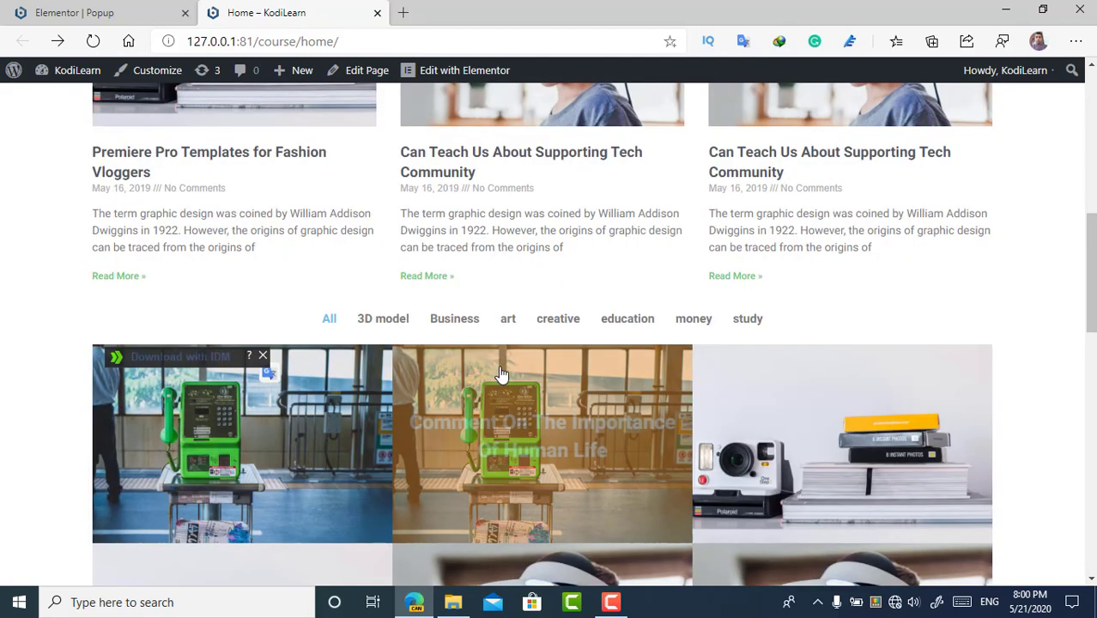
Step: Check the popup design in the Elementor editor again and return to the live Home page
{"action": "scroll", "coordinate": [502, 379], "scroll_direction": "up", "scroll_amount": 7}
{"action": "left_click", "coordinate": [86, 10]}
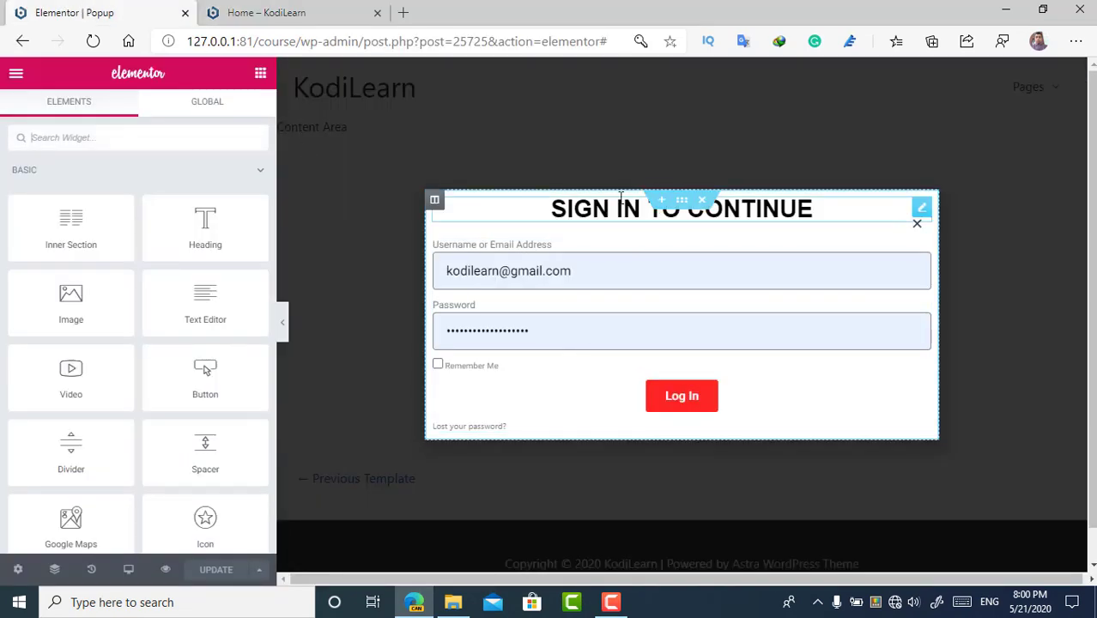
{"action": "left_click", "coordinate": [272, 8]}
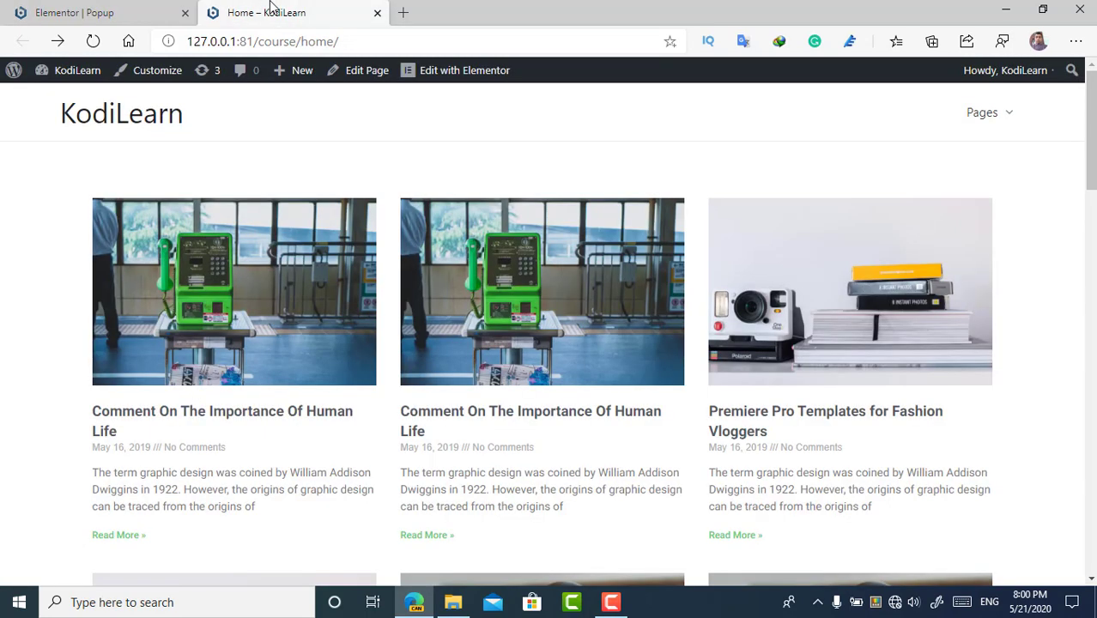